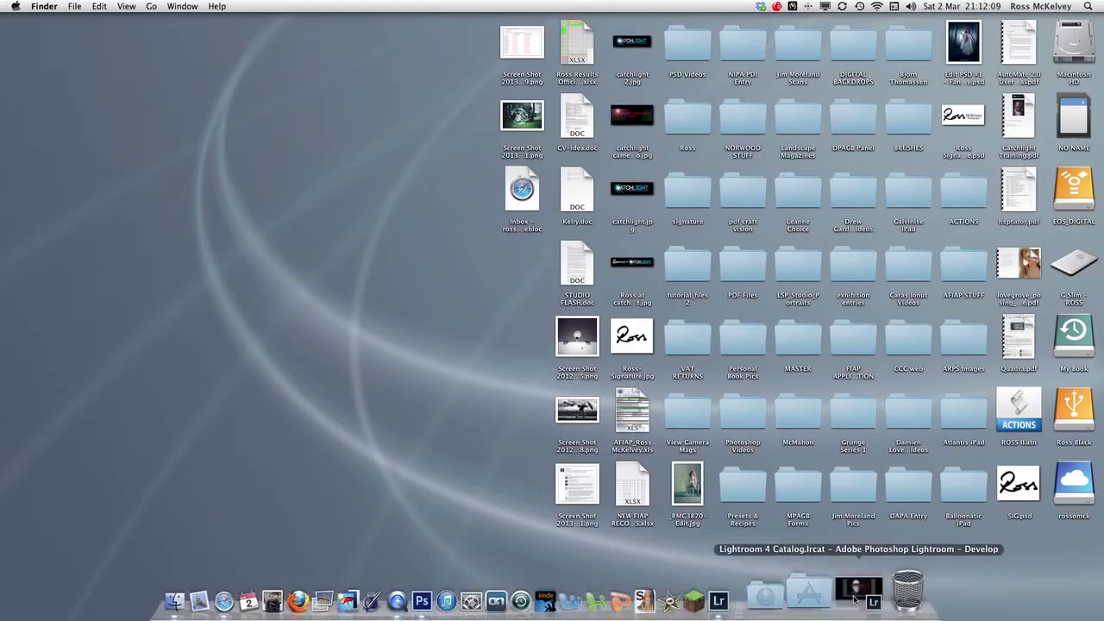
Switch to Adobe Photoshop Lightroom with the portrait M15A5124.dng in the Develop module
left_click(854, 598)
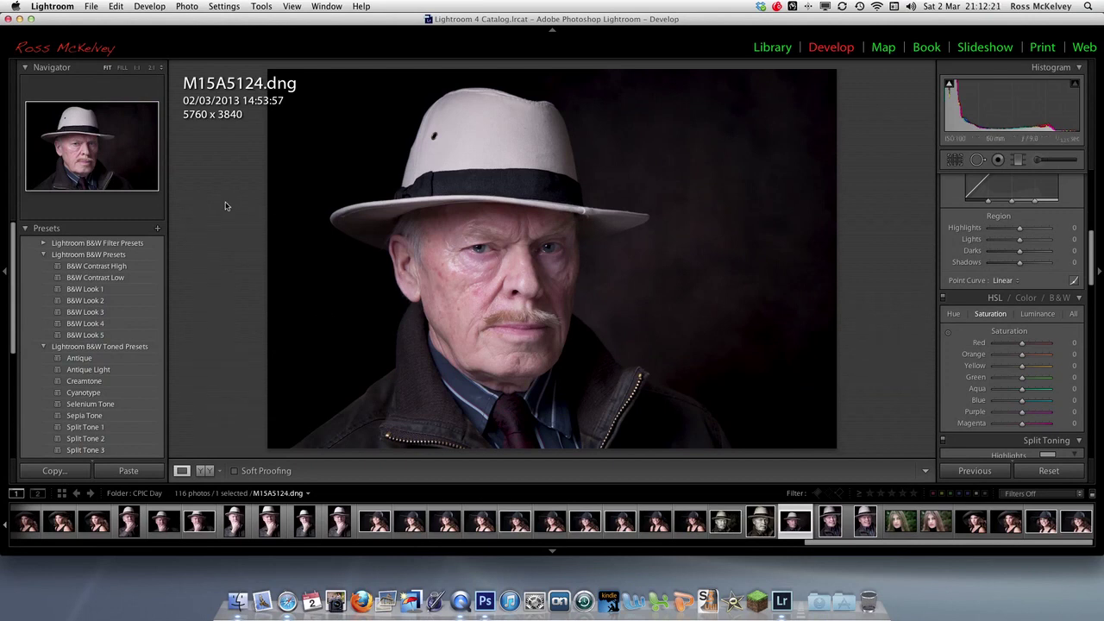
key("super+Tab")
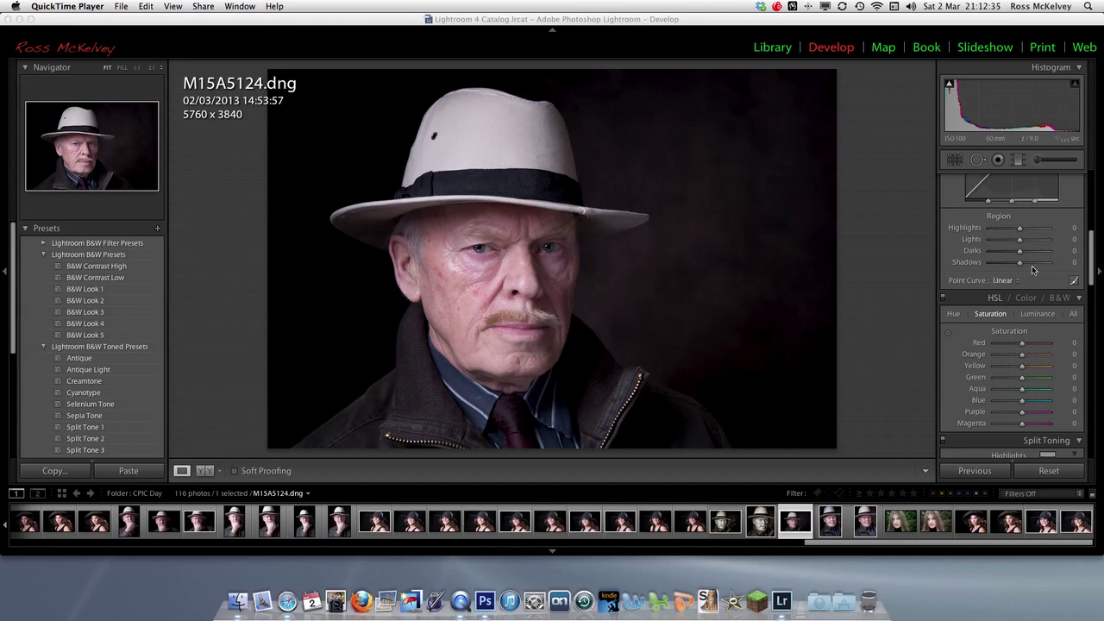
left_click(836, 50)
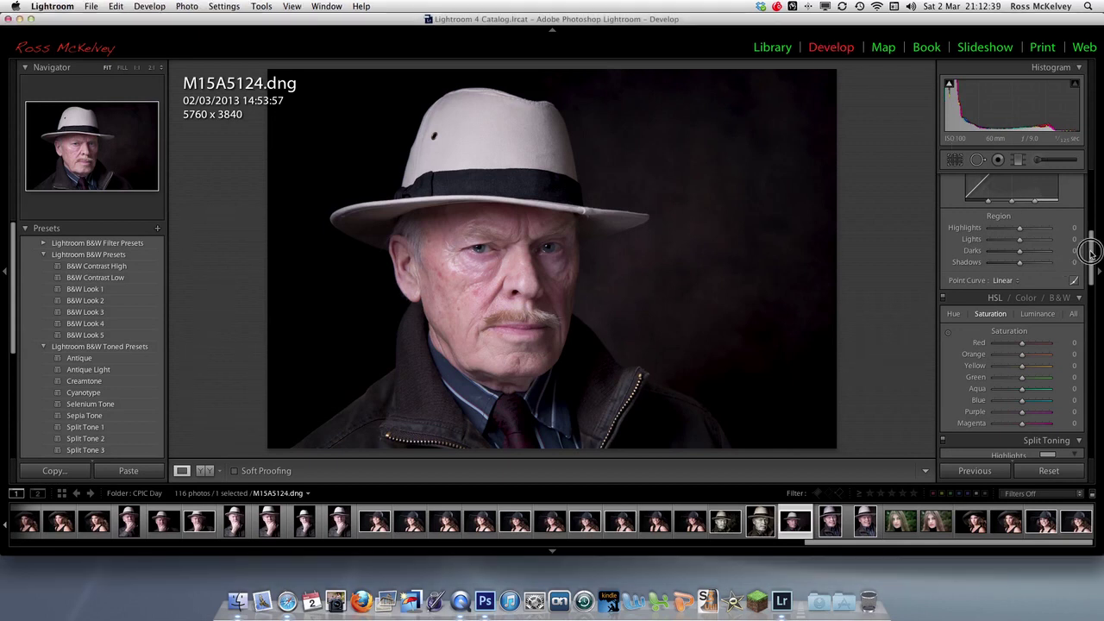
Set the portrait's white balance temperature to 5200
scroll(1091, 258, "up", 10)
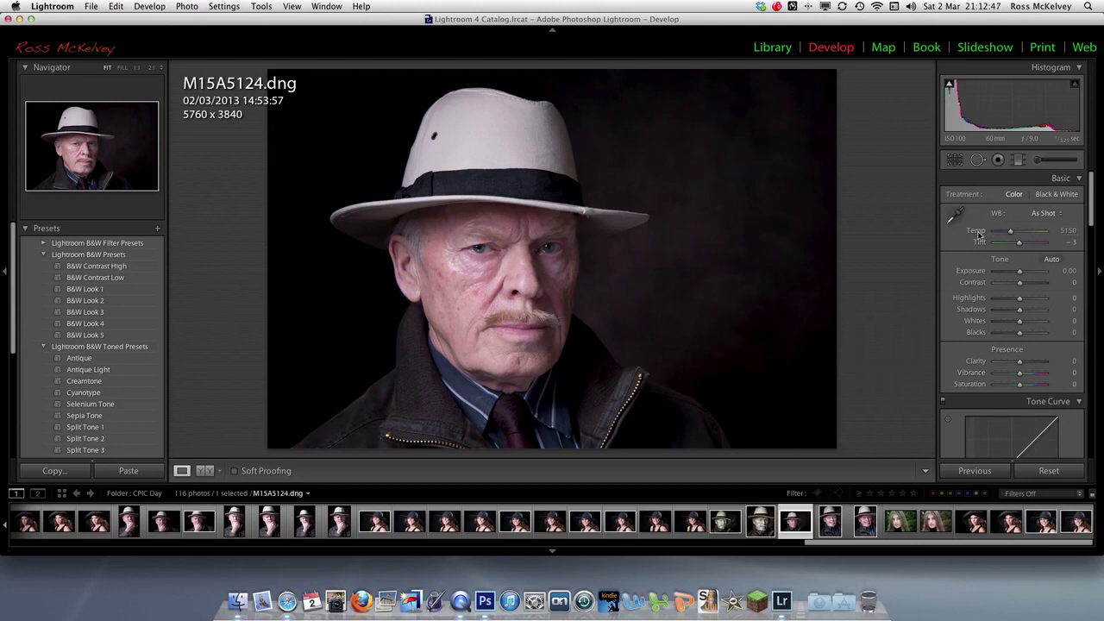
left_click(978, 234)
left_click(978, 234)
key("plus")
Raise the portrait's exposure to +0.30
left_click(970, 272)
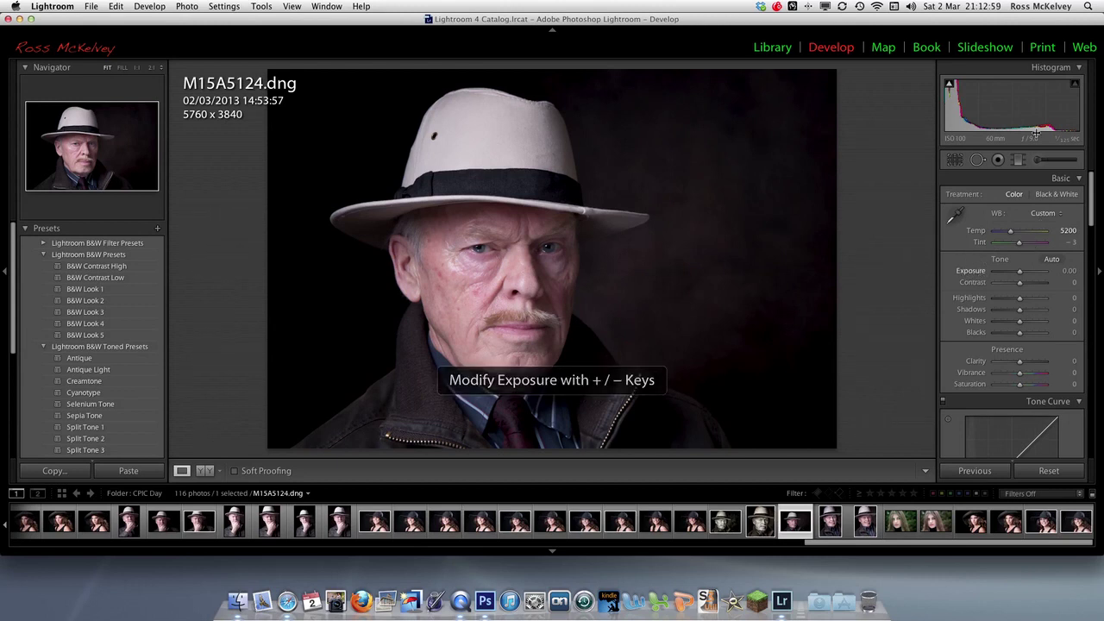
left_click(973, 275)
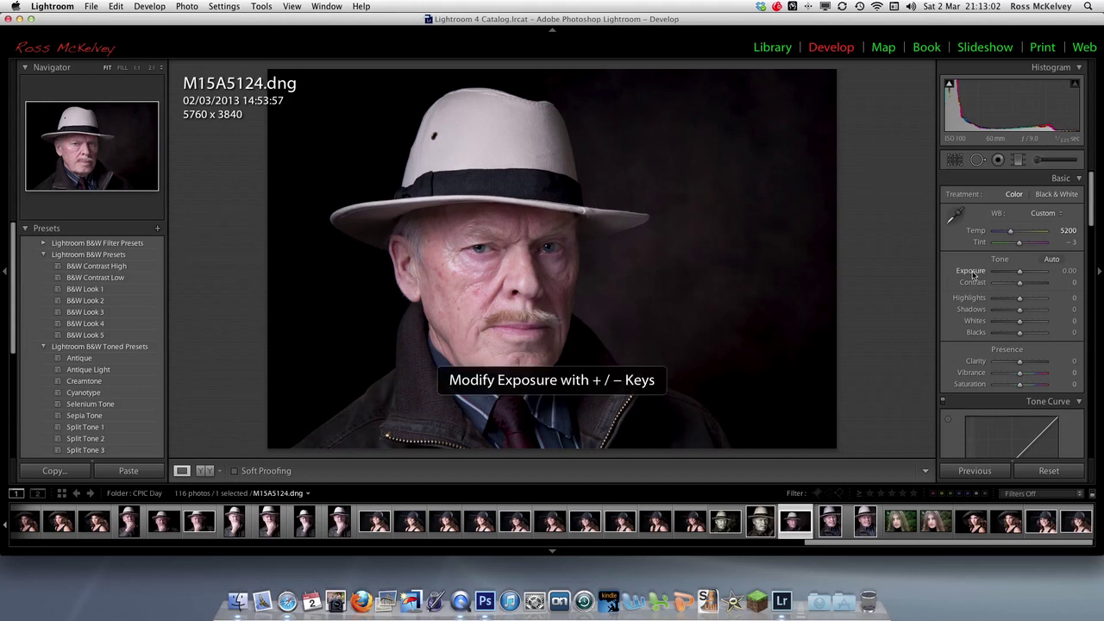
key("equal")
key("equal")
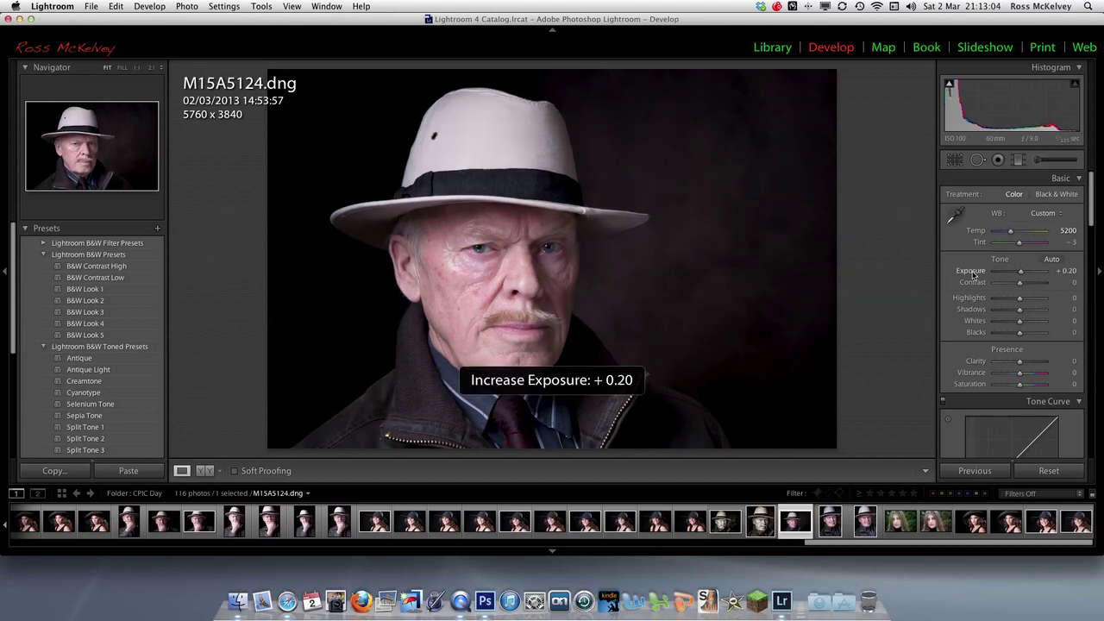
key("equal")
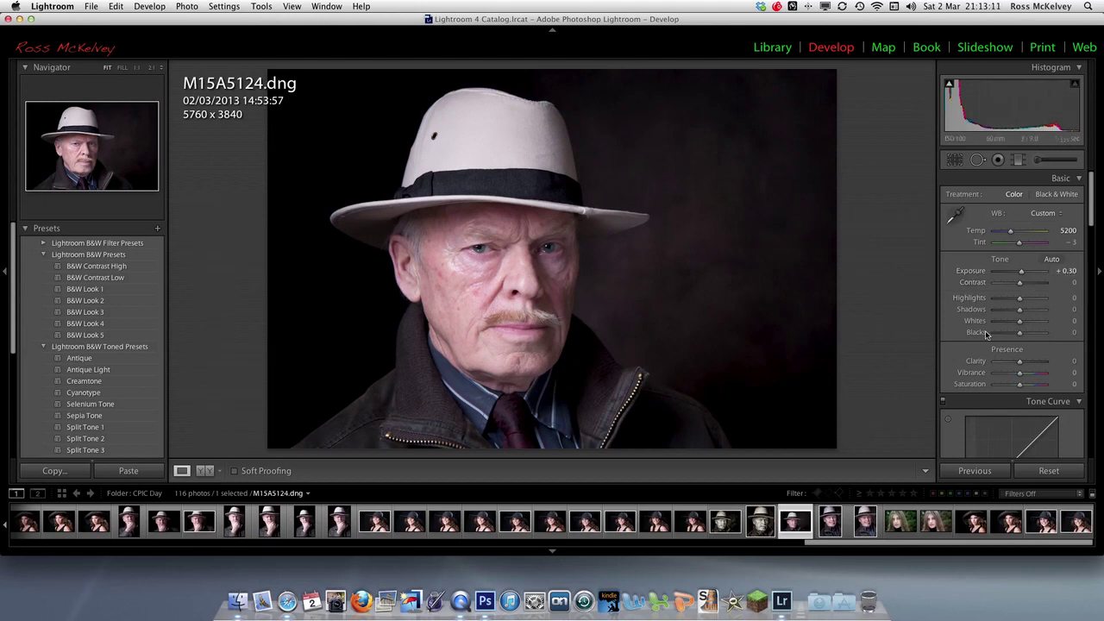
Raise the portrait's shadows to +20
mouse_move(975, 312)
key("equal")
key("equal")
key("equal")
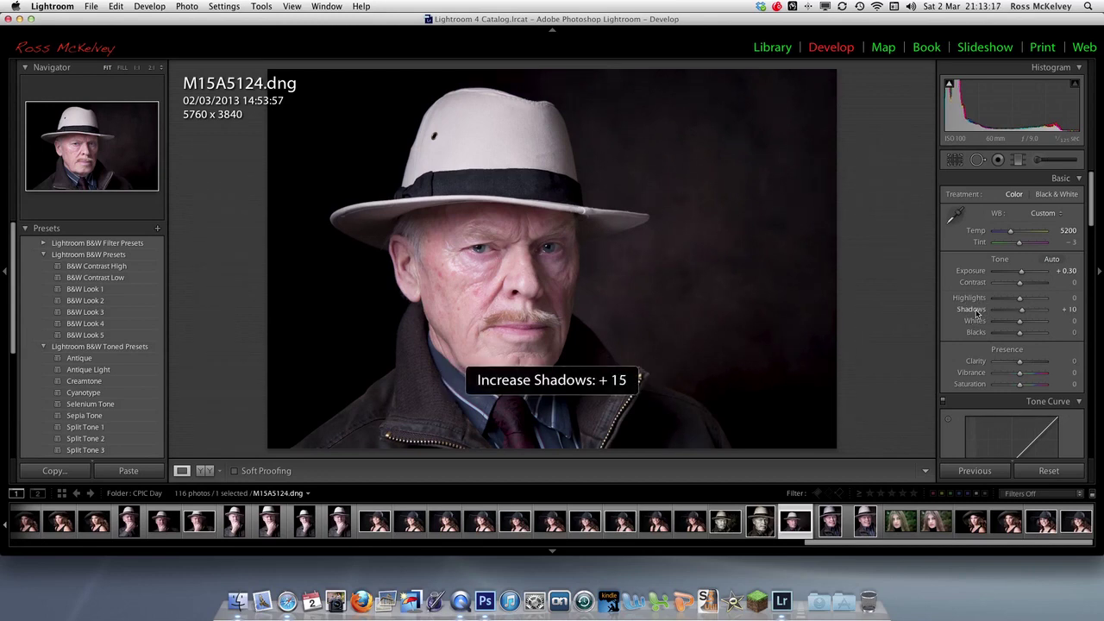
key("equal")
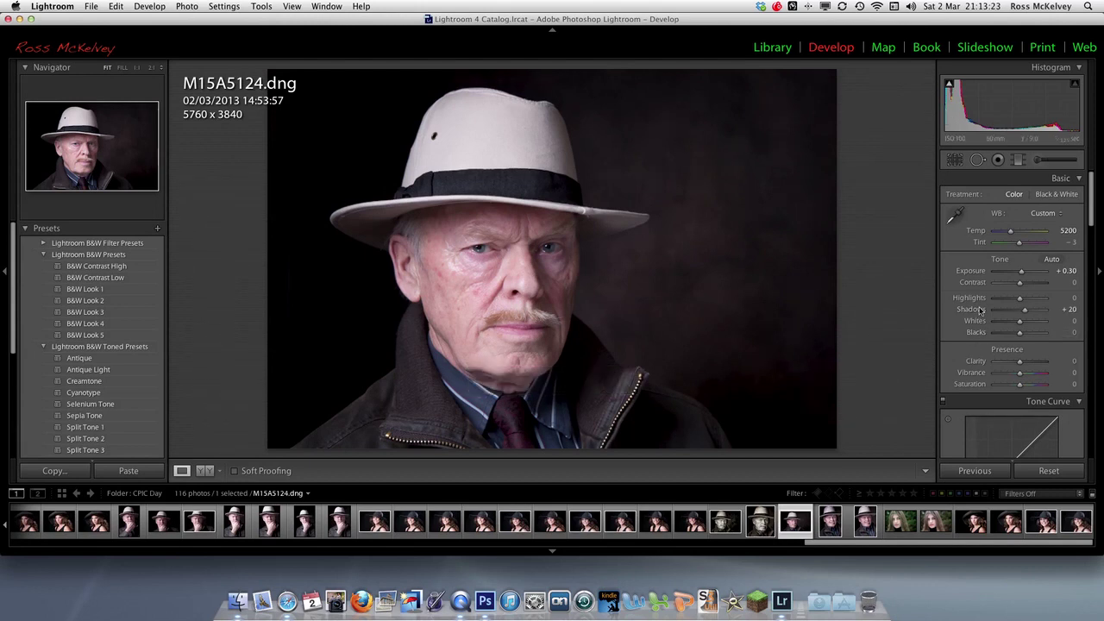
Raise the portrait's blacks to +15
left_click(978, 336)
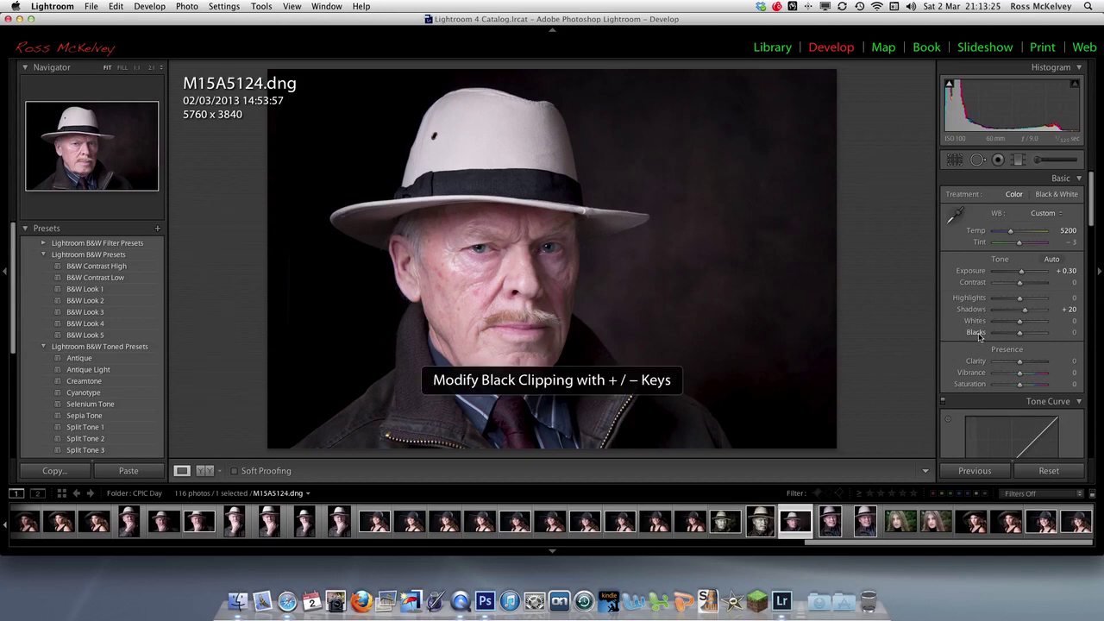
key("plus")
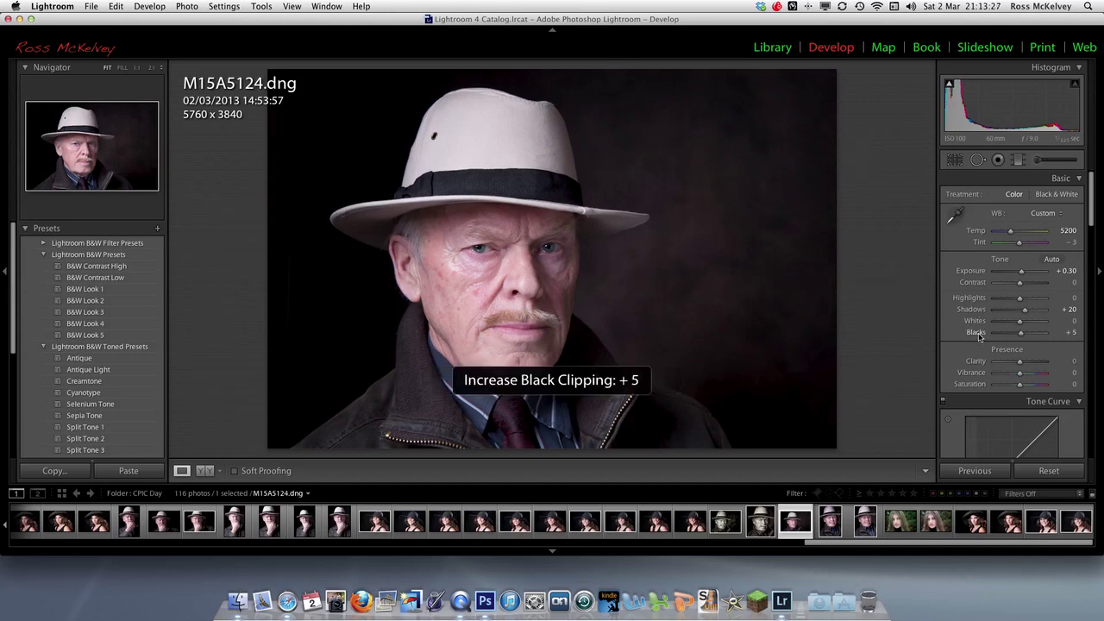
key("plus")
key("plus")
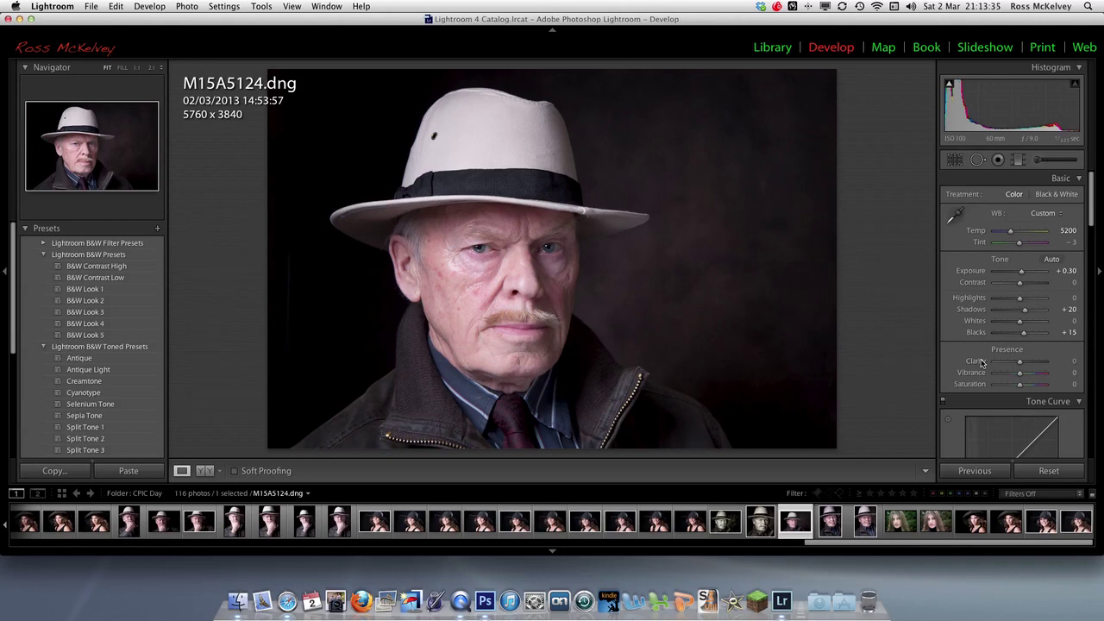
Raise the portrait's clarity to +25
key("plus")
key("plus")
key("plus")
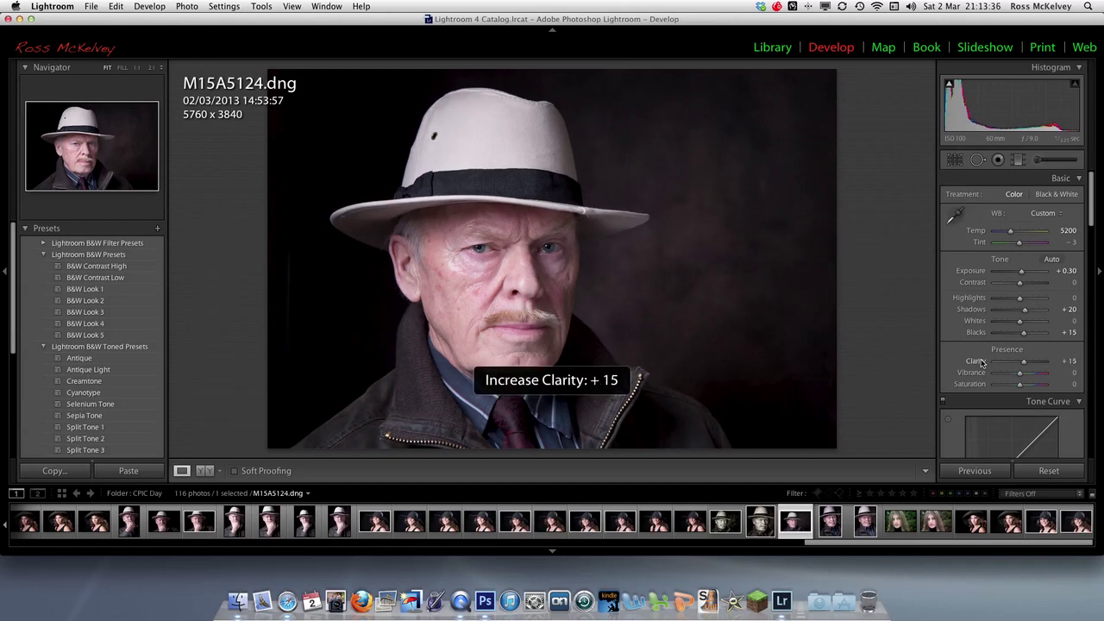
key("plus")
key("plus")
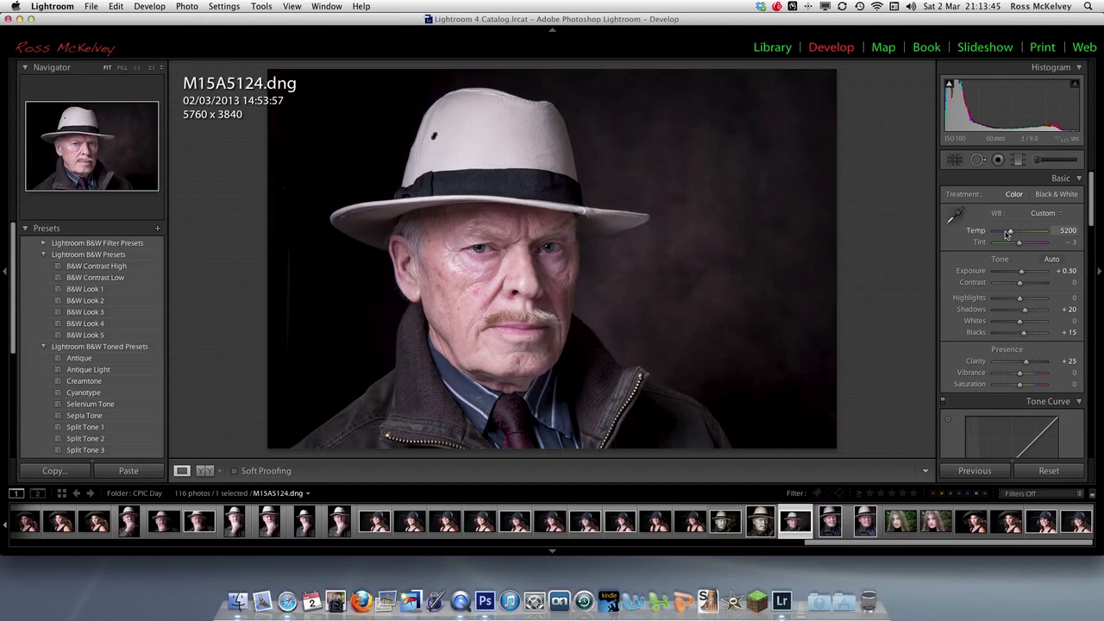
Crop the portrait with a 3.00 rotation angle and shift the man slightly left within the frame
left_click(955, 160)
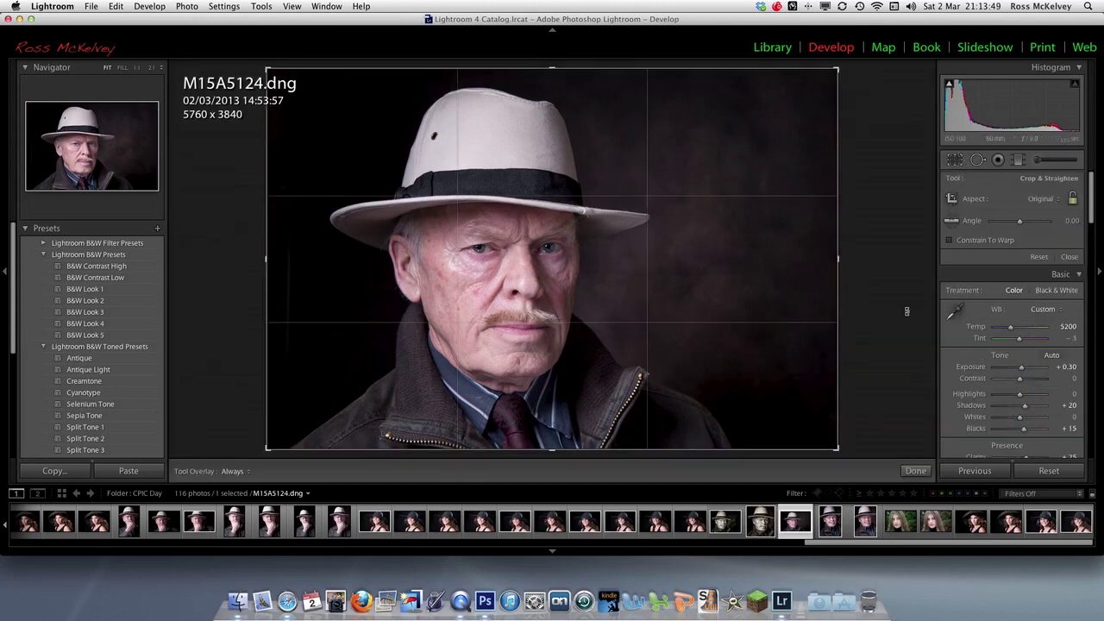
left_click_drag(864, 454, 861, 476)
left_click_drag(677, 312, 665, 314)
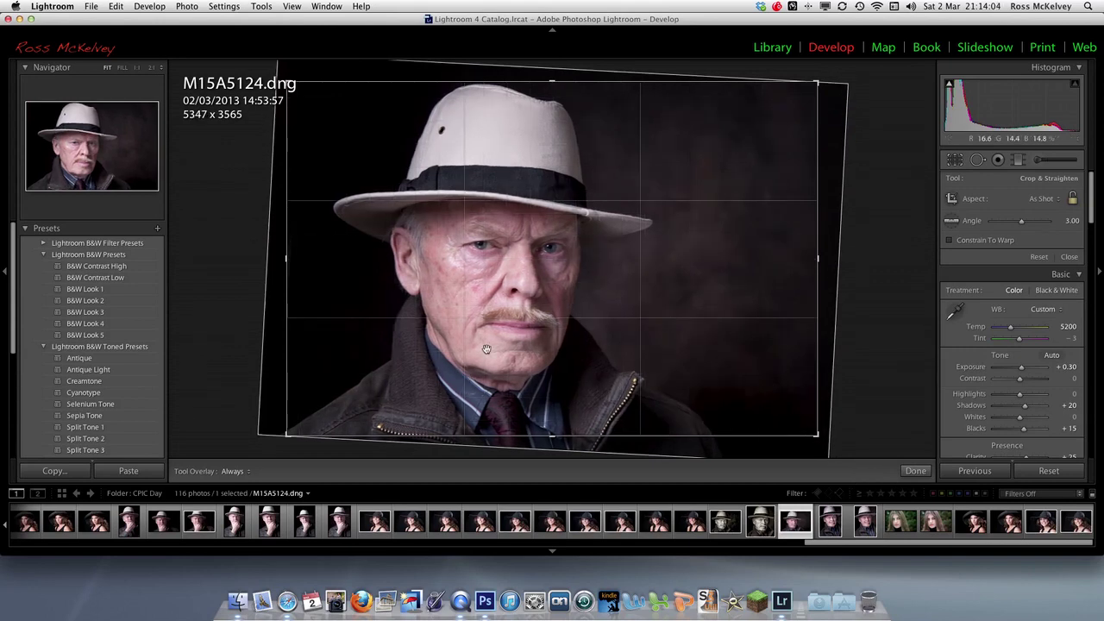
left_click_drag(469, 347, 456, 354)
left_click(628, 436)
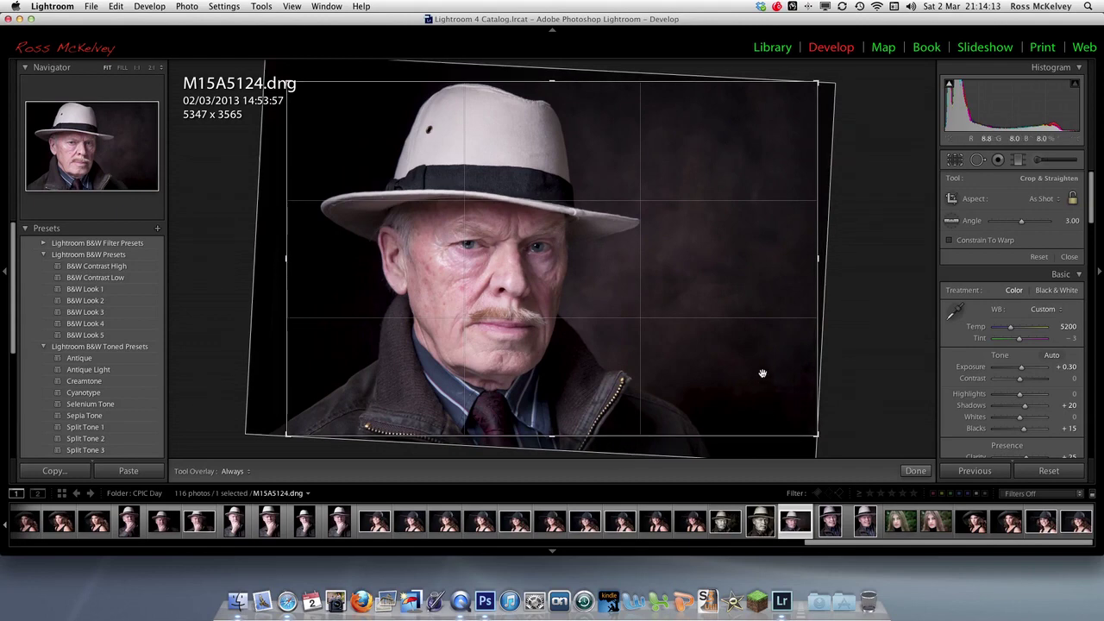
key("Return")
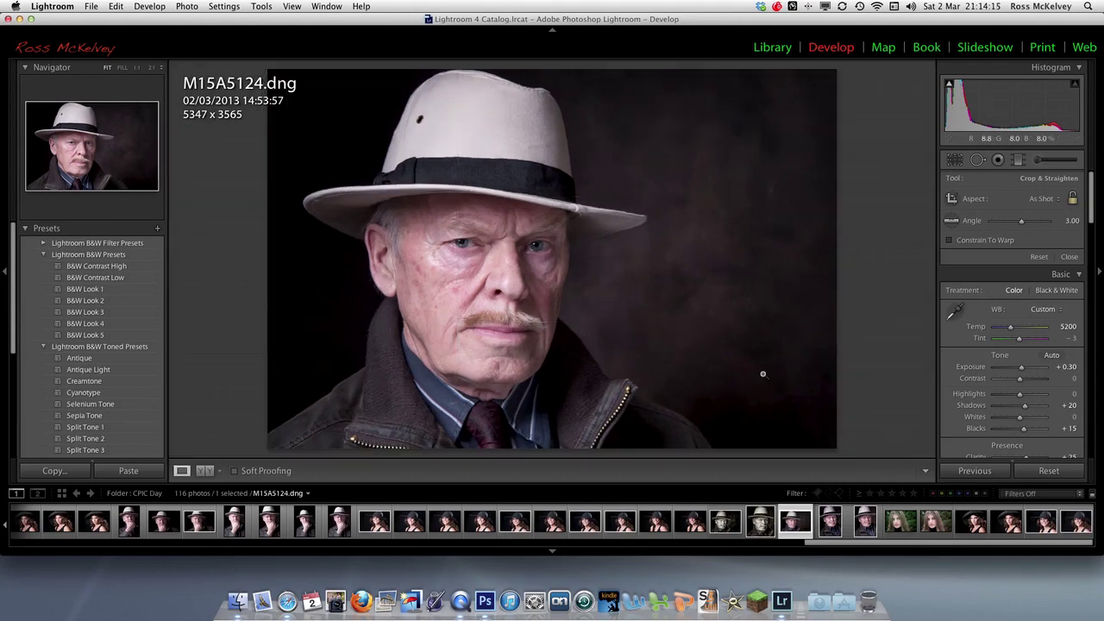
Open the adjusted portrait for editing in Adobe Photoshop CS6 and collapse the Actions panel
left_click(185, 7)
mouse_move(293, 70)
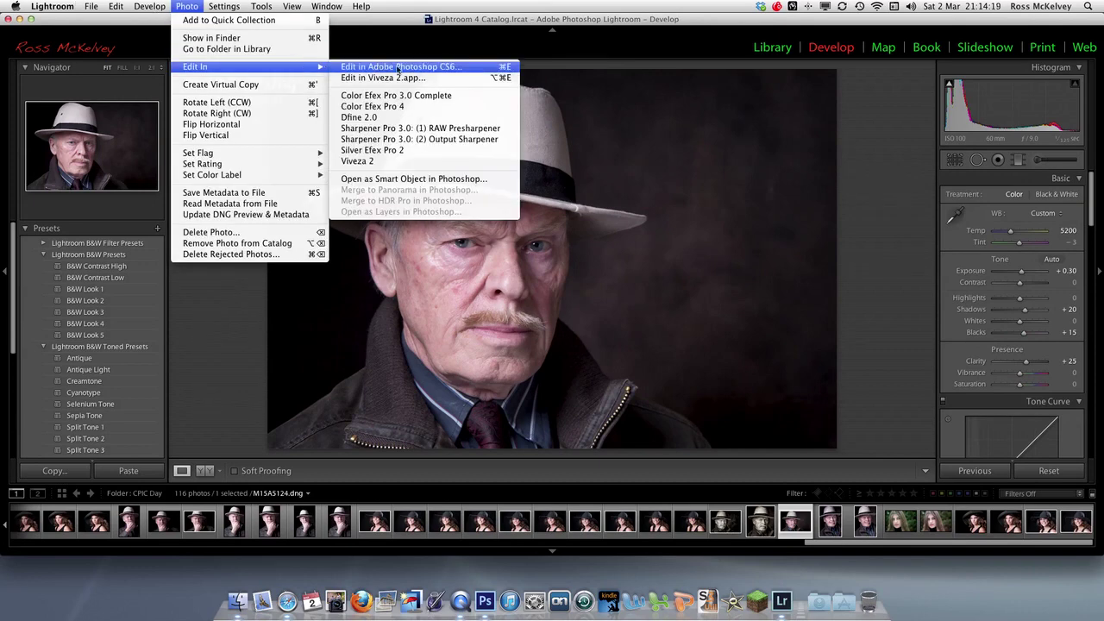
left_click(399, 69)
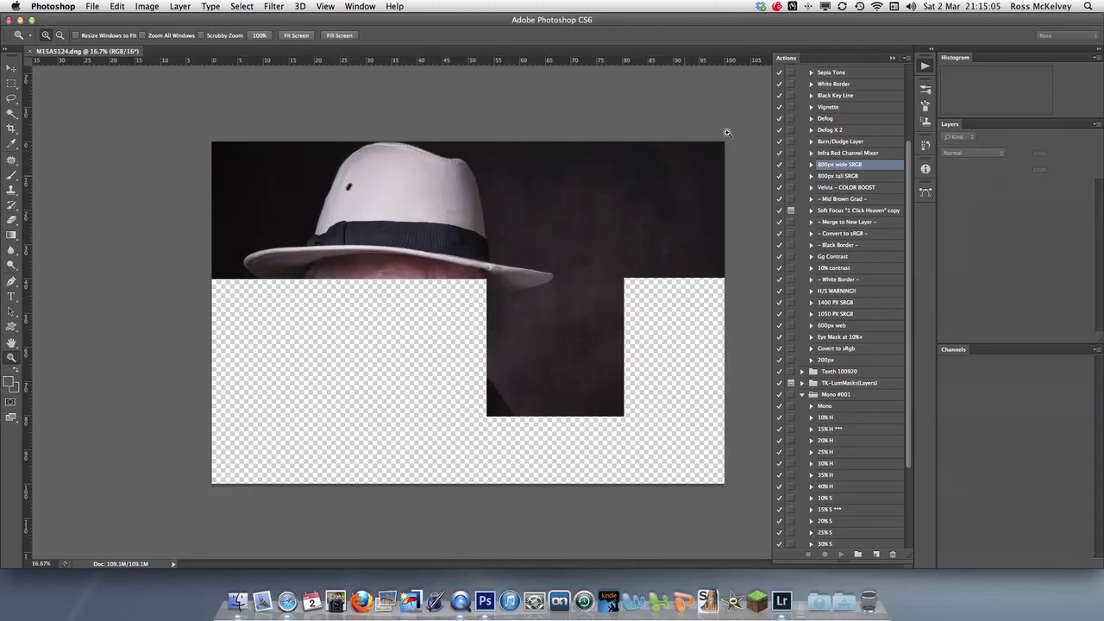
left_click(892, 59)
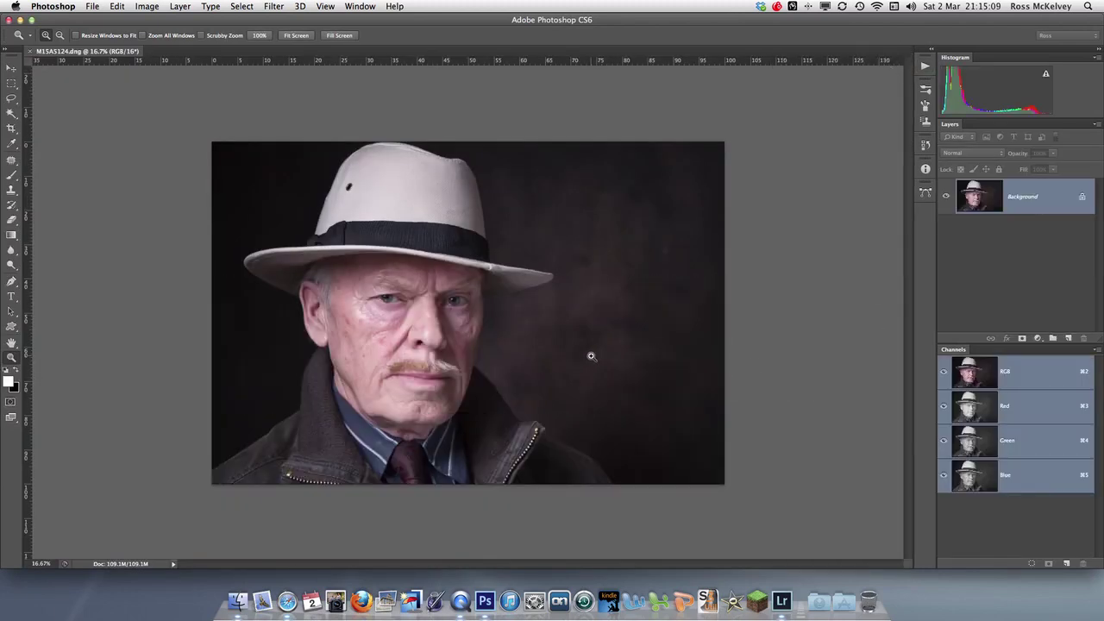
Duplicate the Background layer and open the Nik Software filter Color Efex Pro 4 on the copy
key("super+j")
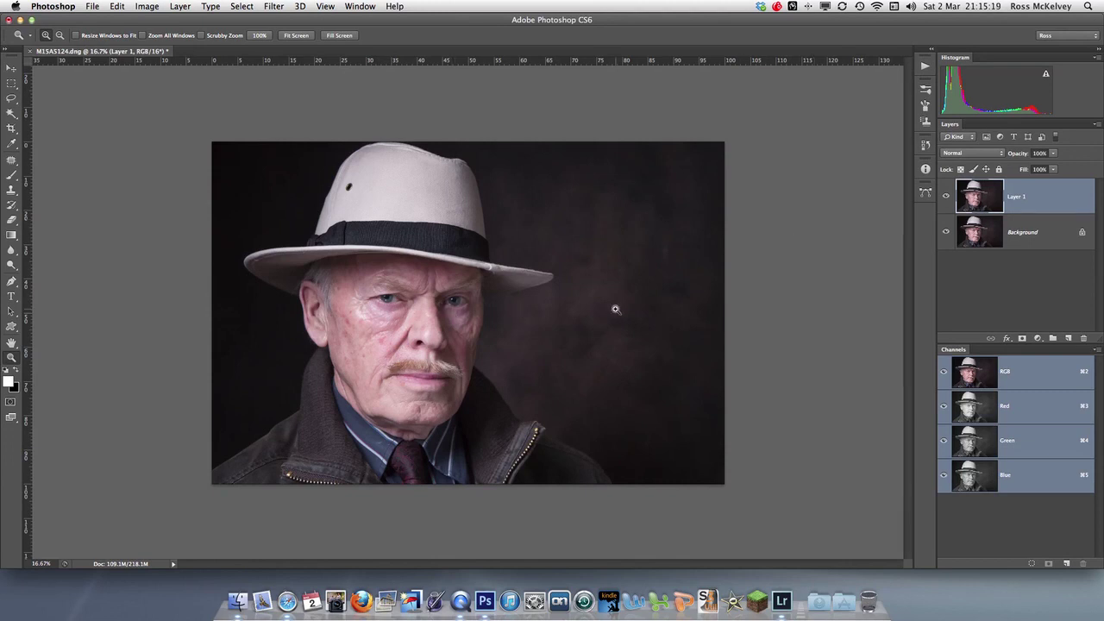
left_click(273, 6)
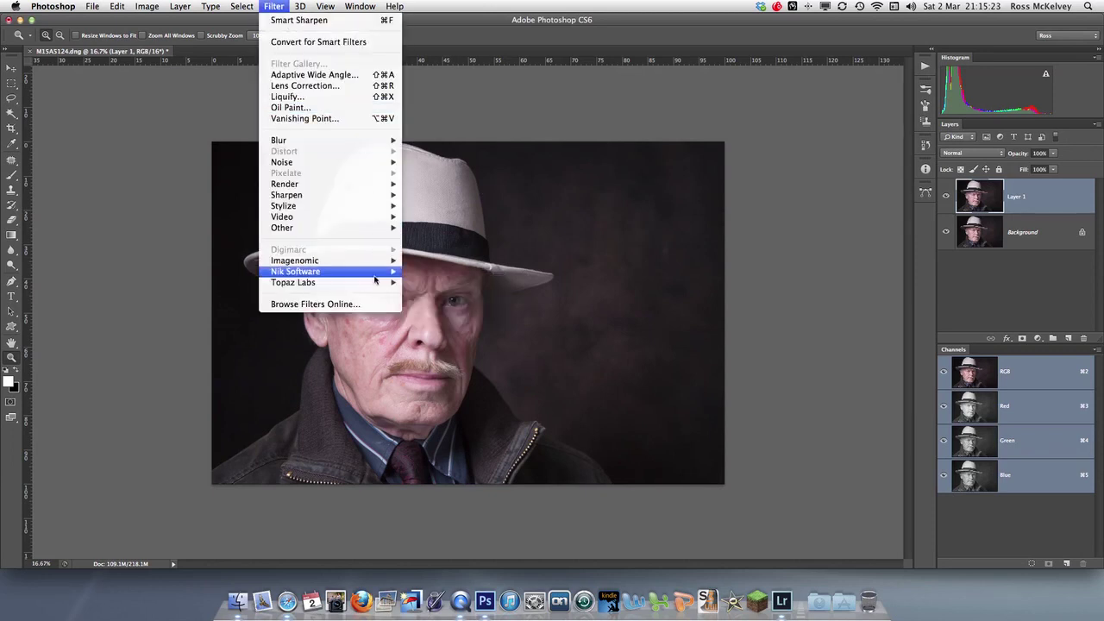
mouse_move(362, 272)
left_click(461, 272)
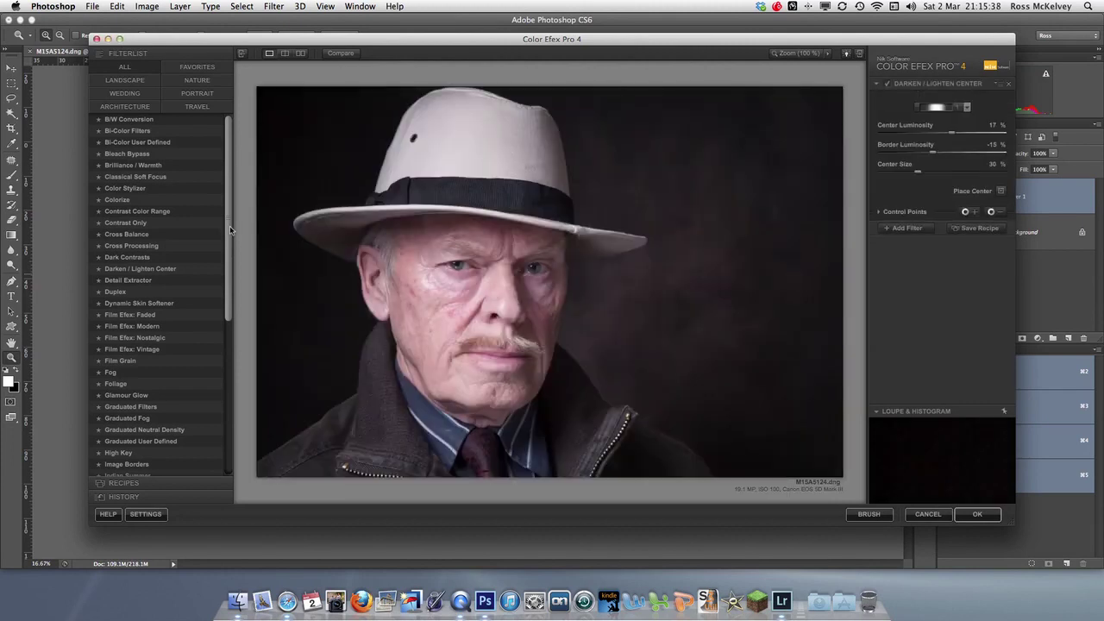
Choose the Tonal Contrast filter and set its saturation to 0%
left_click_drag(229, 228, 229, 387)
left_click(145, 426)
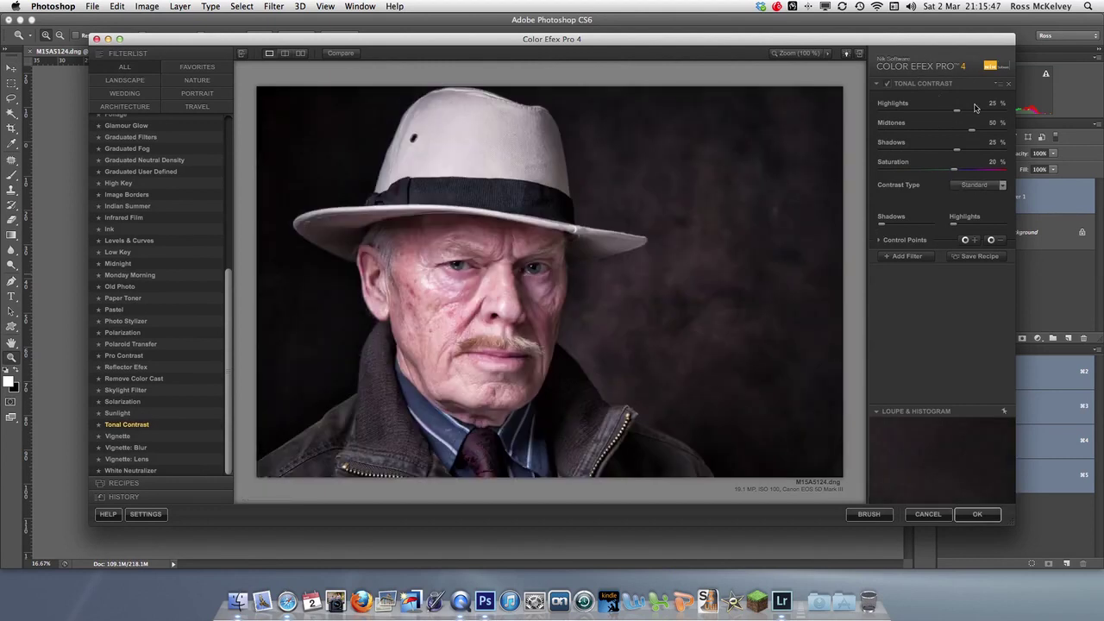
left_click_drag(954, 172, 944, 173)
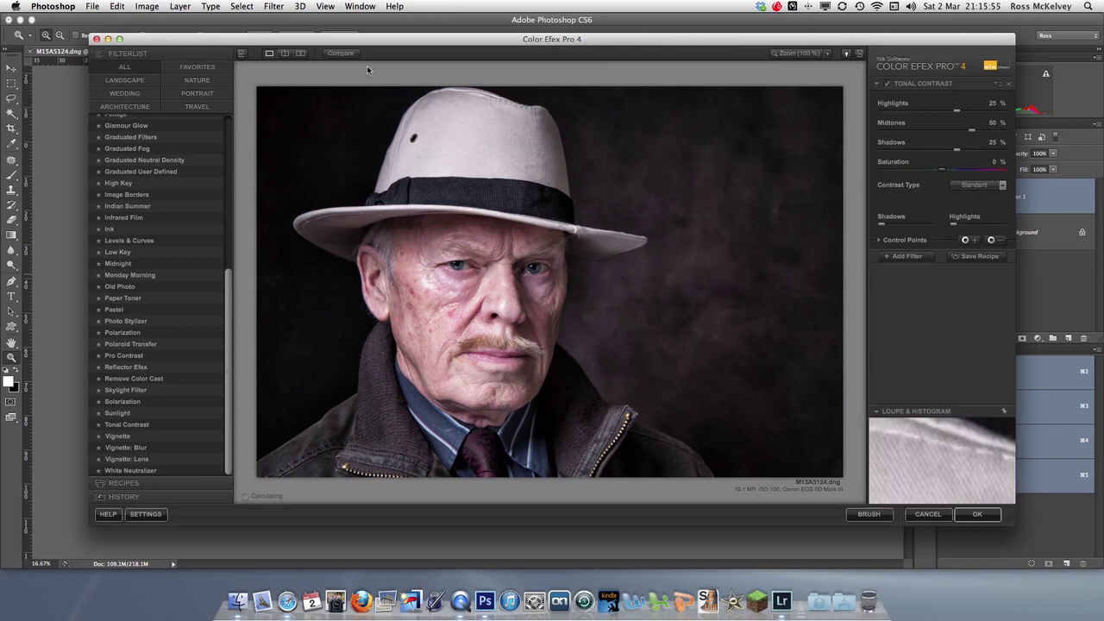
Compare the Tonal Contrast preview with the original image several times
left_click(339, 54)
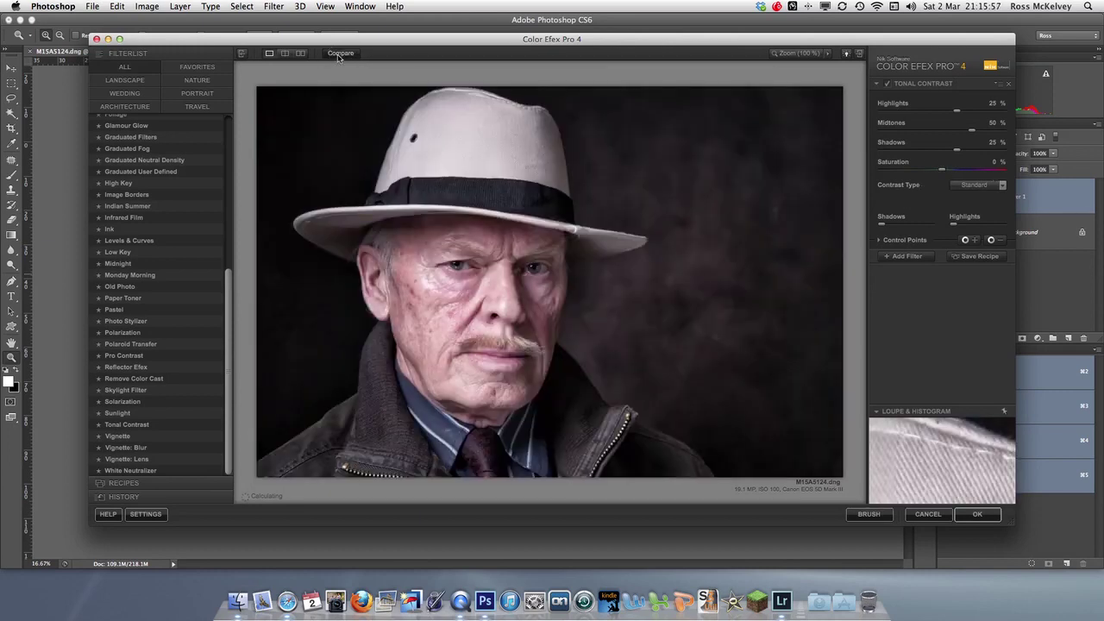
left_click(339, 54)
left_click(339, 55)
left_click(339, 54)
left_click(339, 54)
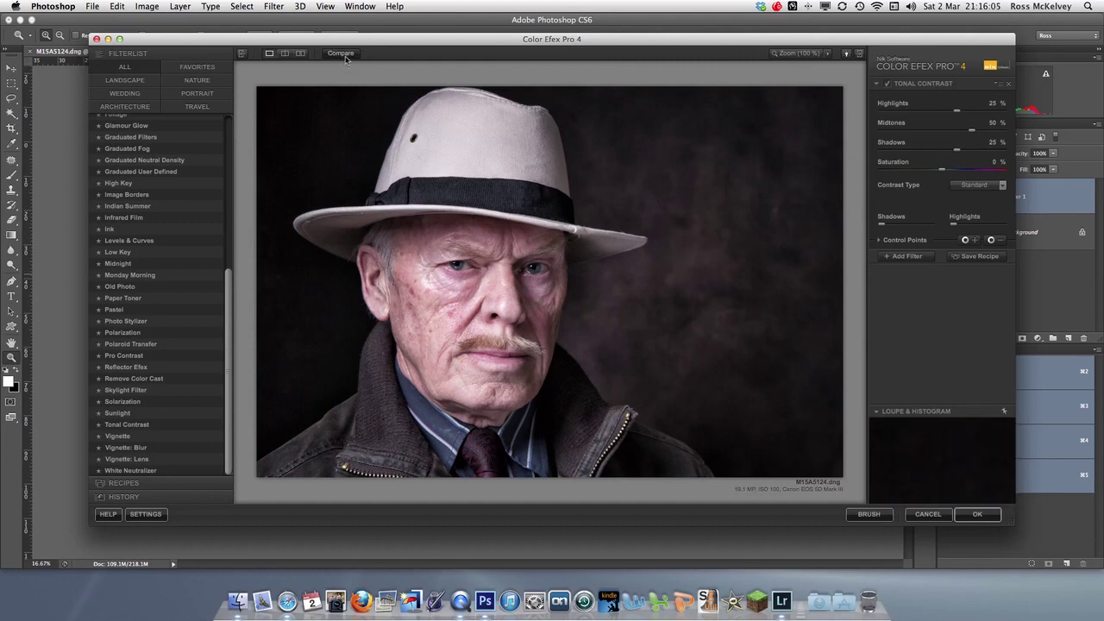
left_click(344, 55)
left_click(344, 55)
left_click(344, 55)
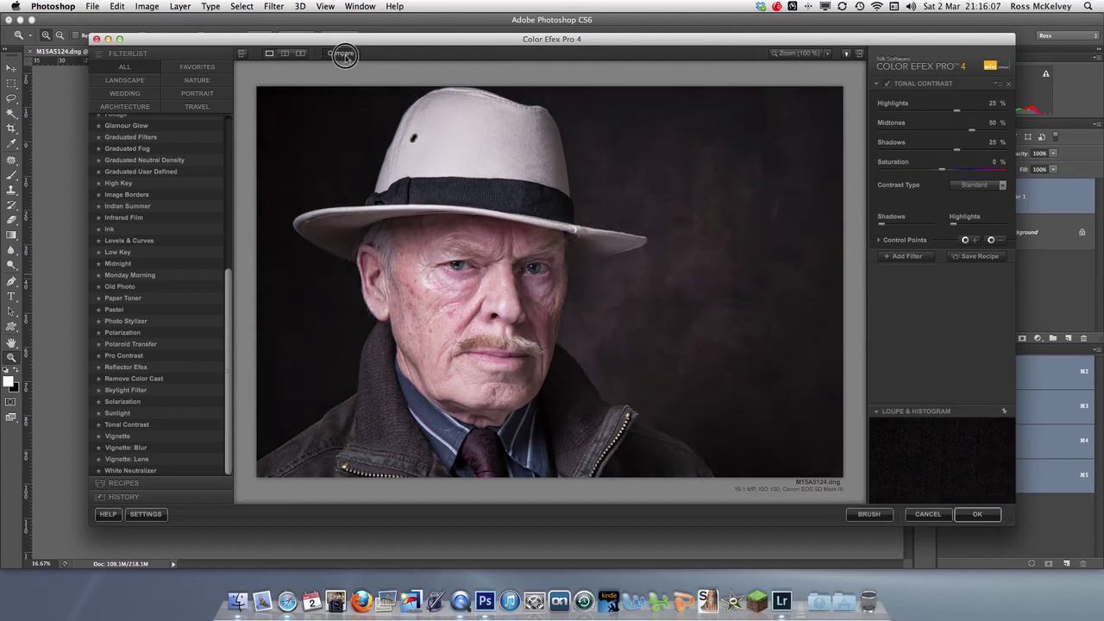
left_click(344, 55)
left_click(345, 56)
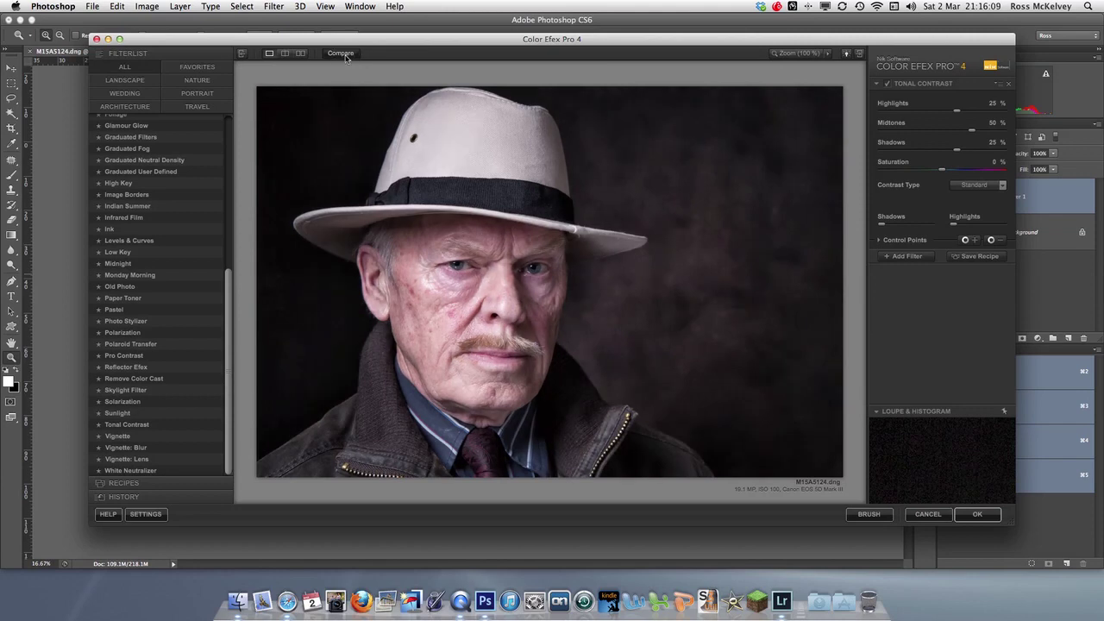
left_click(344, 55)
left_click(344, 55)
Apply the Tonal Contrast filter to Layer 1 and check its effect by hiding and showing the layer
left_click(980, 515)
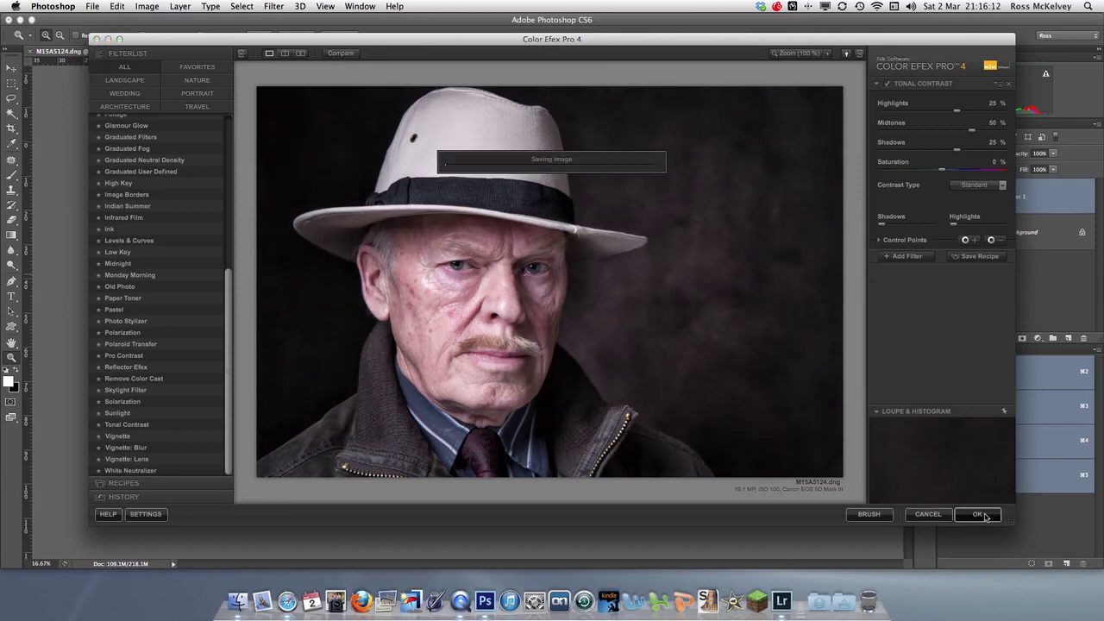
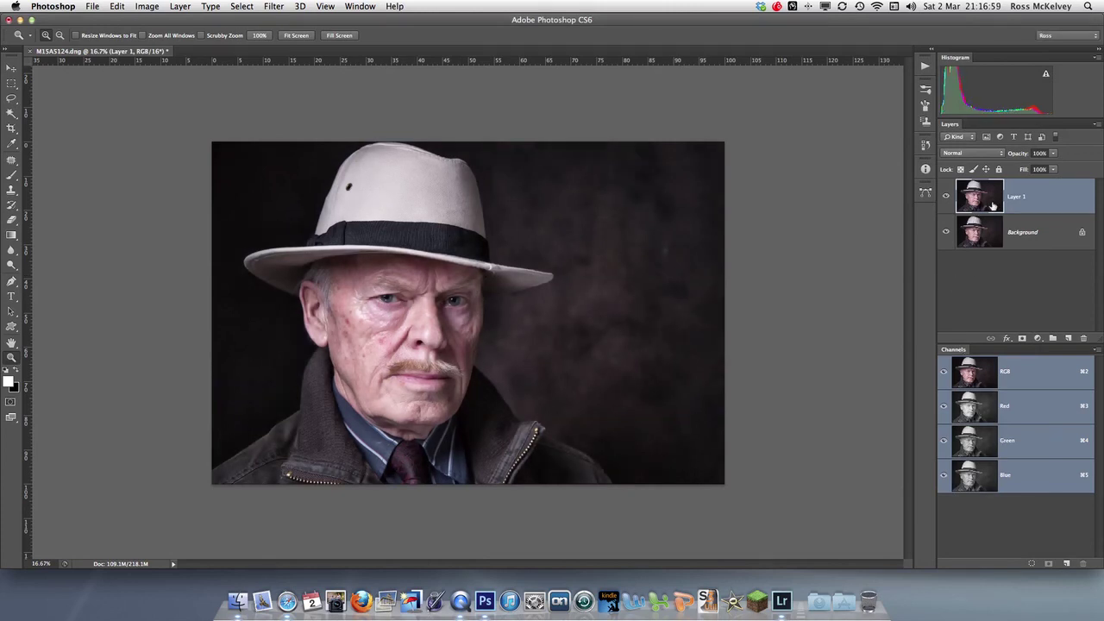
left_click(946, 197)
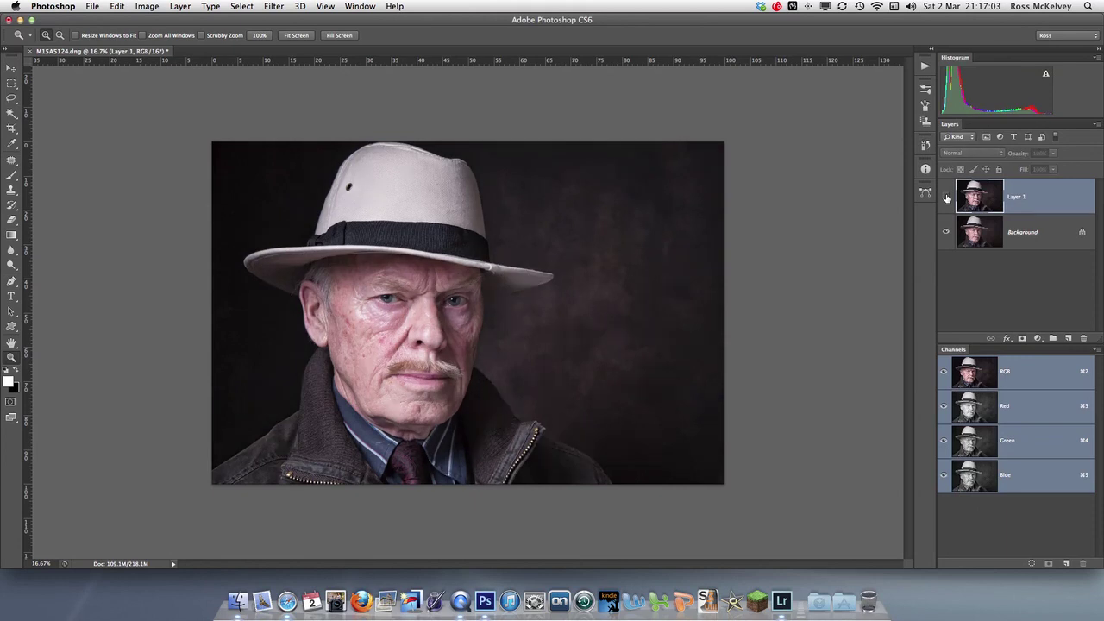
left_click(947, 198)
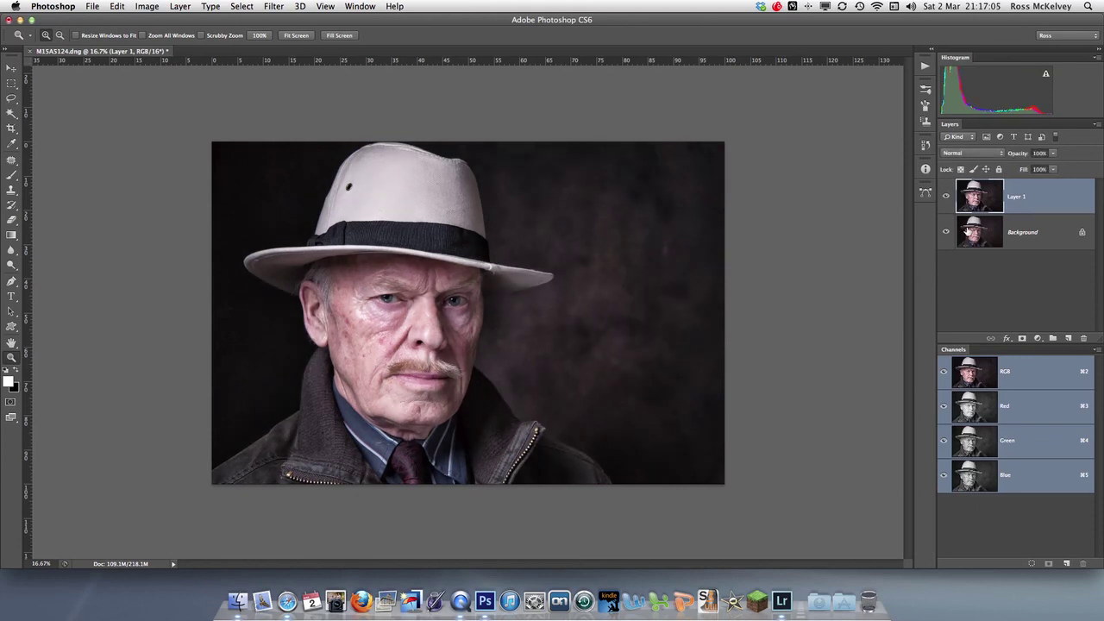
Add a layer mask to Layer 1 and paint black over the man's face with a 1000 px brush
left_click(1022, 339)
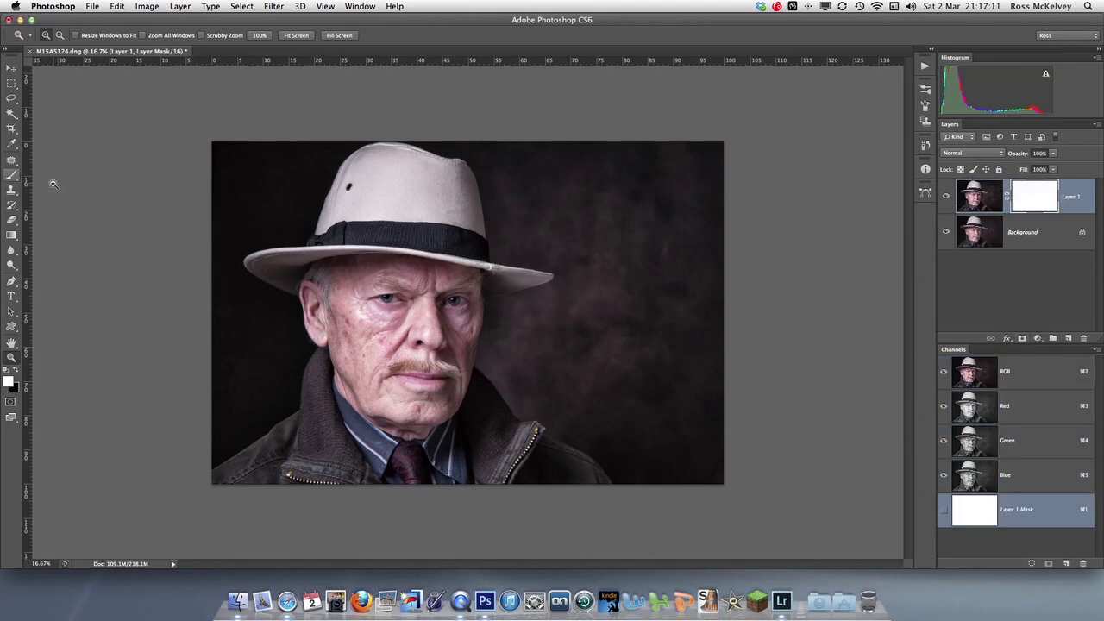
key("b")
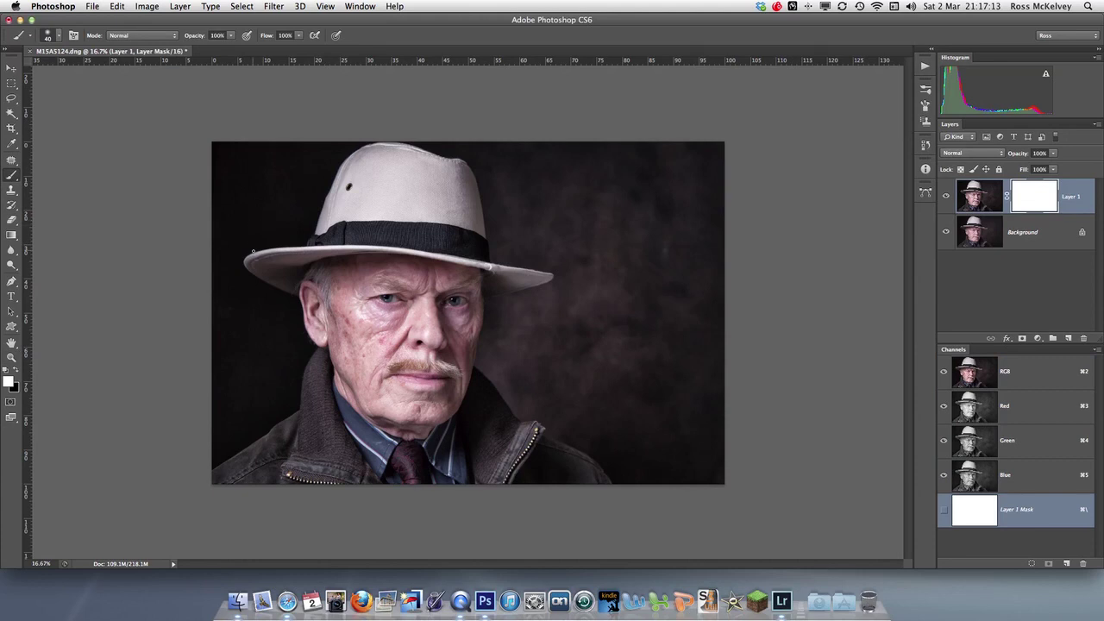
key("x")
key("bracketright")
key("bracketright")
key("bracketright")
key("bracketright")
key("bracketright")
key("bracketright")
key("bracketright")
key("bracketright")
key("bracketright")
key("bracketright")
key("bracketright")
key("bracketright")
key("bracketright")
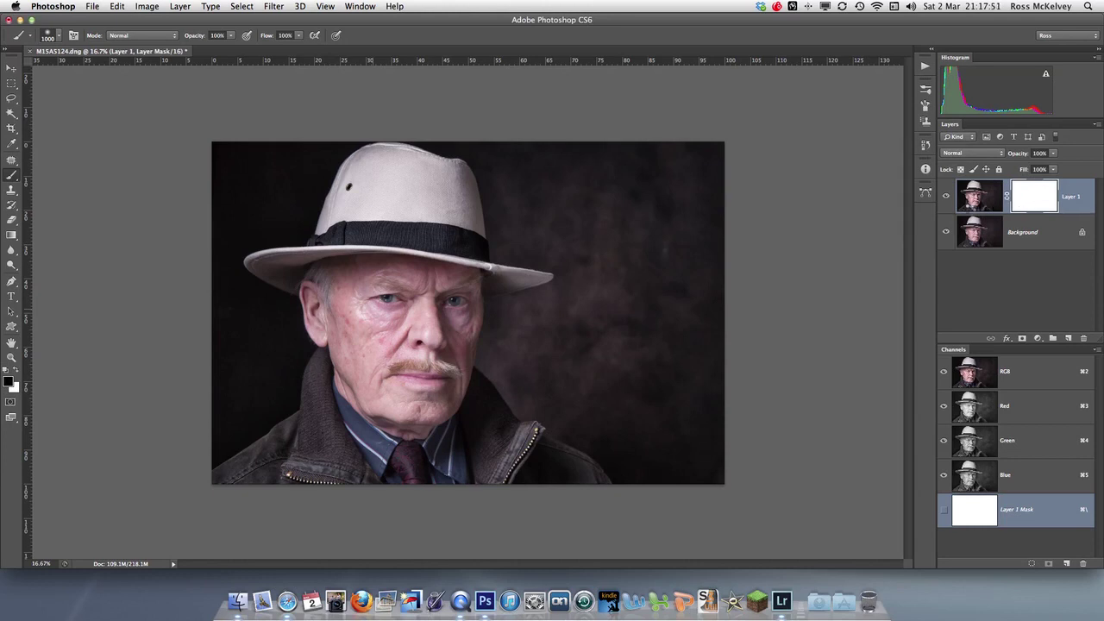
Check the masked effect by hiding and showing Layer 1, and flatten the image
left_click(946, 197)
left_click(947, 197)
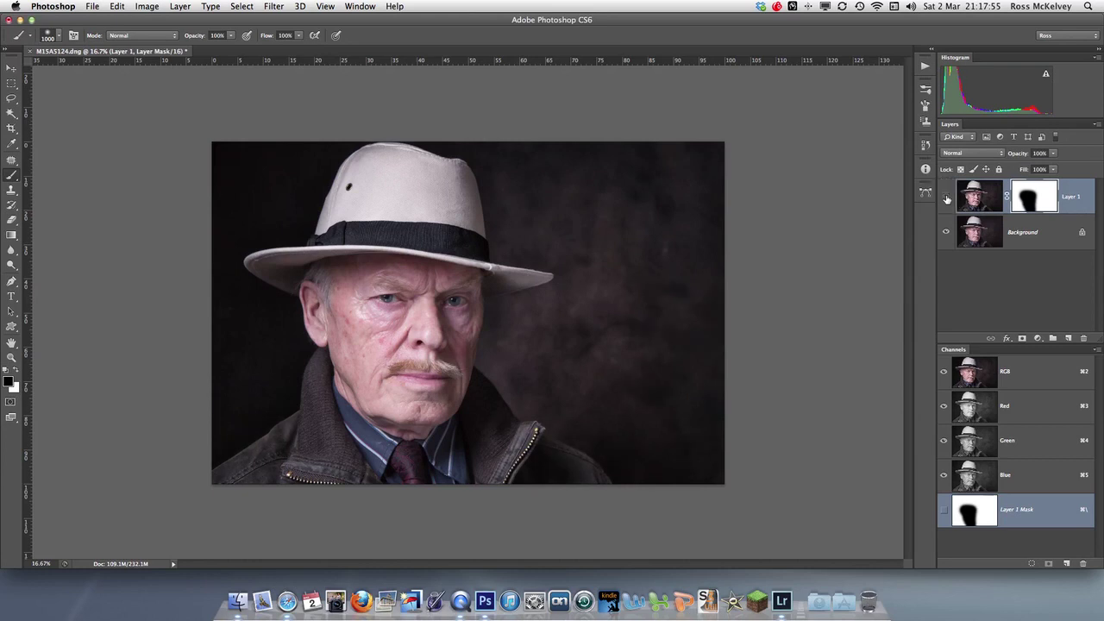
left_click(947, 197)
left_click(947, 196)
left_click(947, 196)
left_click(946, 197)
left_click(1097, 124)
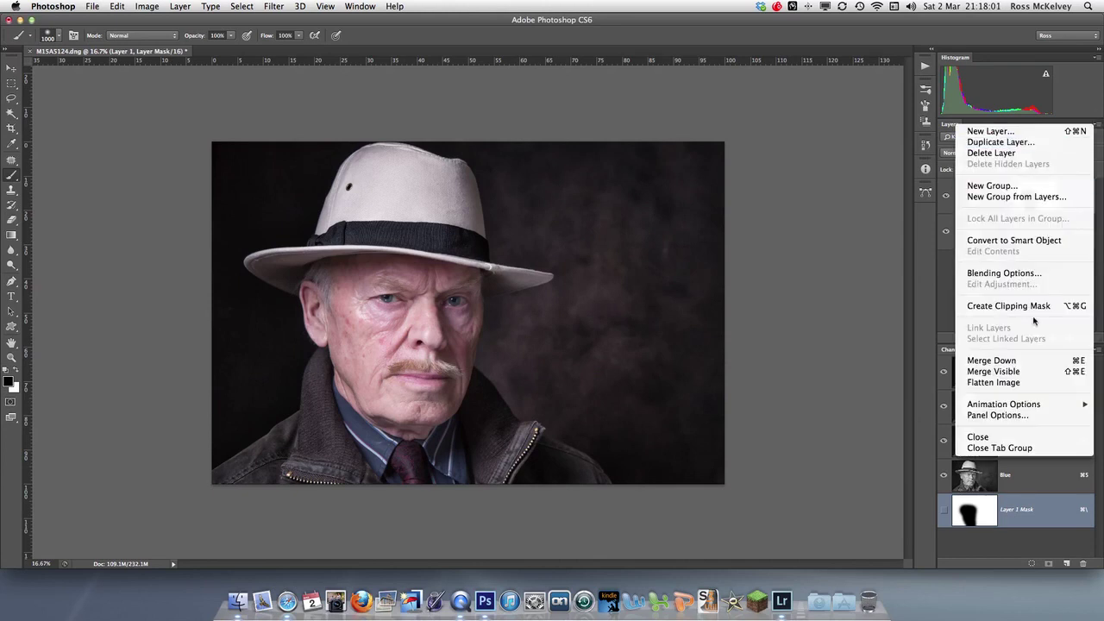
left_click(992, 384)
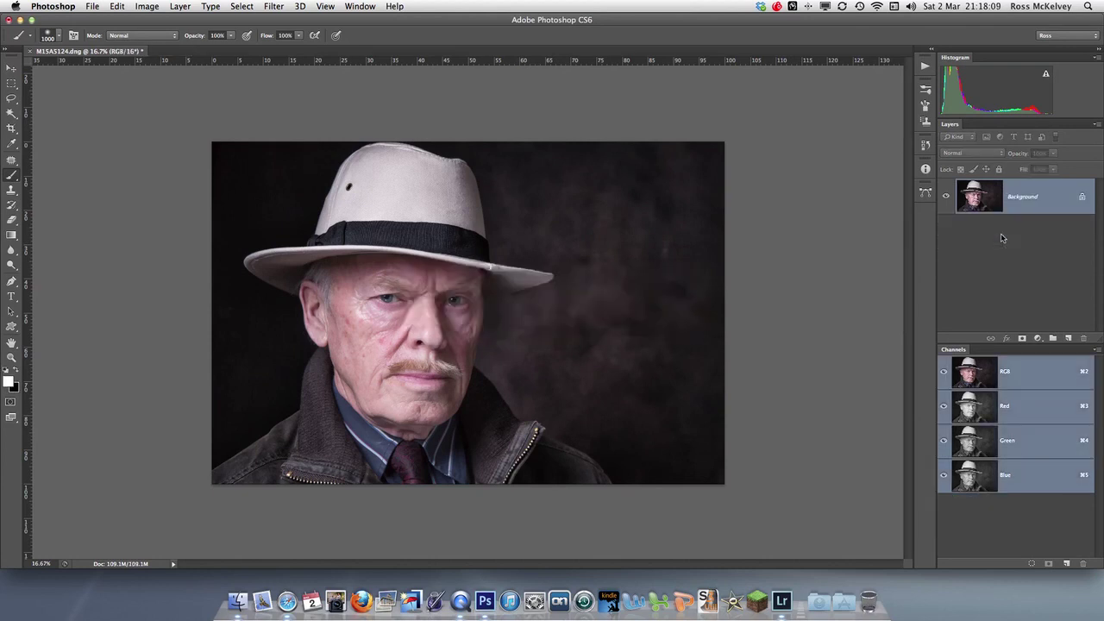
Open Color Efex Pro 4 on a copy of the Background layer and choose the Detail Extractor filter
key("super+j")
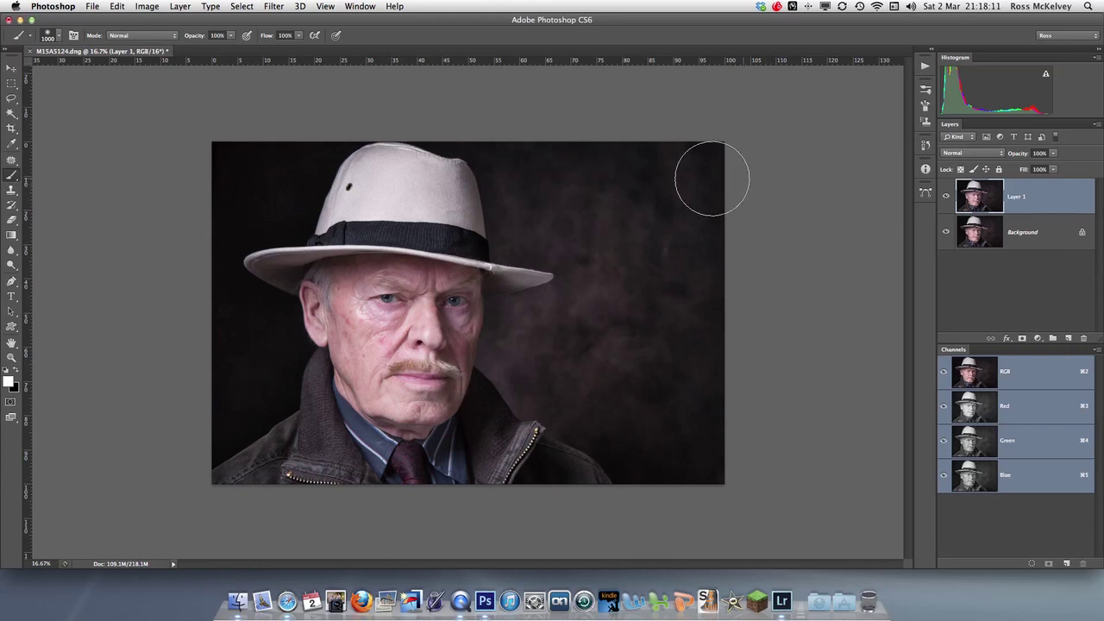
left_click(274, 6)
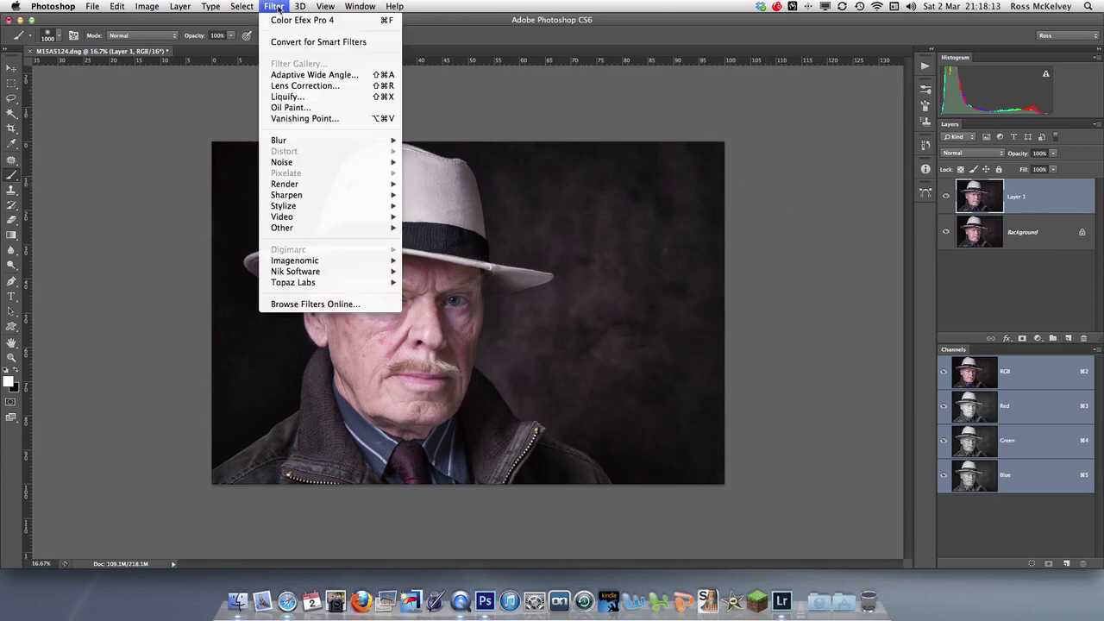
mouse_move(382, 272)
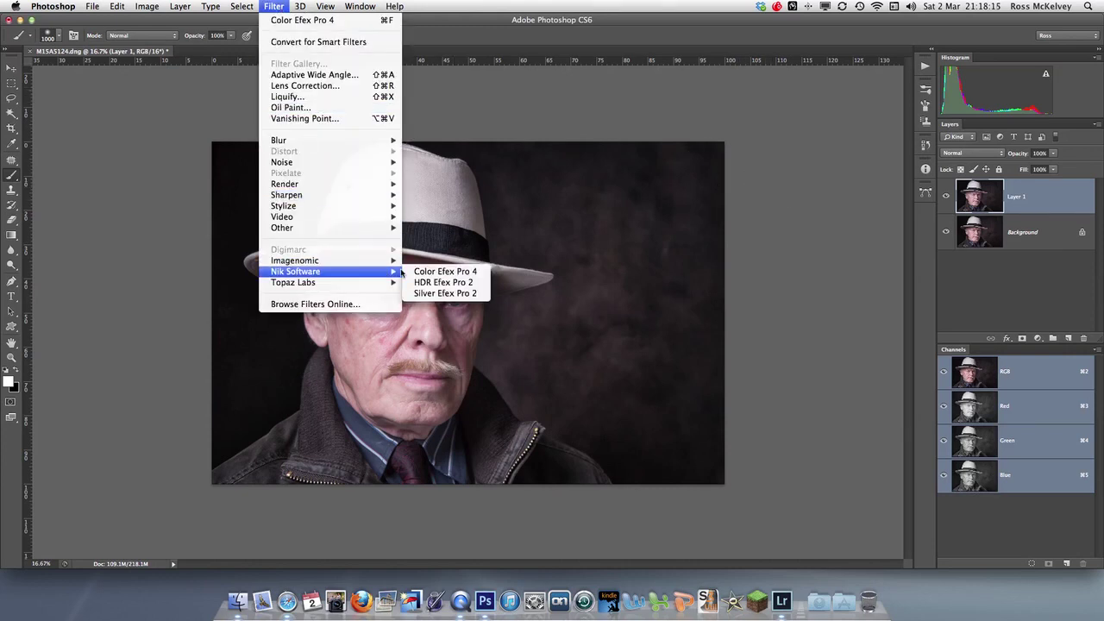
left_click(451, 272)
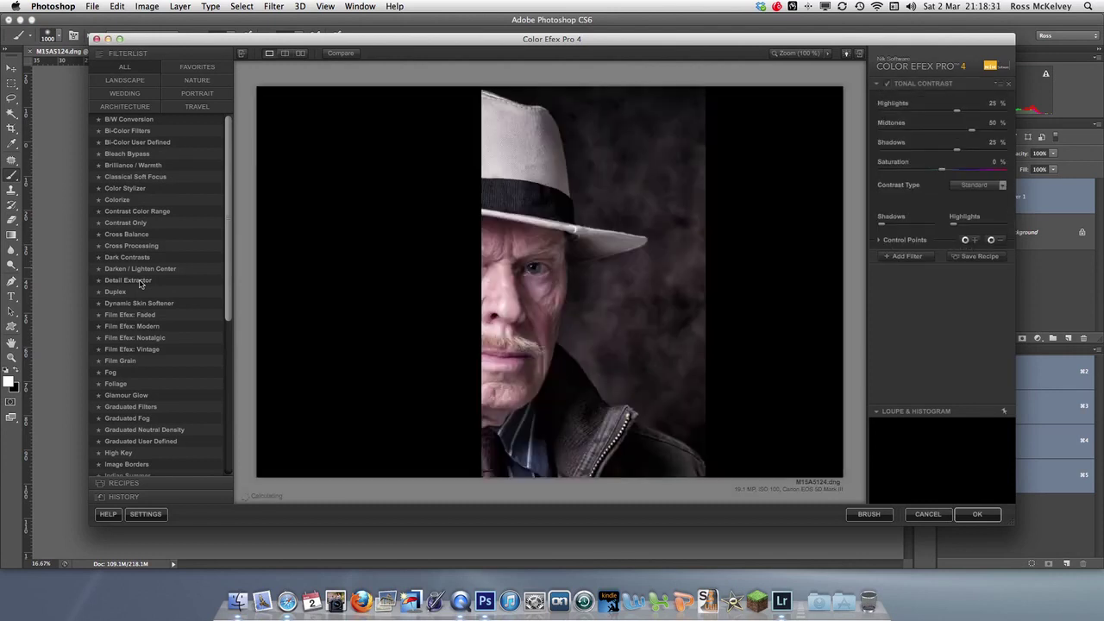
left_click(141, 283)
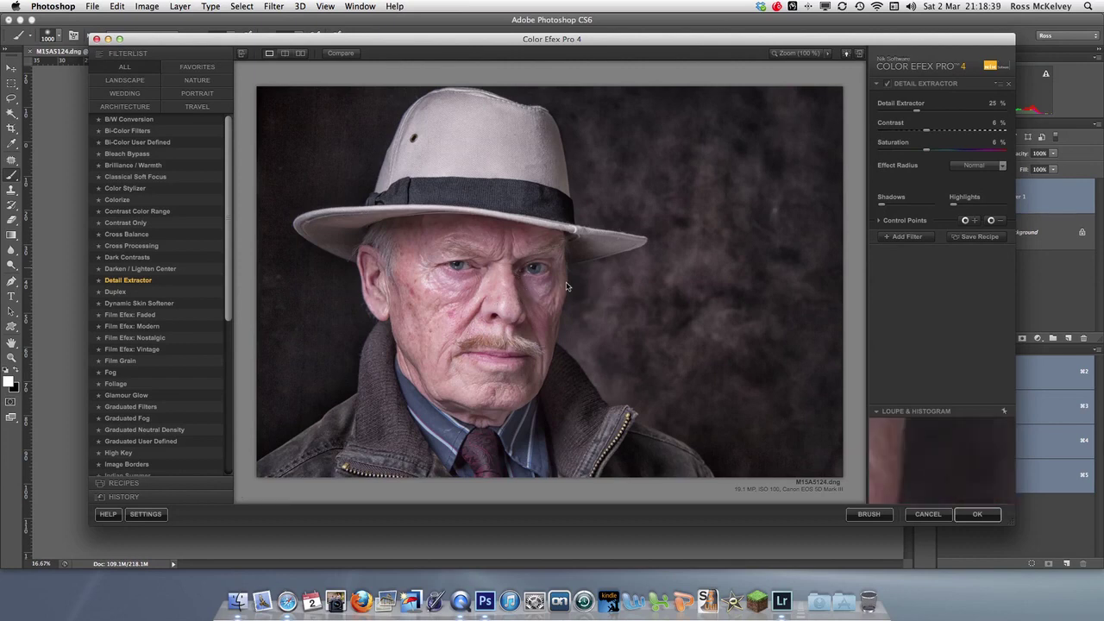
Compare the Detail Extractor preview with the original image several times
left_click(340, 55)
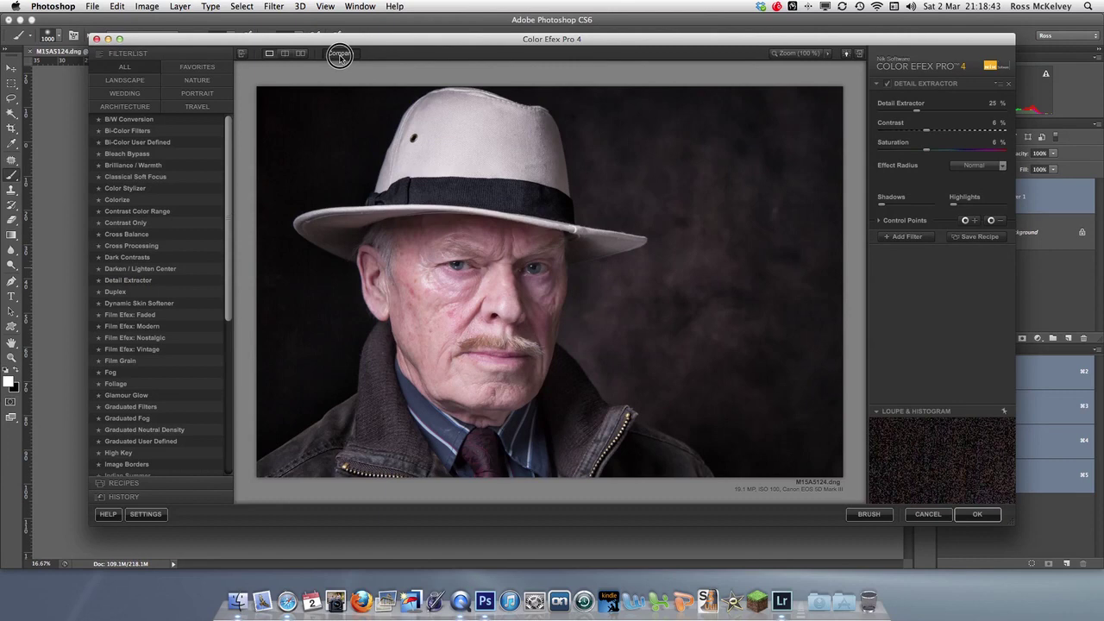
left_click(340, 54)
left_click(340, 54)
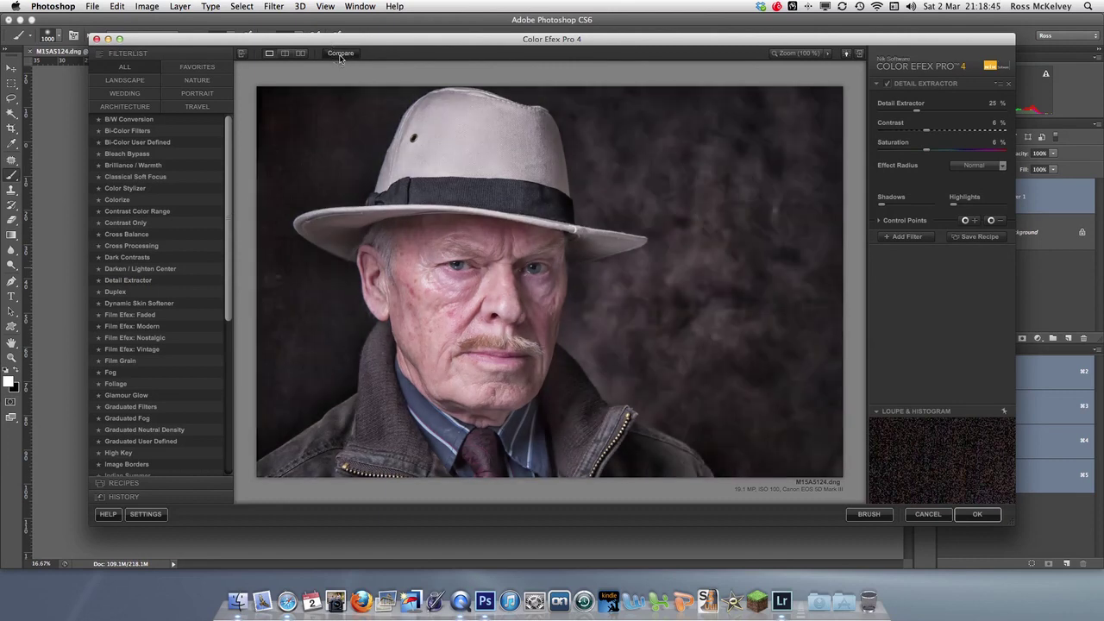
left_click(340, 54)
left_click(340, 54)
left_click(340, 54)
left_click(340, 54)
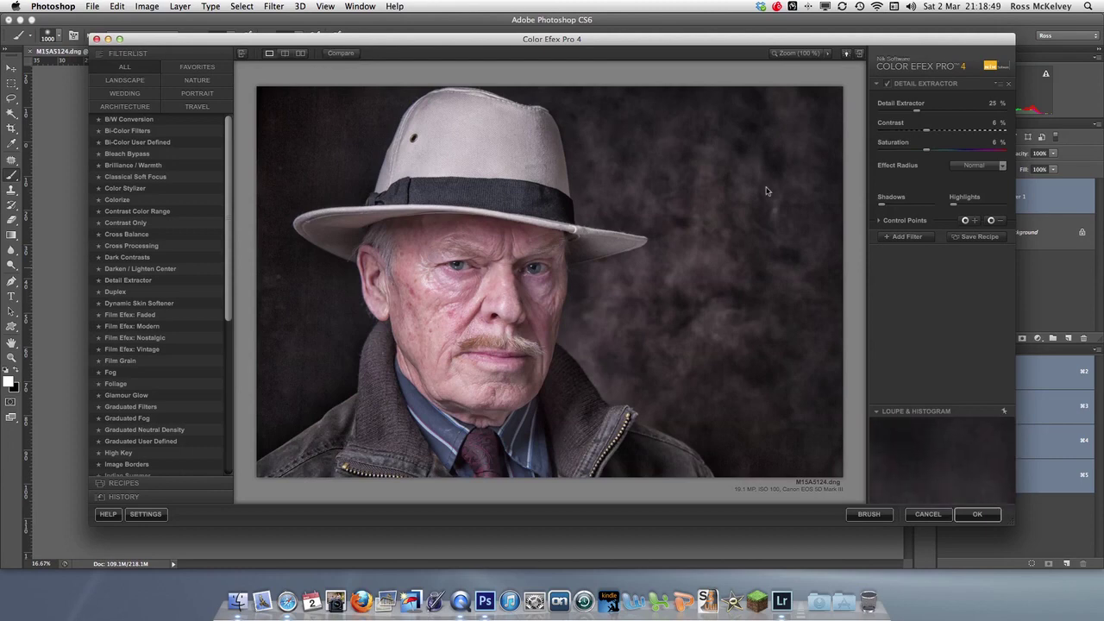
Set the Detail Extractor contrast to 40%, check it against the original, and apply the filter to Layer 1
left_click(928, 131)
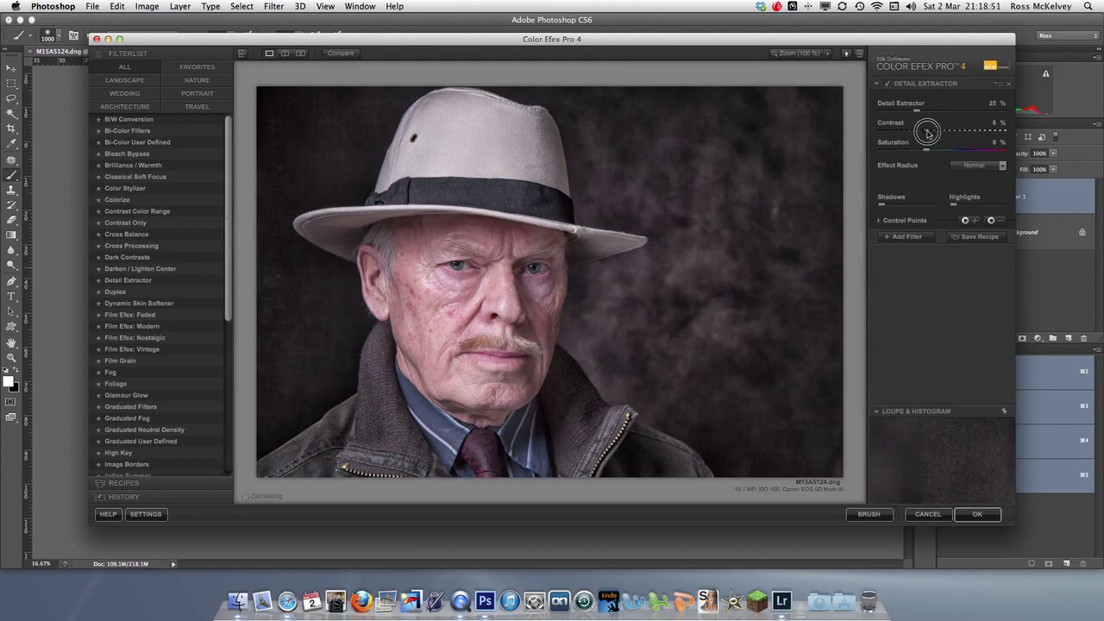
left_click_drag(928, 131, 956, 134)
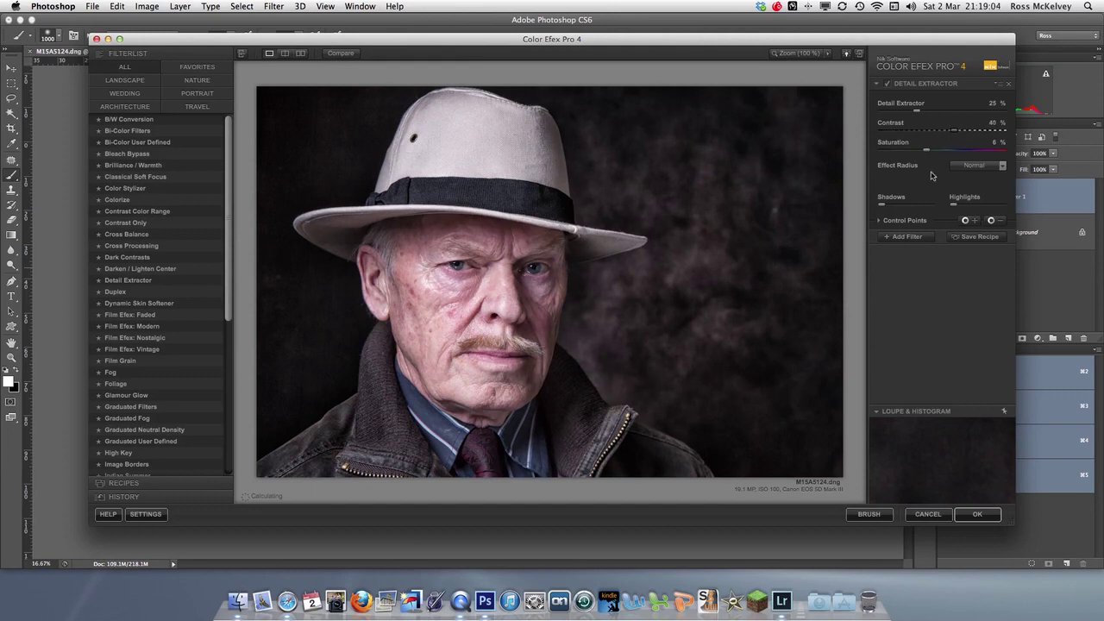
left_click(341, 53)
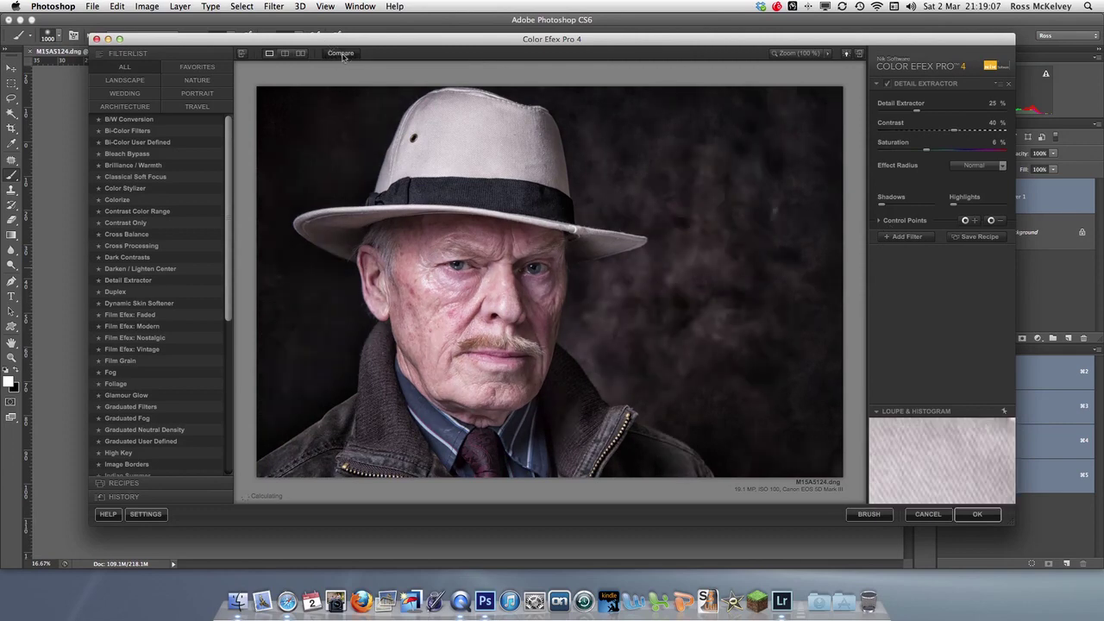
left_click(341, 53)
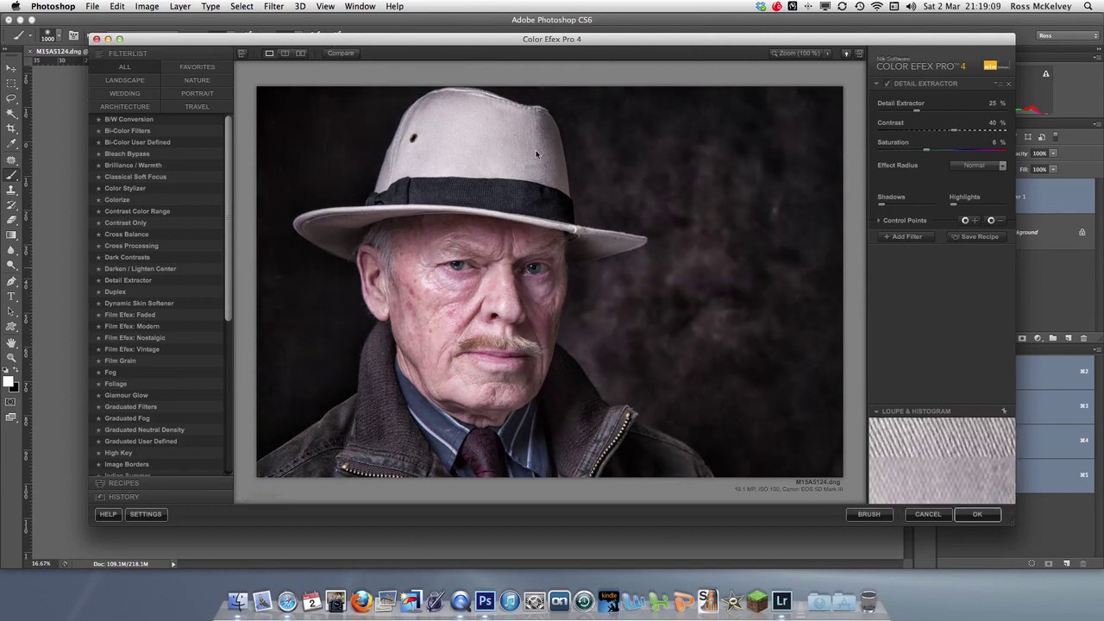
left_click(983, 516)
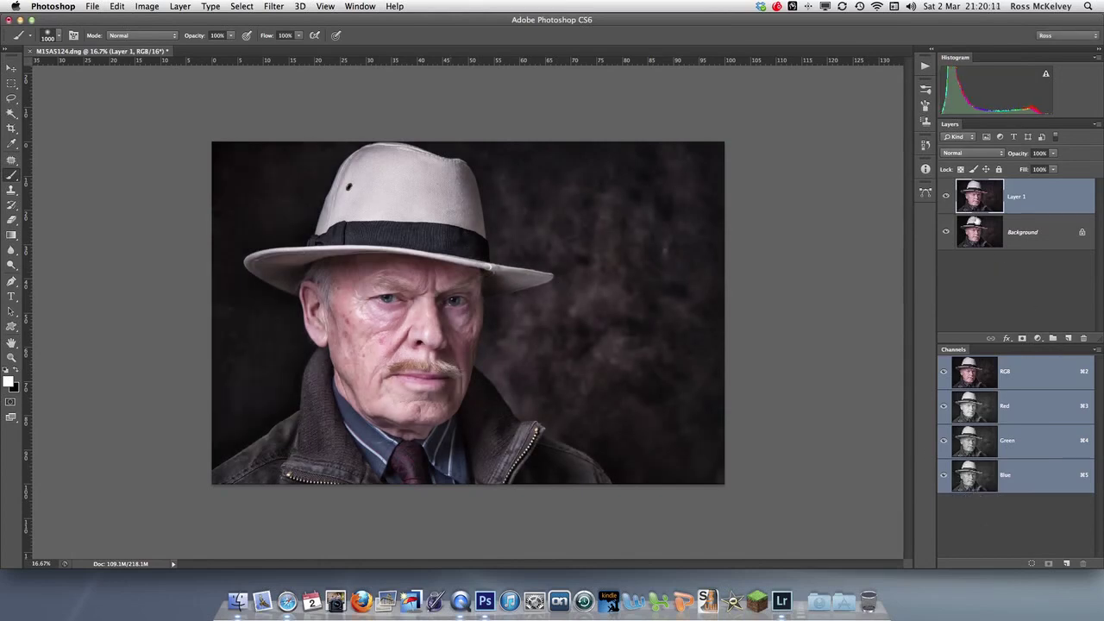
Examine the effect of the Detail Extractor by repeatedly hiding and showing Layer 1
left_click(947, 197)
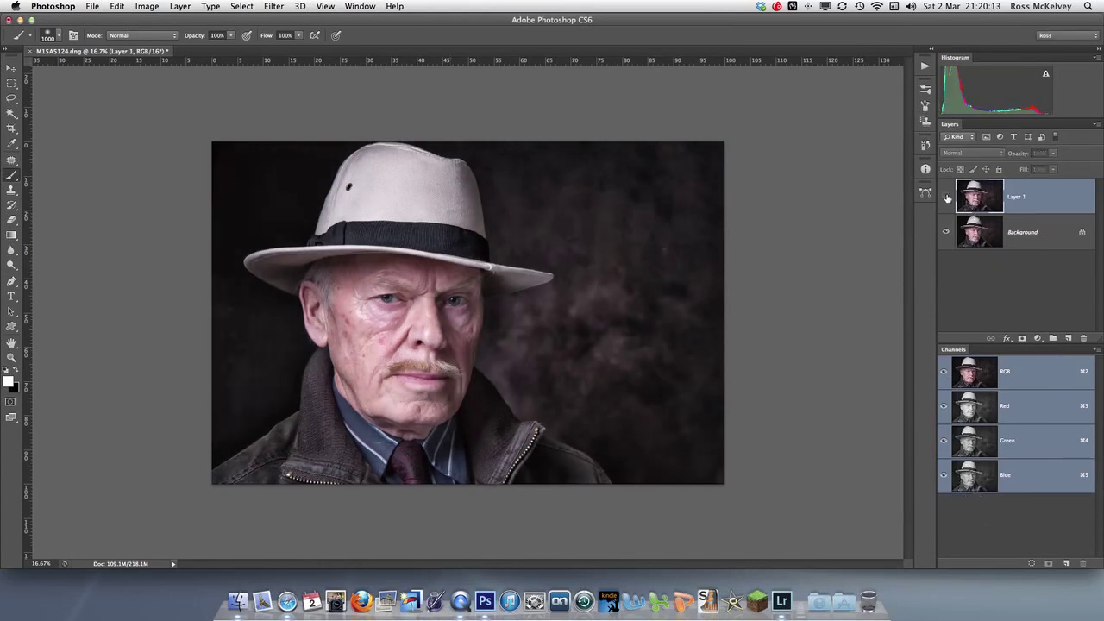
left_click(946, 197)
left_click(947, 197)
left_click(946, 197)
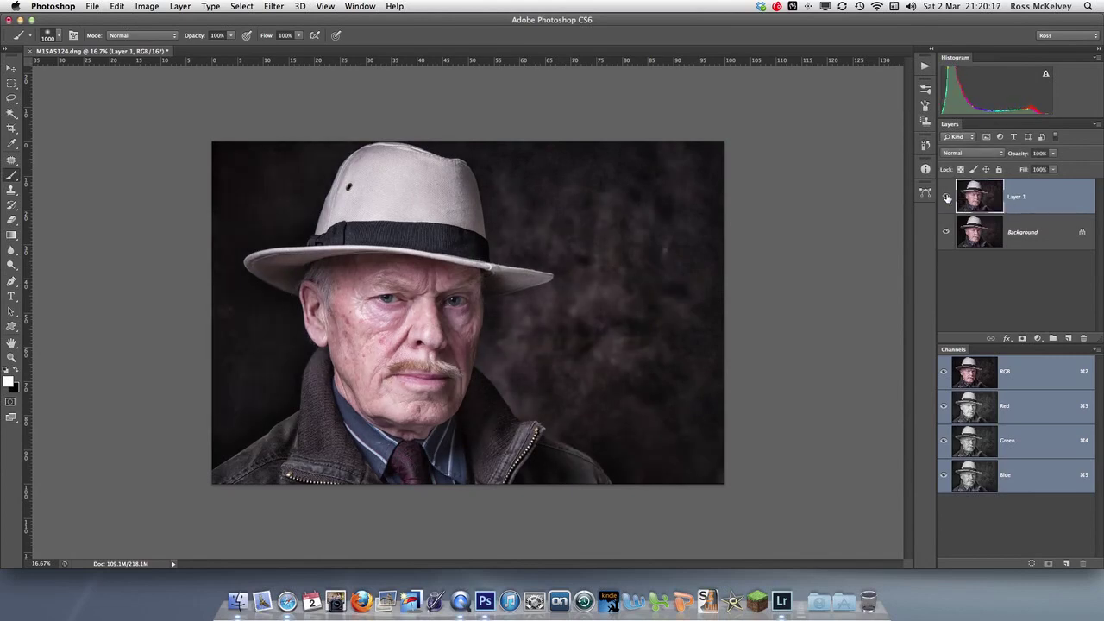
left_click(947, 197)
left_click(947, 196)
left_click(946, 197)
left_click(946, 197)
Add a black layer mask to Layer 1 and paint white over the face with a 600 px brush
left_click(1023, 338, "alt")
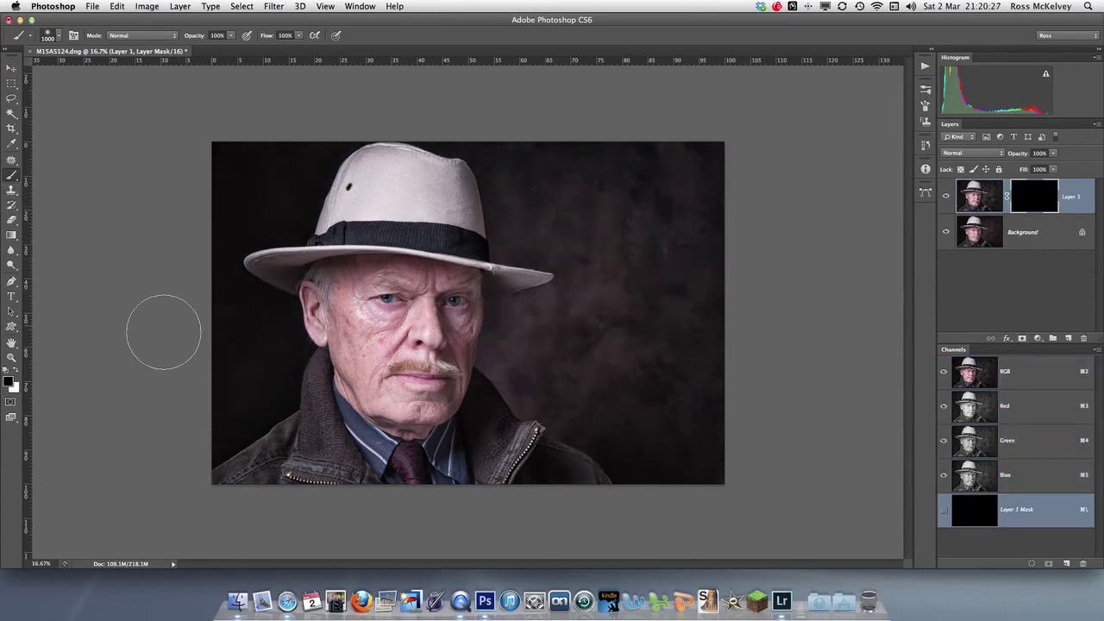
left_click(15, 369)
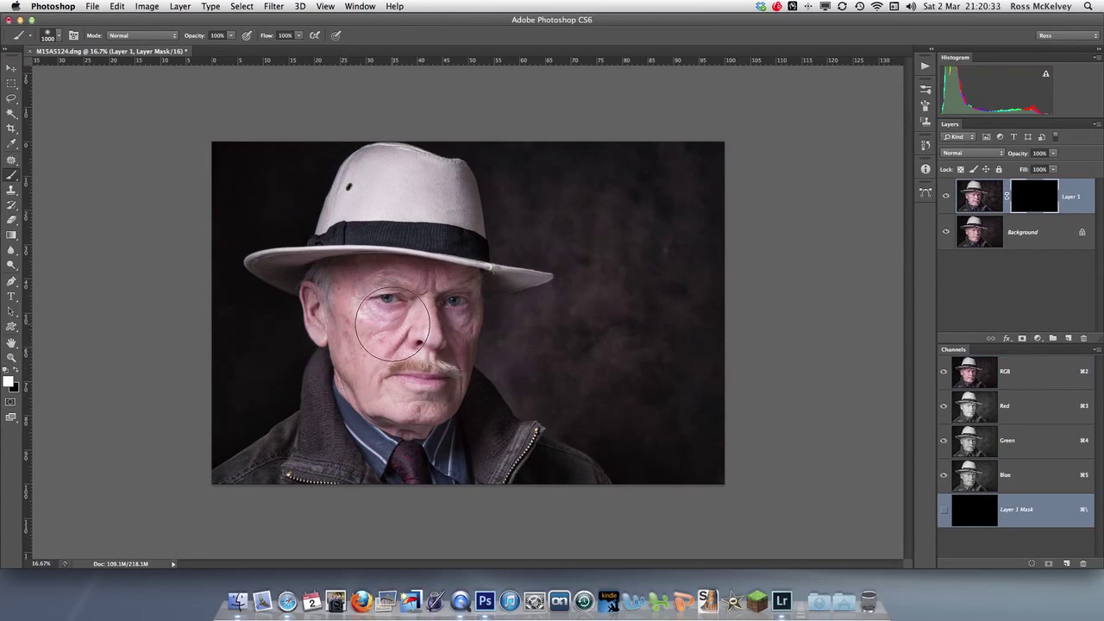
key("bracketleft")
key("bracketleft")
key("bracketleft")
key("bracketleft")
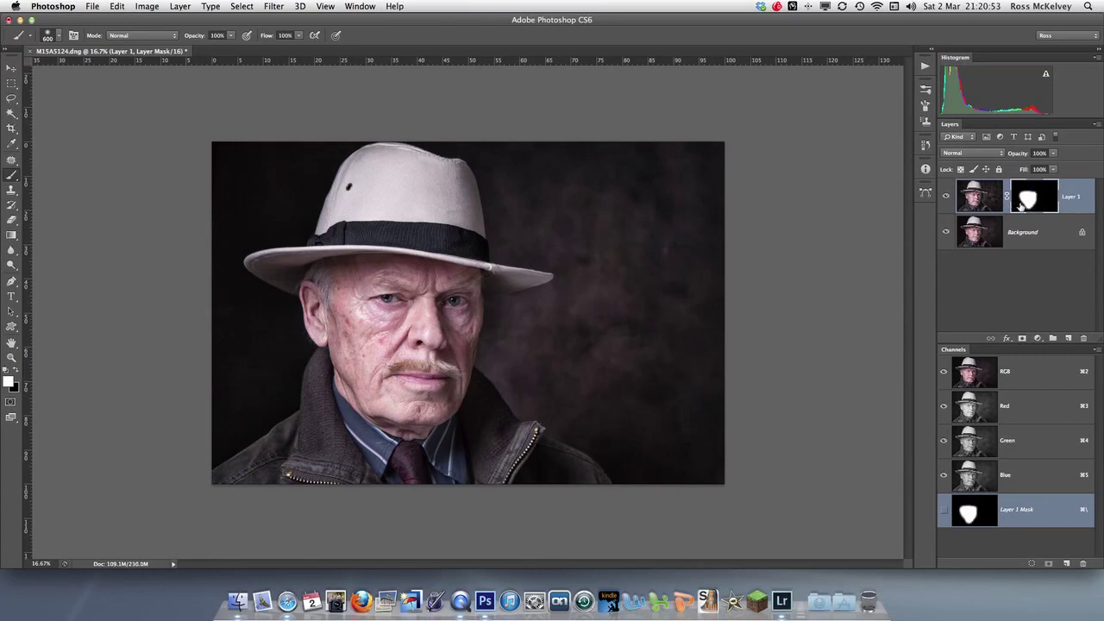
Paint white on the mask over the backdrop beside the man, using a 1400 px brush at 33% opacity
key("1")
key("bracketright")
key("bracketright")
key("bracketright")
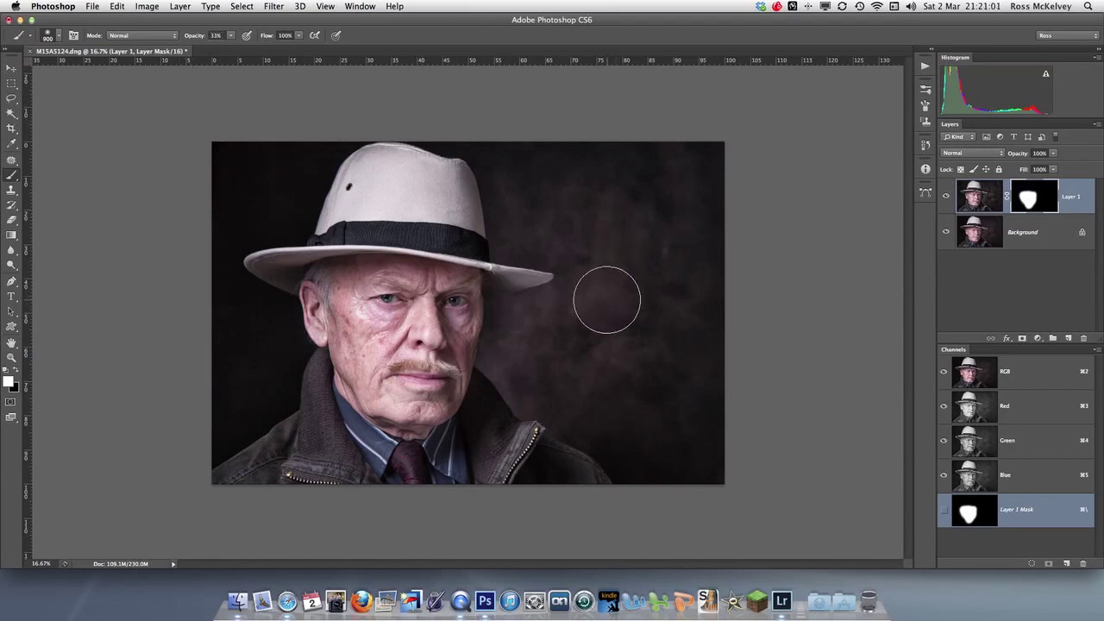
key("bracketright")
key("bracketright")
key("bracketright")
key("bracketright")
key("bracketright")
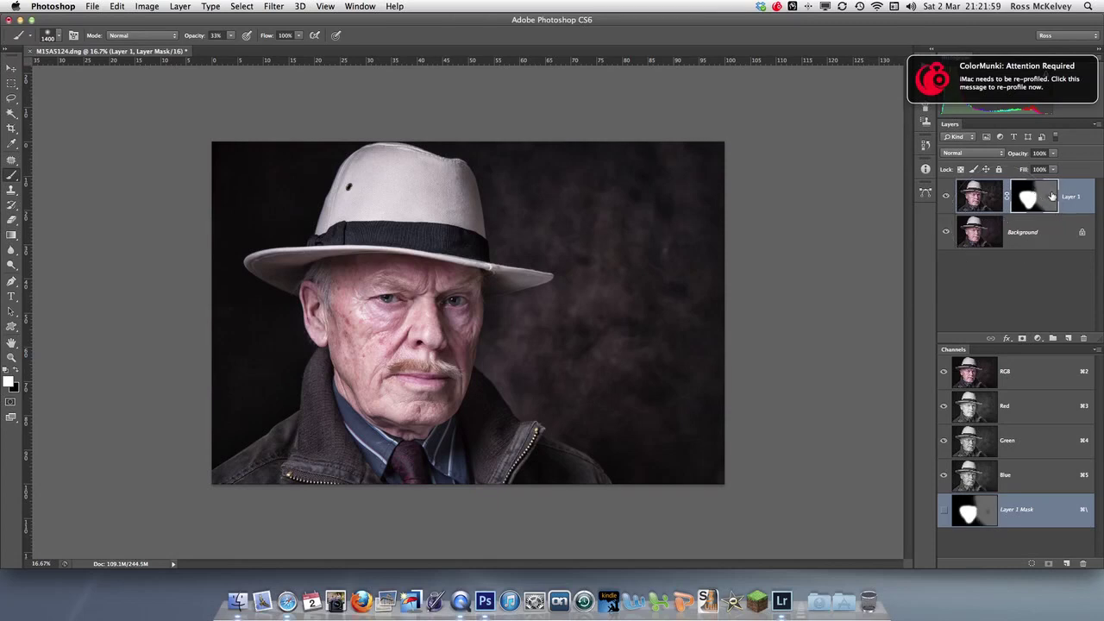
Compare the image with and without the masked Detail Extractor layer, and flatten it into the Background
left_click(946, 197)
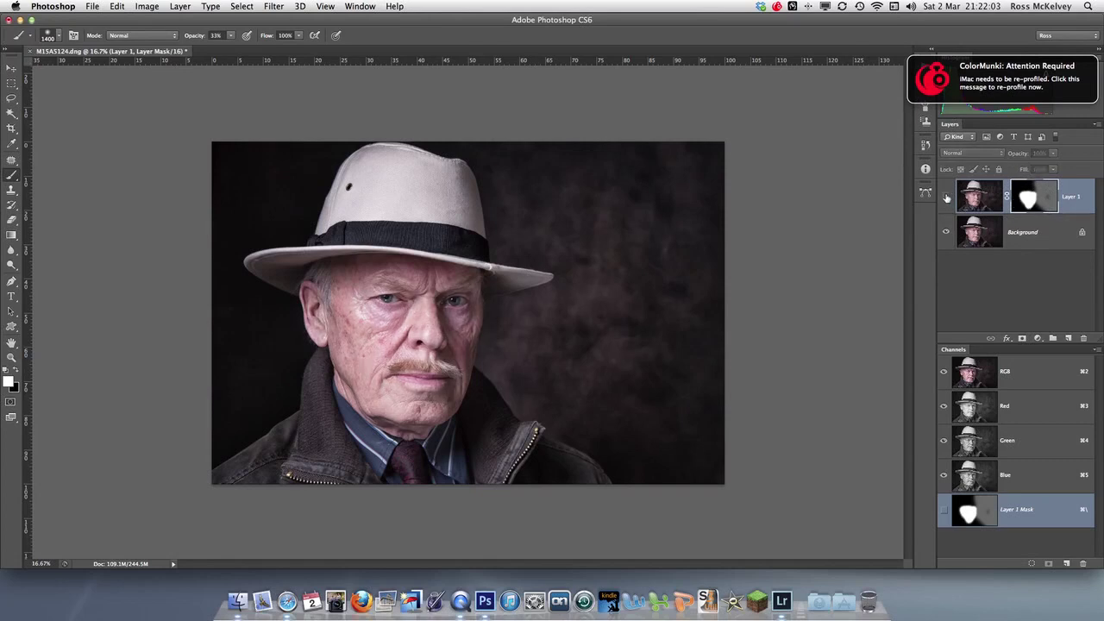
left_click(946, 197)
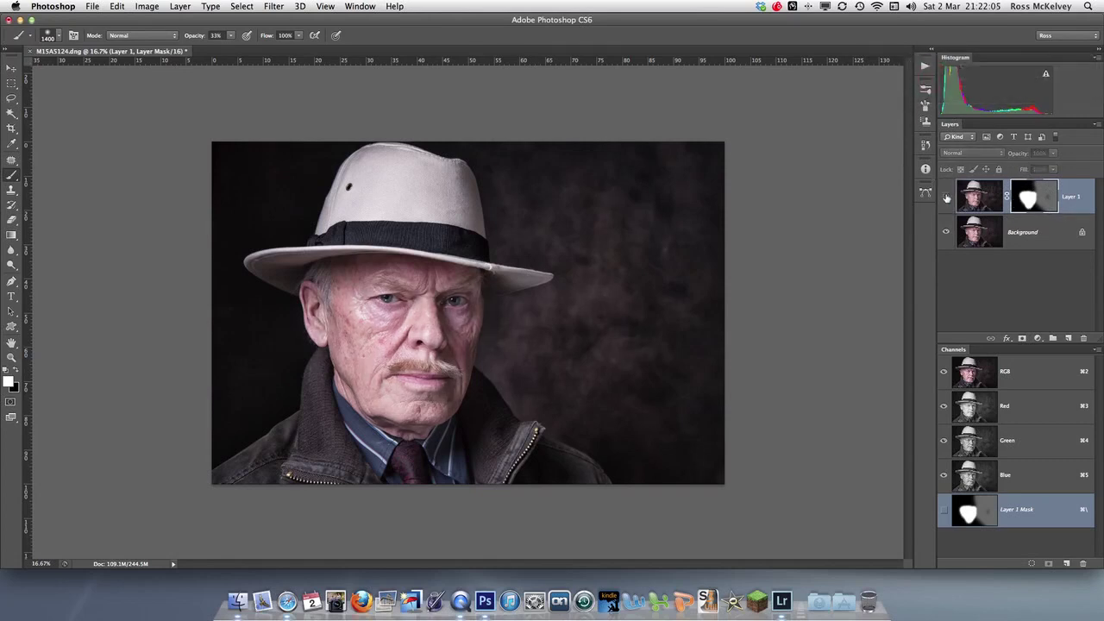
left_click(1096, 124)
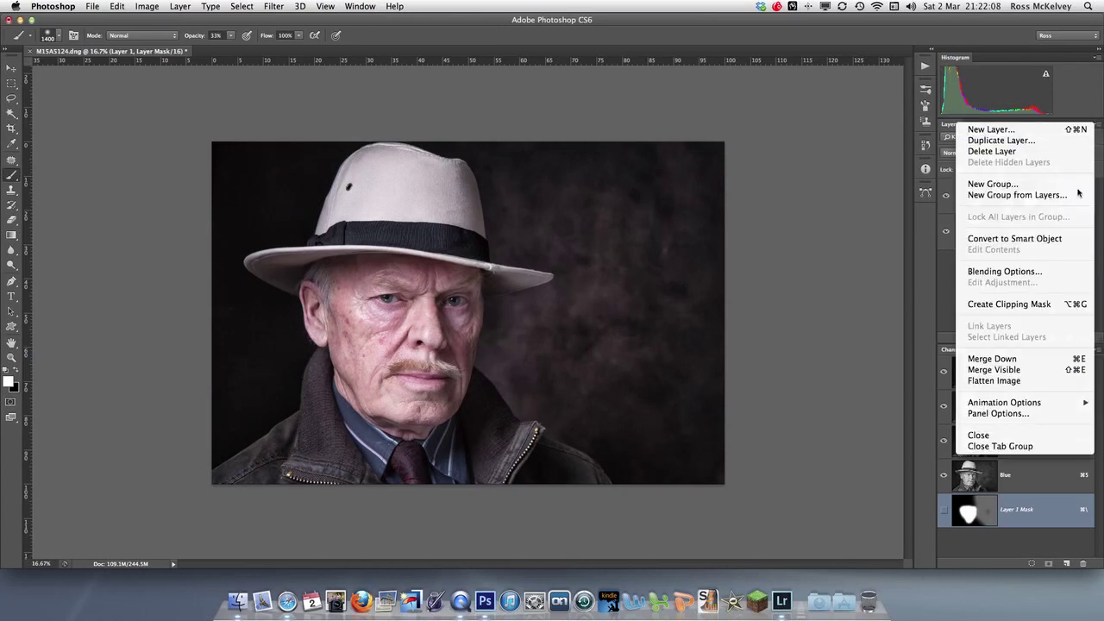
left_click(1043, 381)
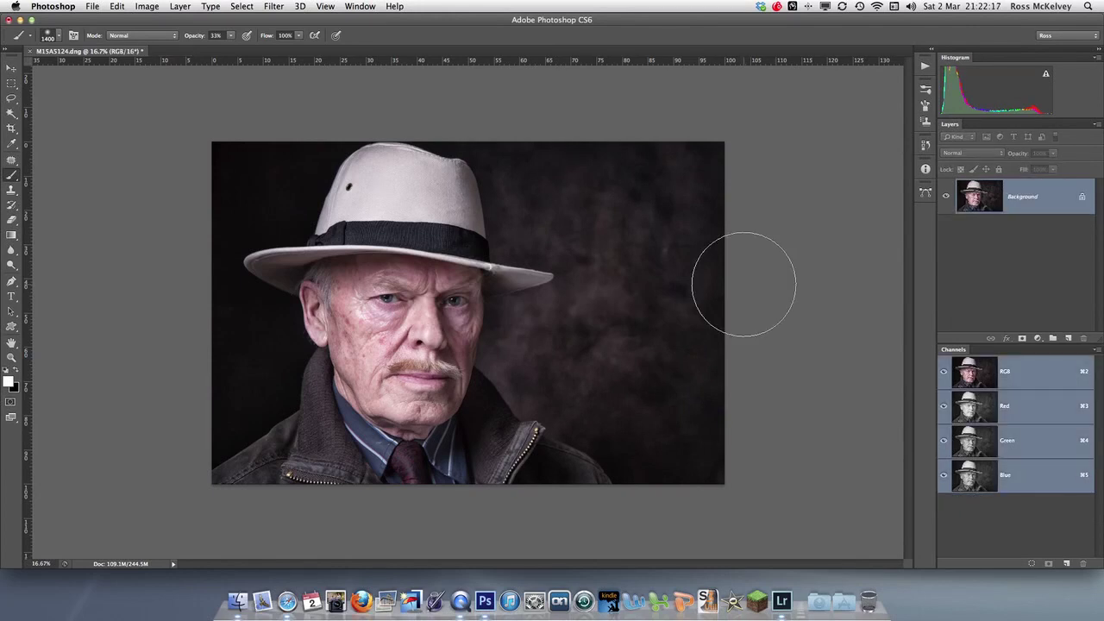
Duplicate the flattened Background layer and choose the Tonal Contrast filter for it in Color Efex Pro 4
key("super+j")
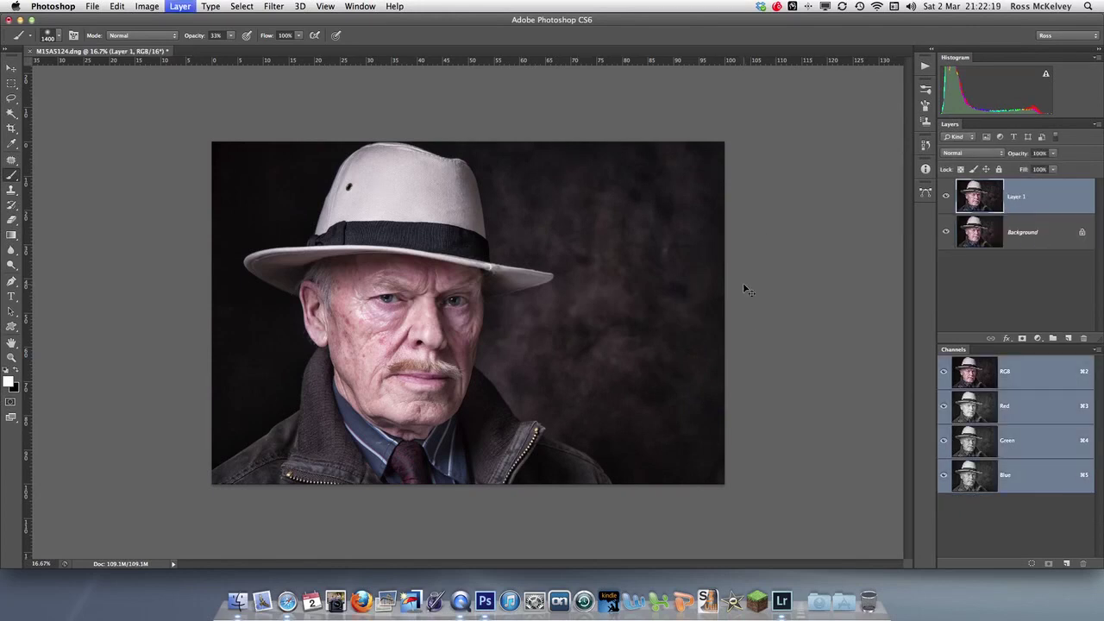
left_click(264, 6)
mouse_move(390, 273)
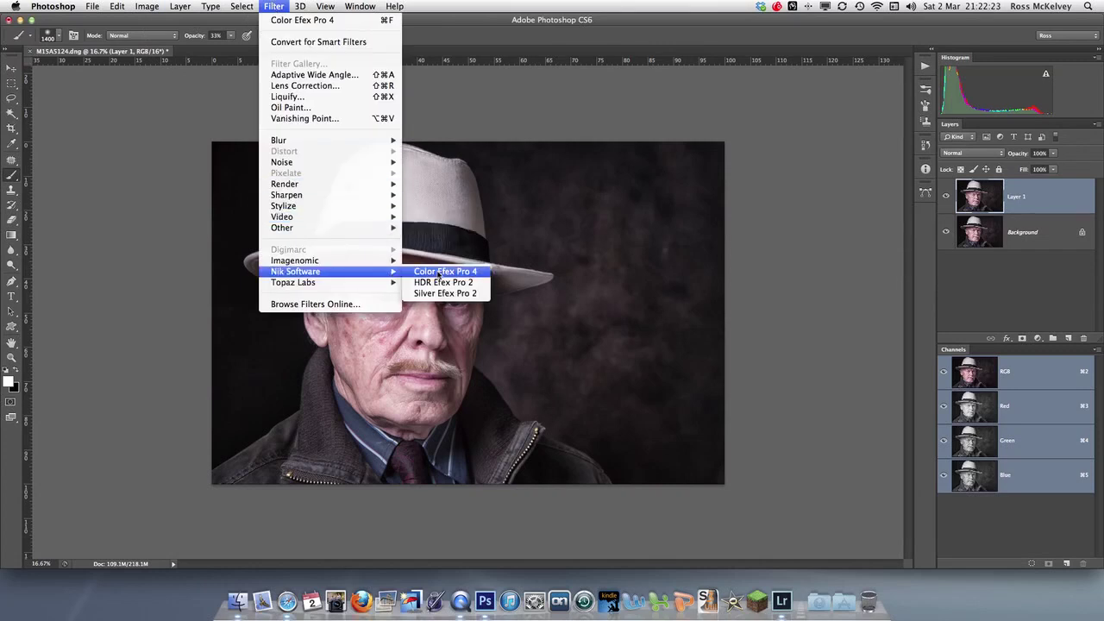
left_click(440, 273)
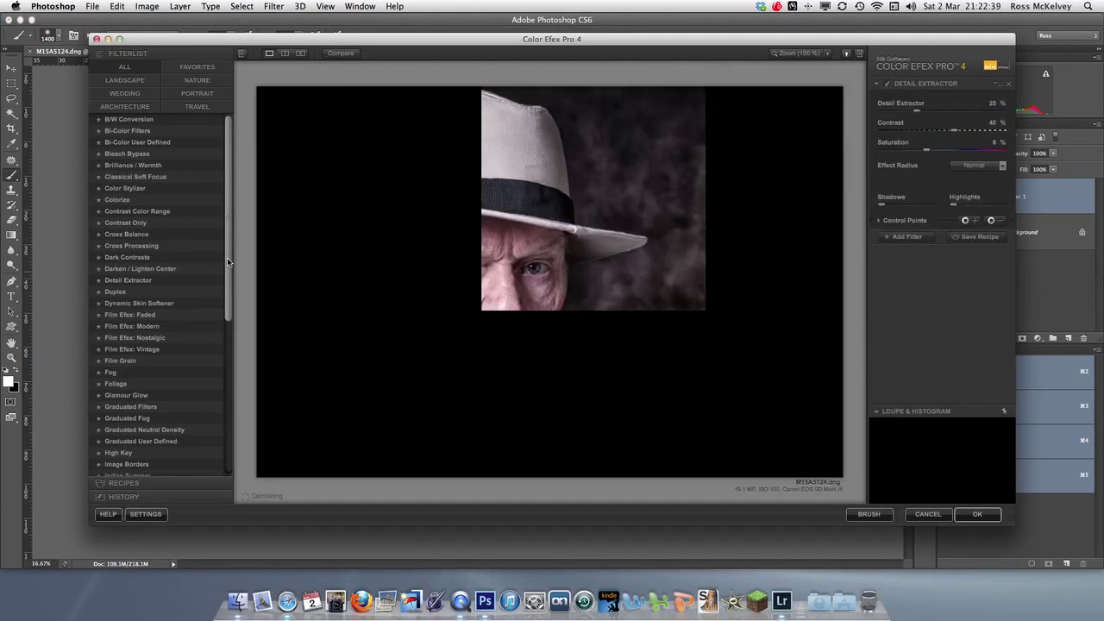
left_click_drag(229, 261, 225, 422)
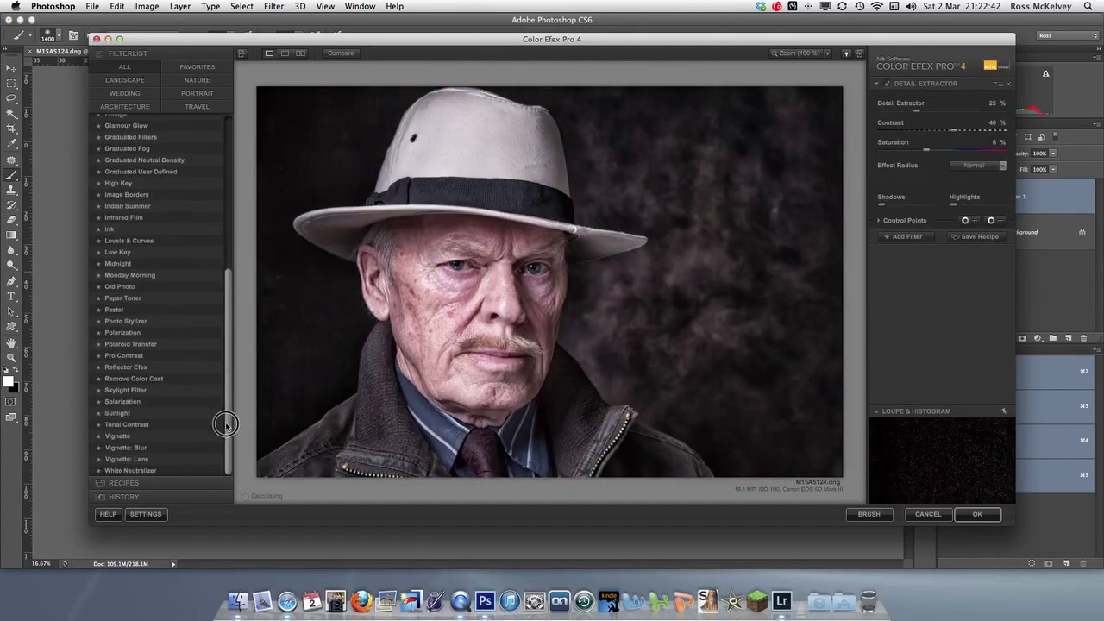
left_click(135, 426)
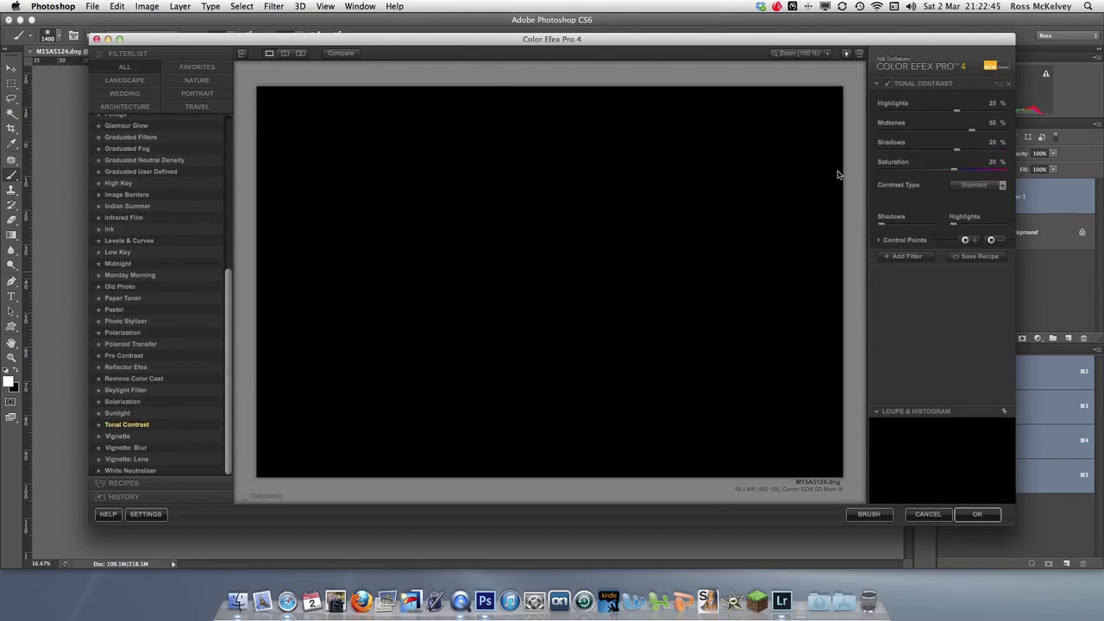
Set the Tonal Contrast saturation to 0 %, compare the preview with the original, and apply the filter to Layer 1
left_click_drag(949, 173, 944, 174)
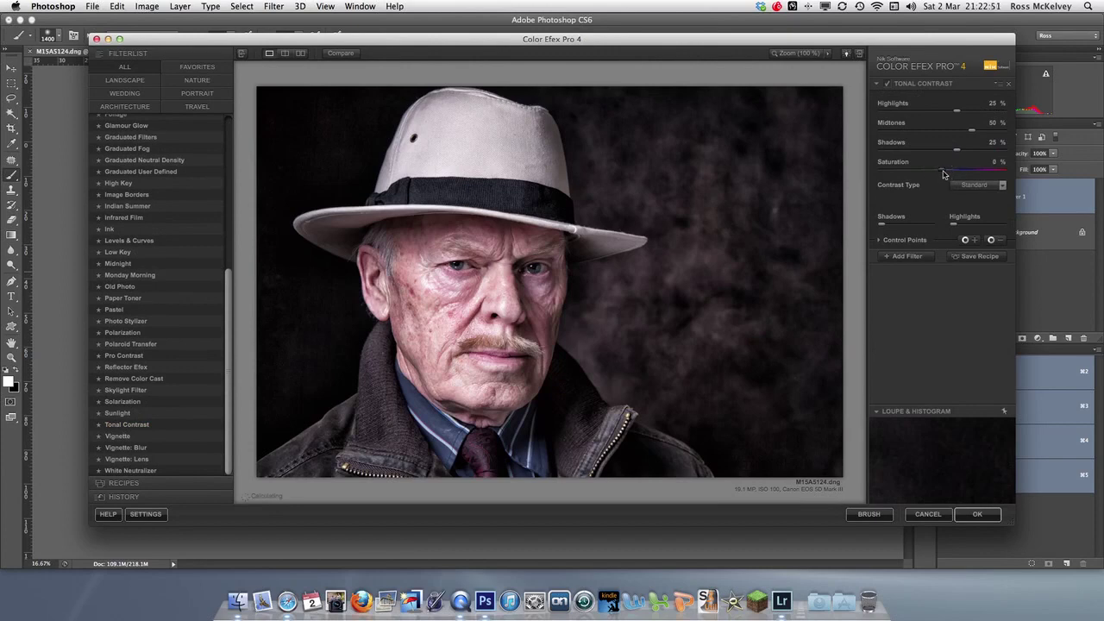
left_click(344, 53)
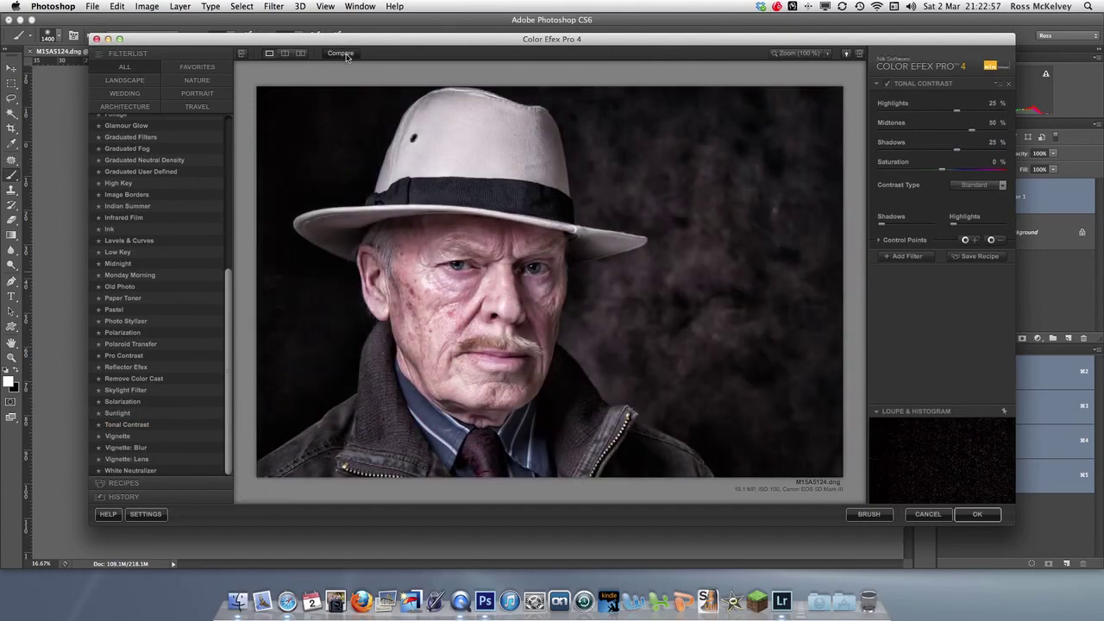
left_click(979, 514)
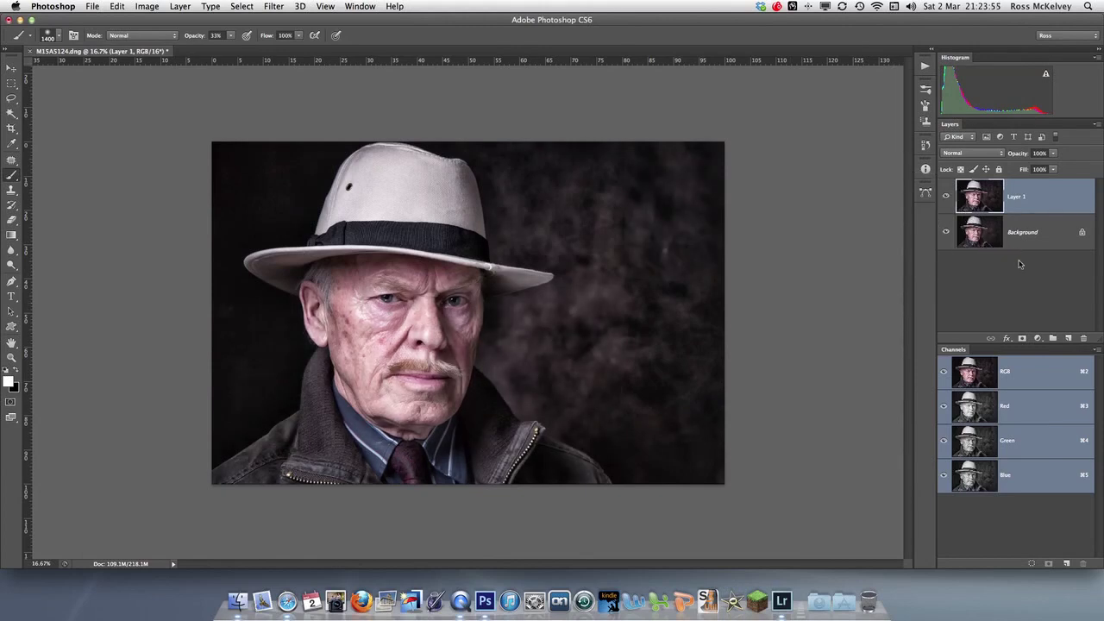
Add a black layer mask to Layer 1 and paint white over the face with a 500 px brush at 100% opacity
left_click(1022, 338, "alt")
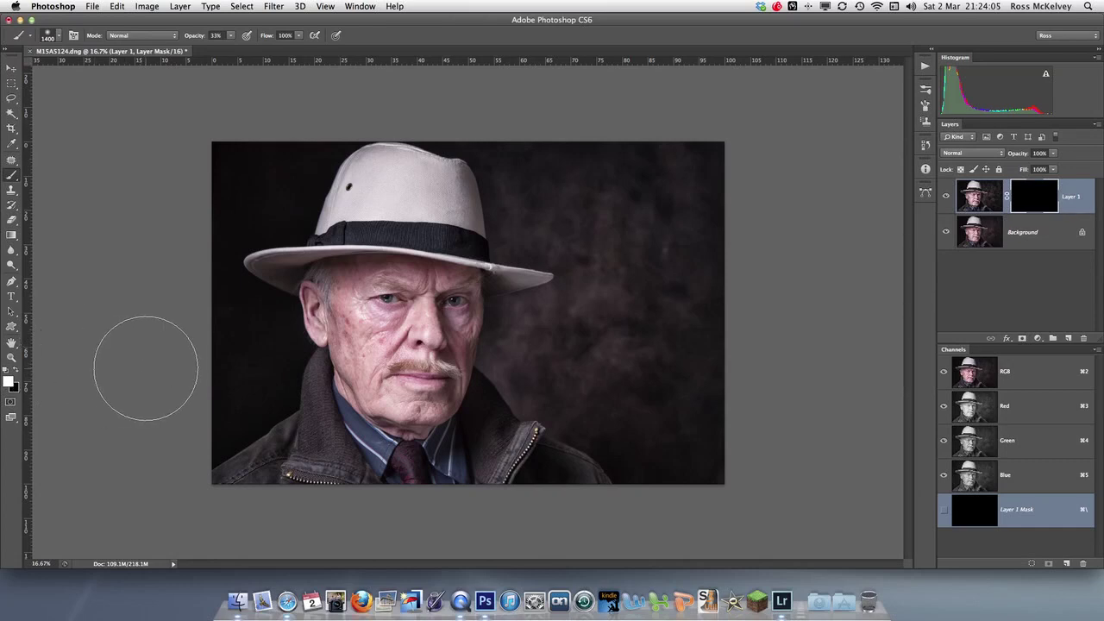
key("0")
key("bracketleft")
key("bracketleft")
key("bracketleft")
key("bracketleft")
key("bracketleft")
key("bracketleft")
key("bracketleft")
key("bracketleft")
key("bracketleft")
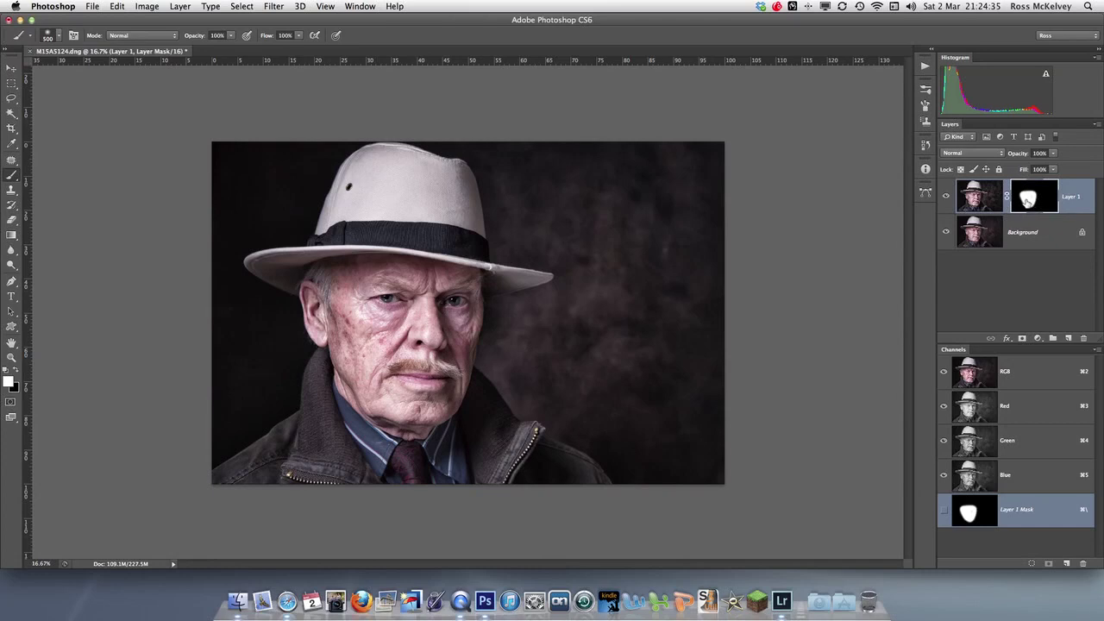
Compare the face with and without the masked Tonal Contrast layer, and flatten the image
left_click(947, 197)
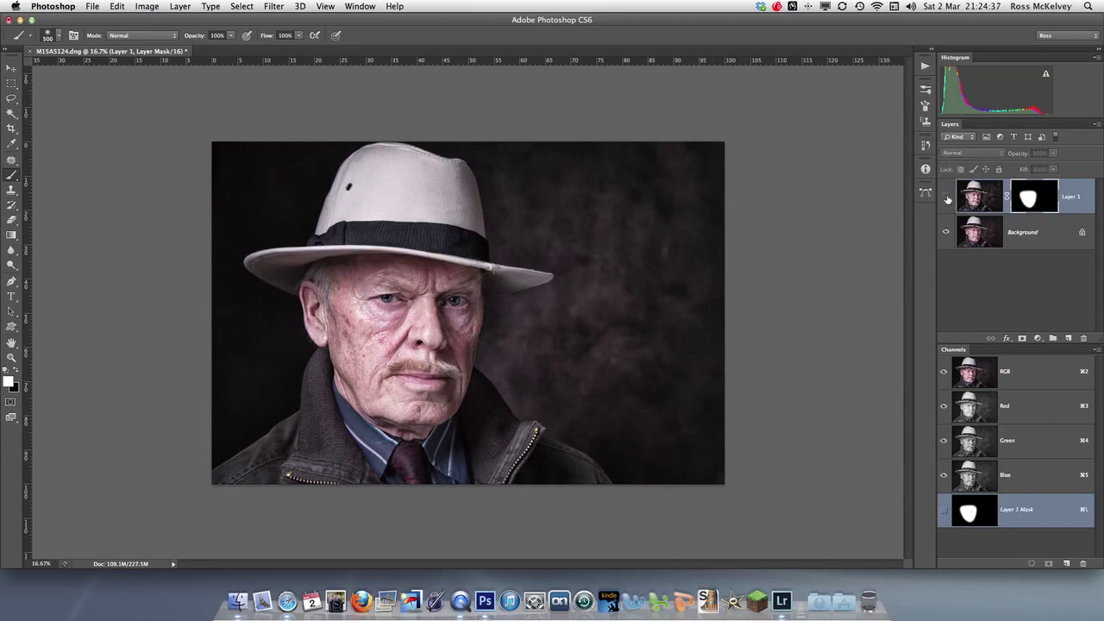
left_click(947, 196)
left_click(947, 197)
left_click(946, 196)
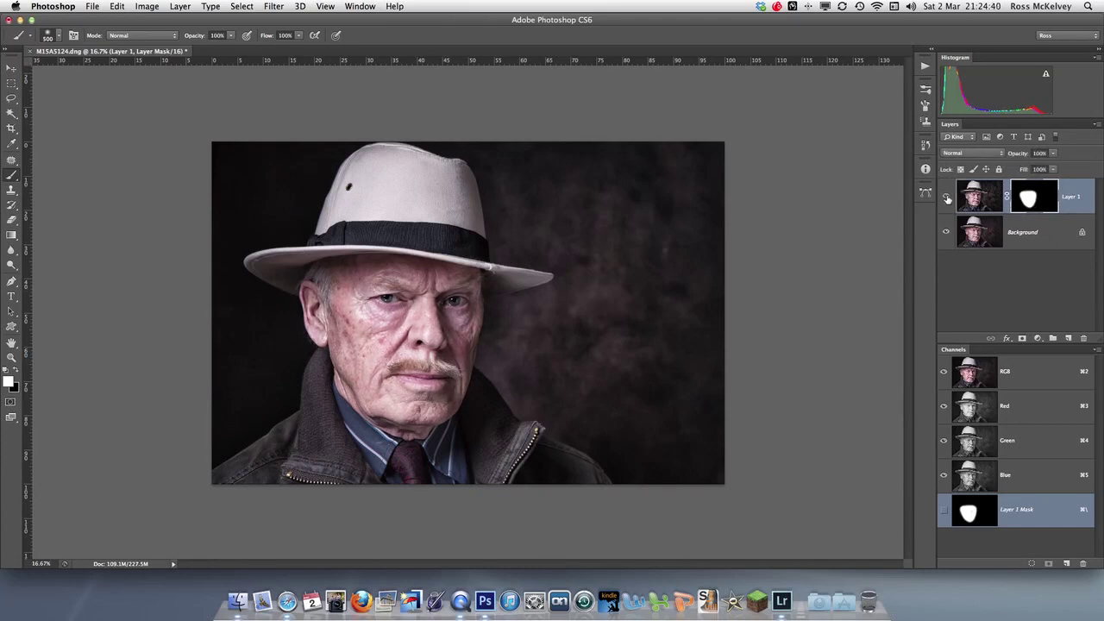
left_click(1097, 125)
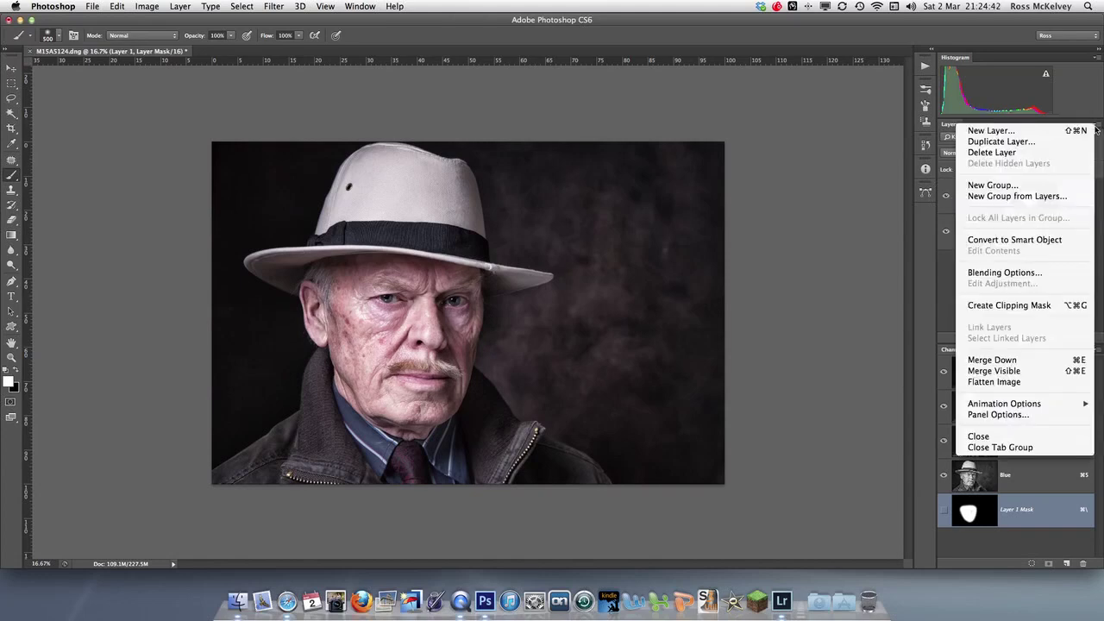
left_click(1040, 381)
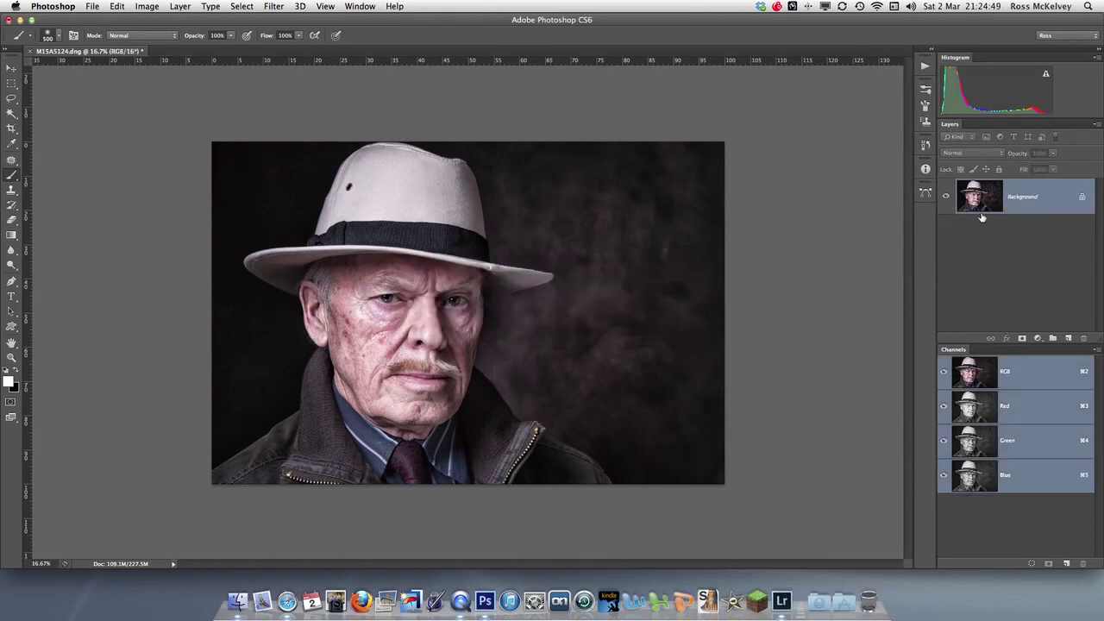
Duplicate the flattened Background layer and open a Curves adjustment for the copy, clear of the face
key("super+j")
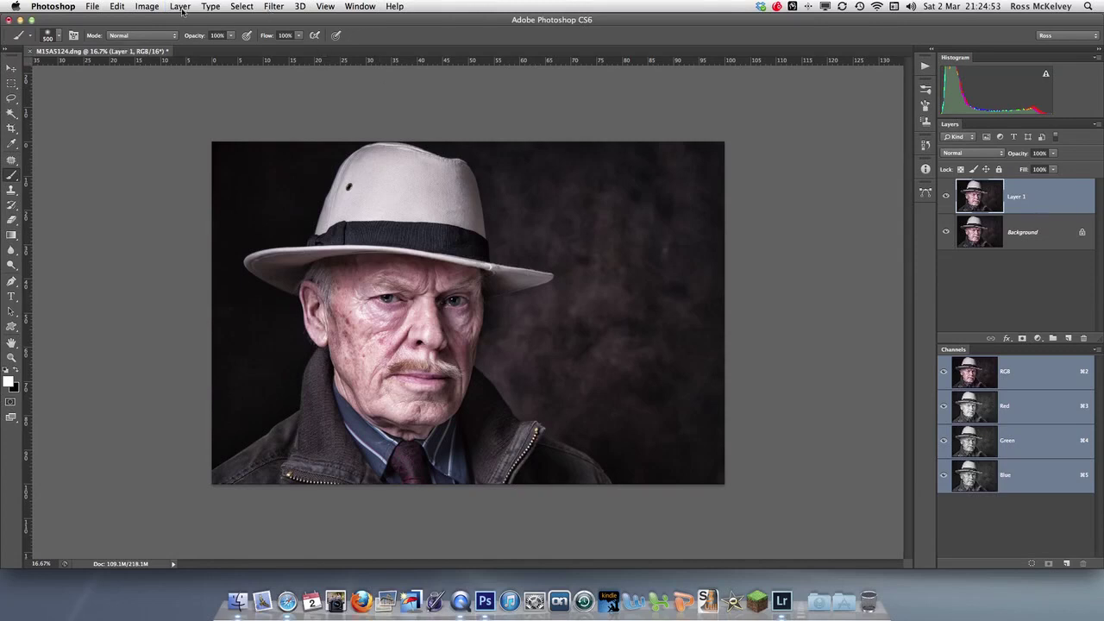
left_click(138, 7)
mouse_move(181, 42)
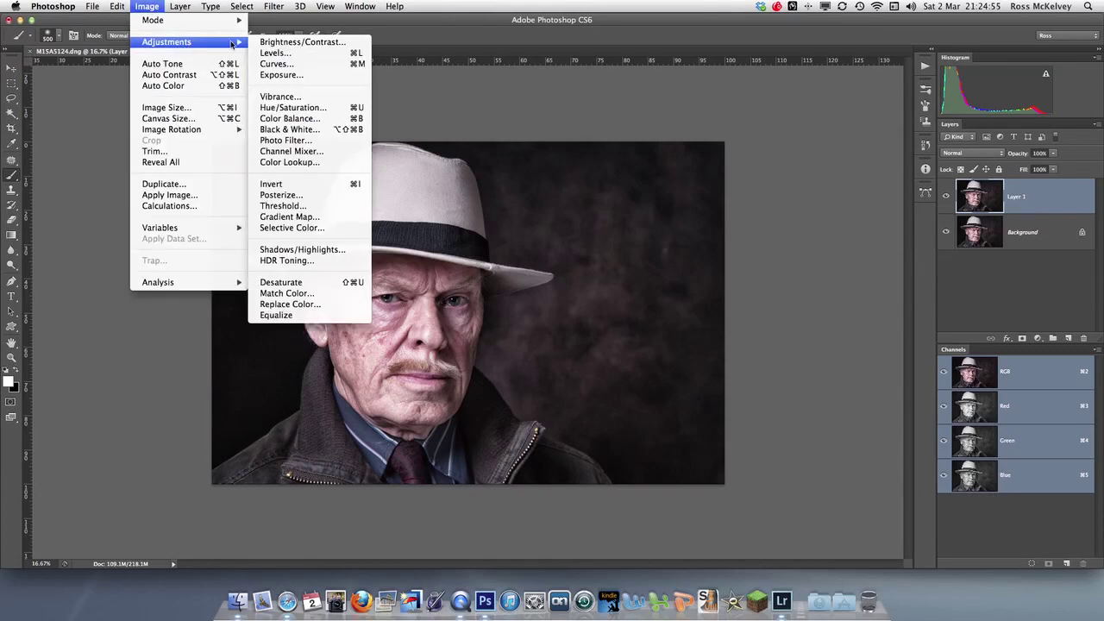
left_click(290, 65)
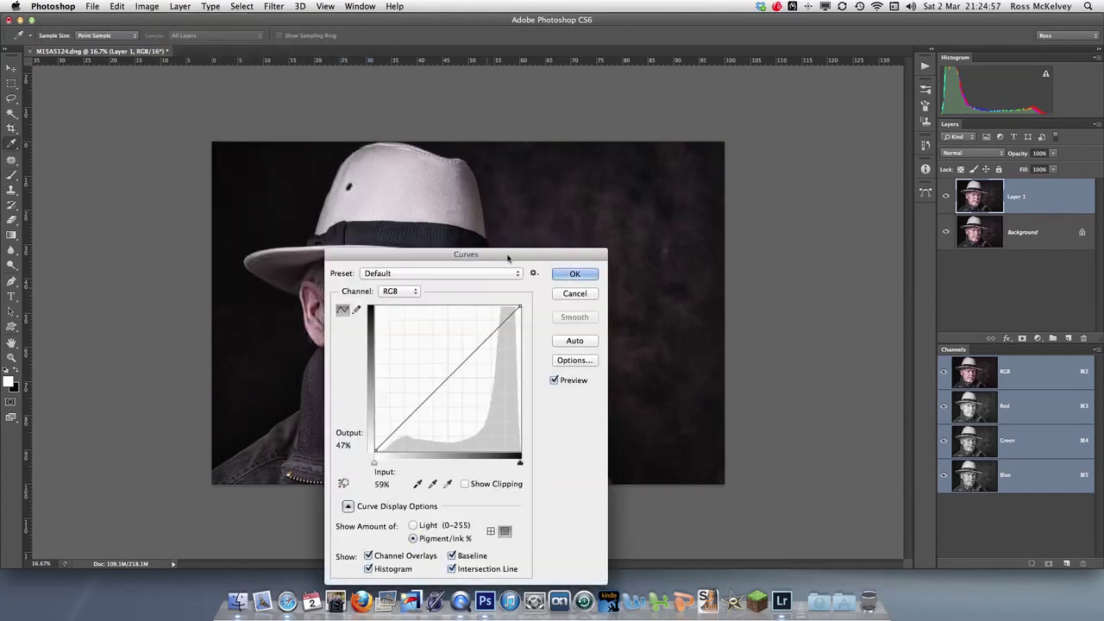
left_click_drag(512, 255, 771, 123)
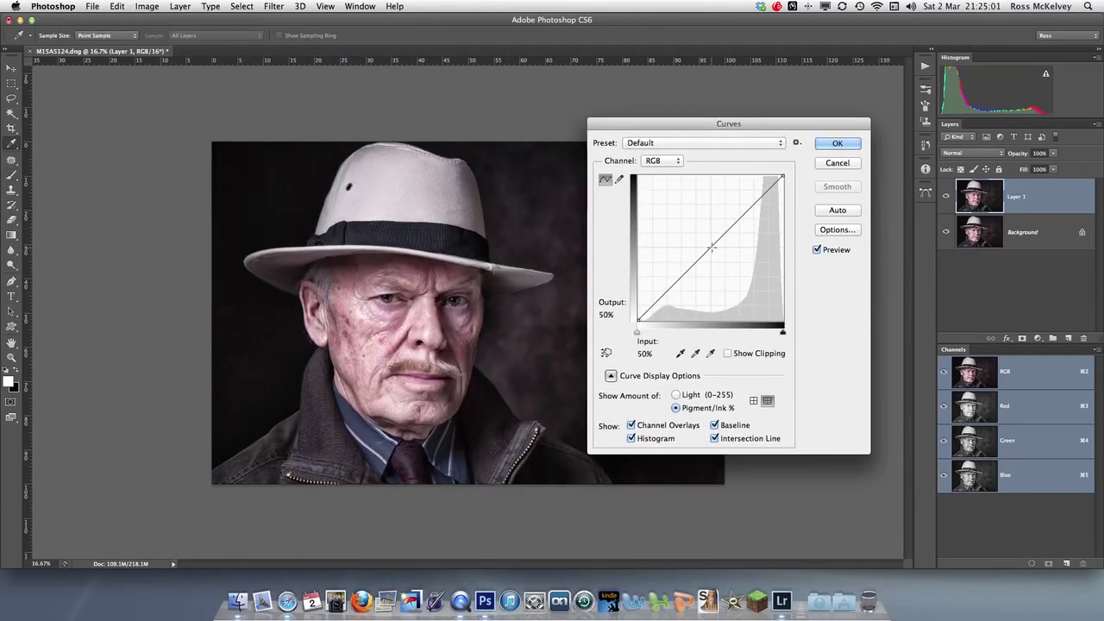
Brighten the duplicate layer with a midtone curve point at input 51 and output 36, and apply the curve
left_click(712, 249)
left_click(622, 316)
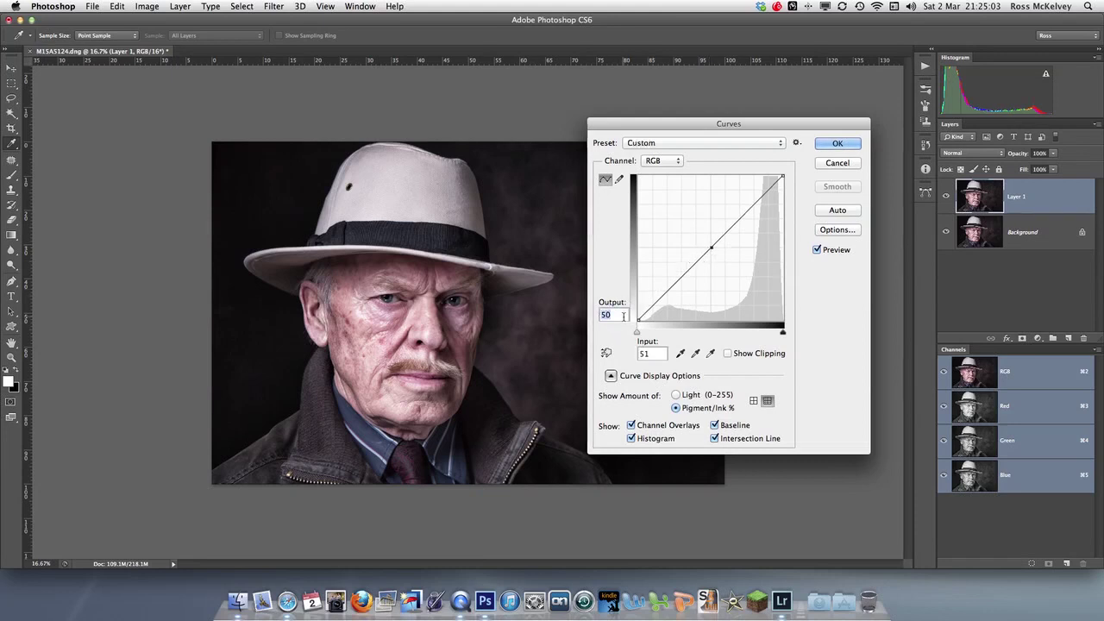
key("shift+Down")
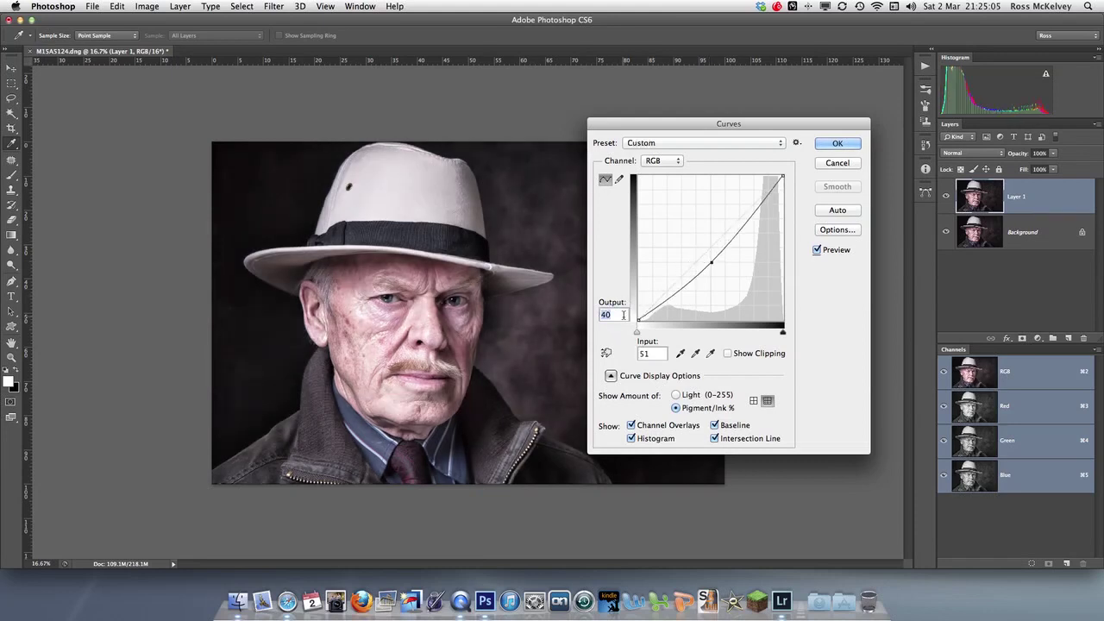
key("Down")
key("Down")
key("Down")
key("Down")
key("Down")
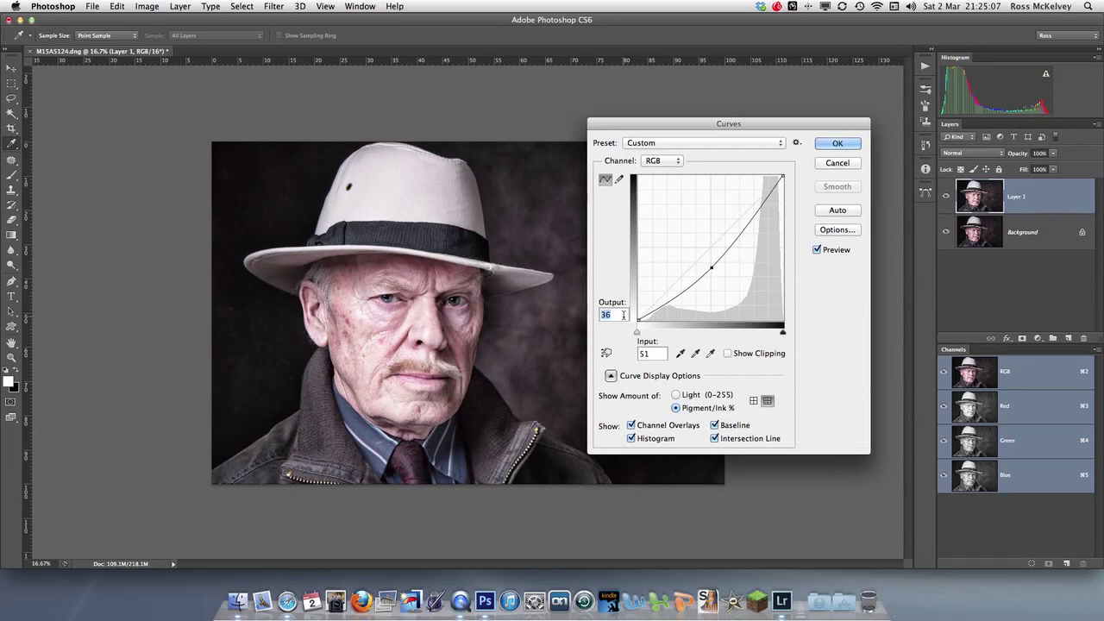
left_click(848, 149)
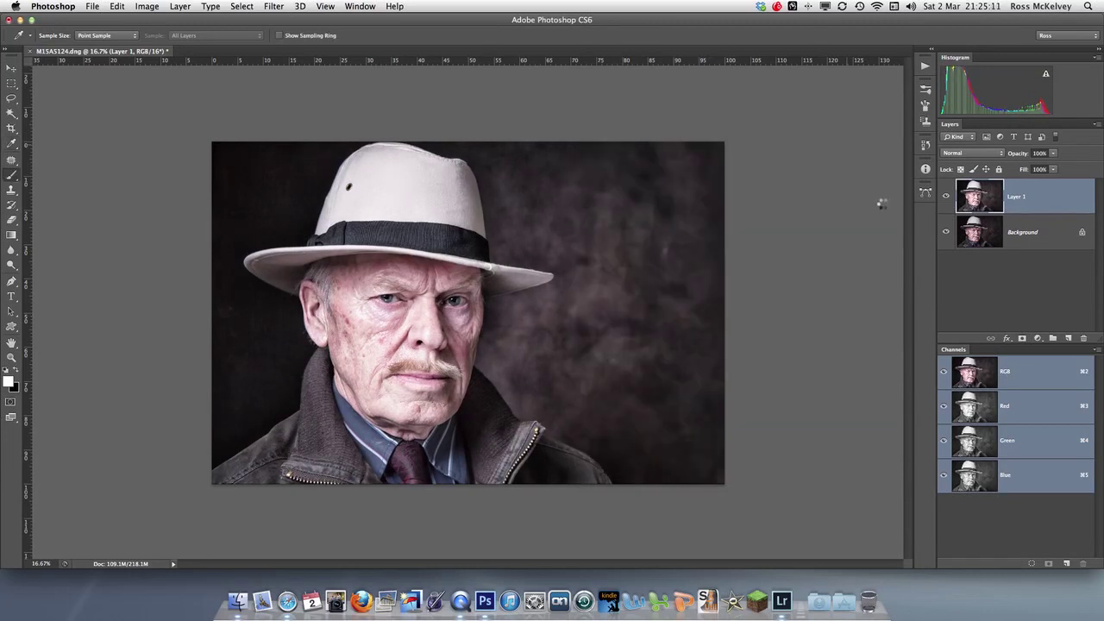
Add a black layer mask to the brightened layer and paint white over both eyes with a 35 px brush
key("b")
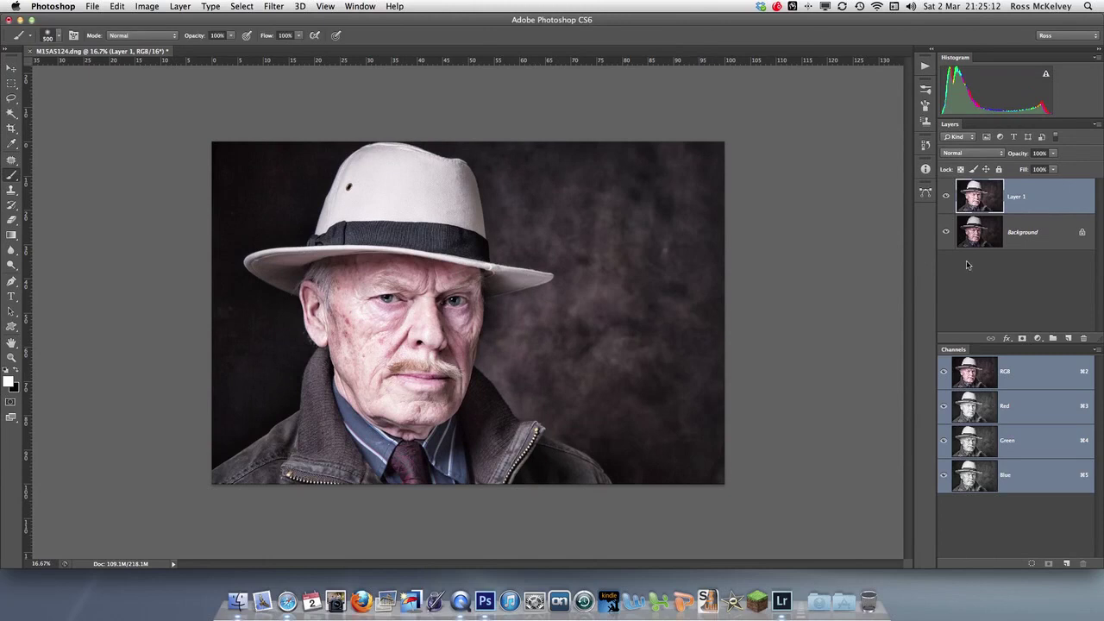
left_click(1024, 338, "alt")
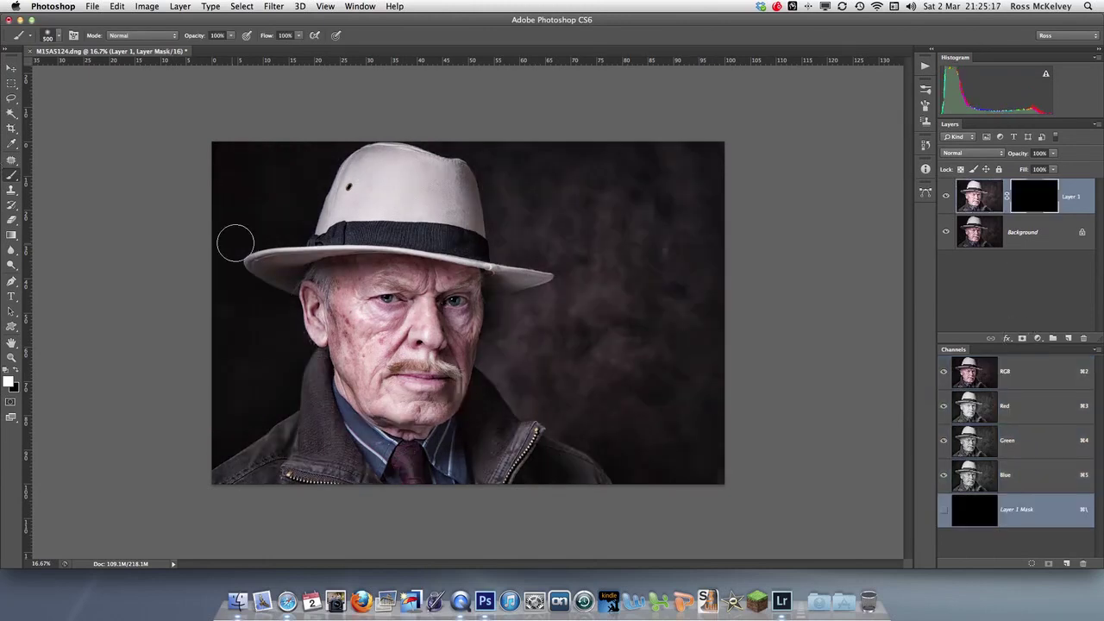
double_click(11, 359)
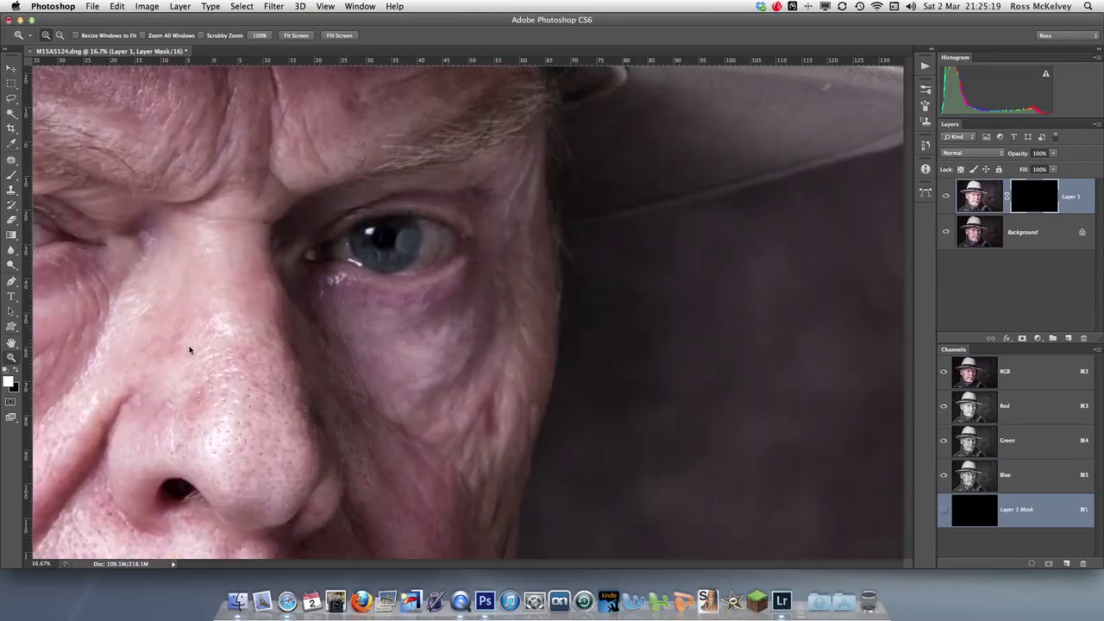
scroll(189, 347, "left", 10)
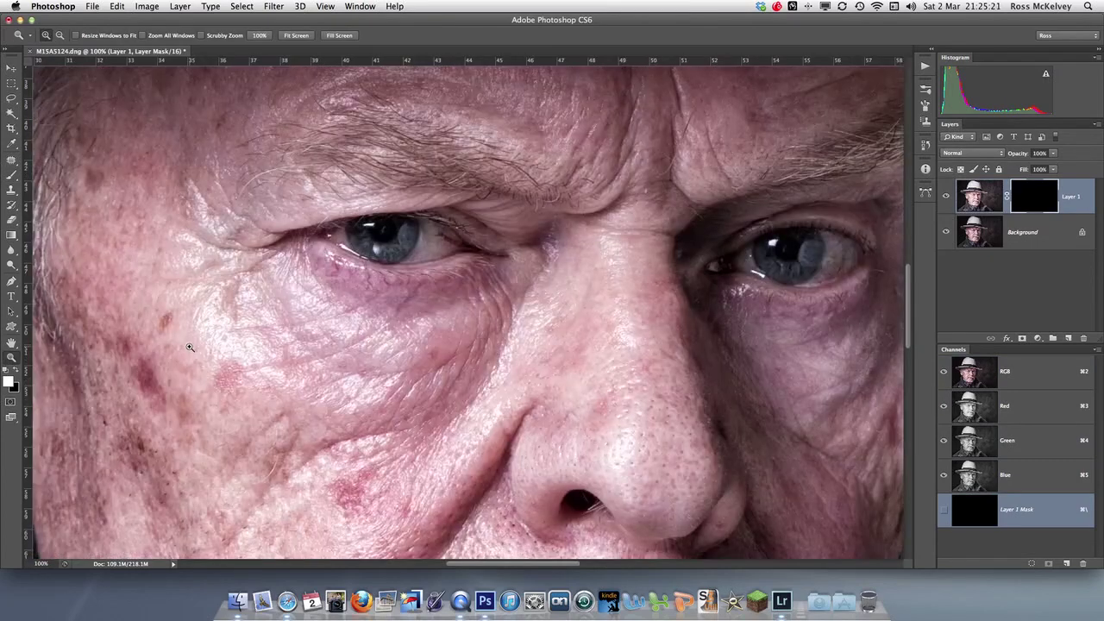
scroll(190, 347, "right", 10)
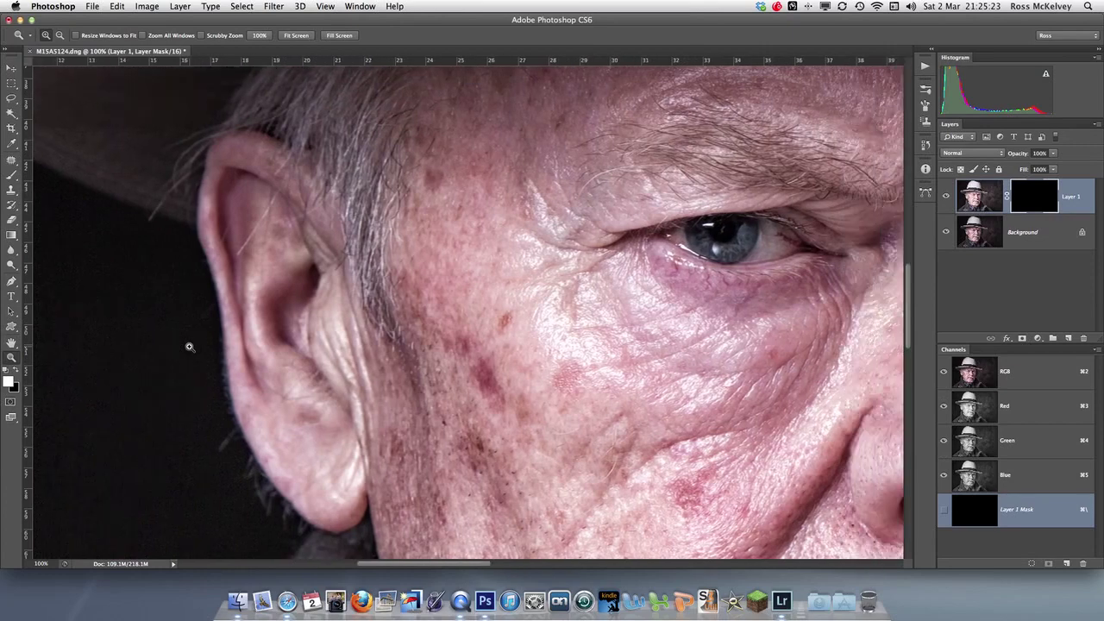
scroll(190, 347, "right", 5)
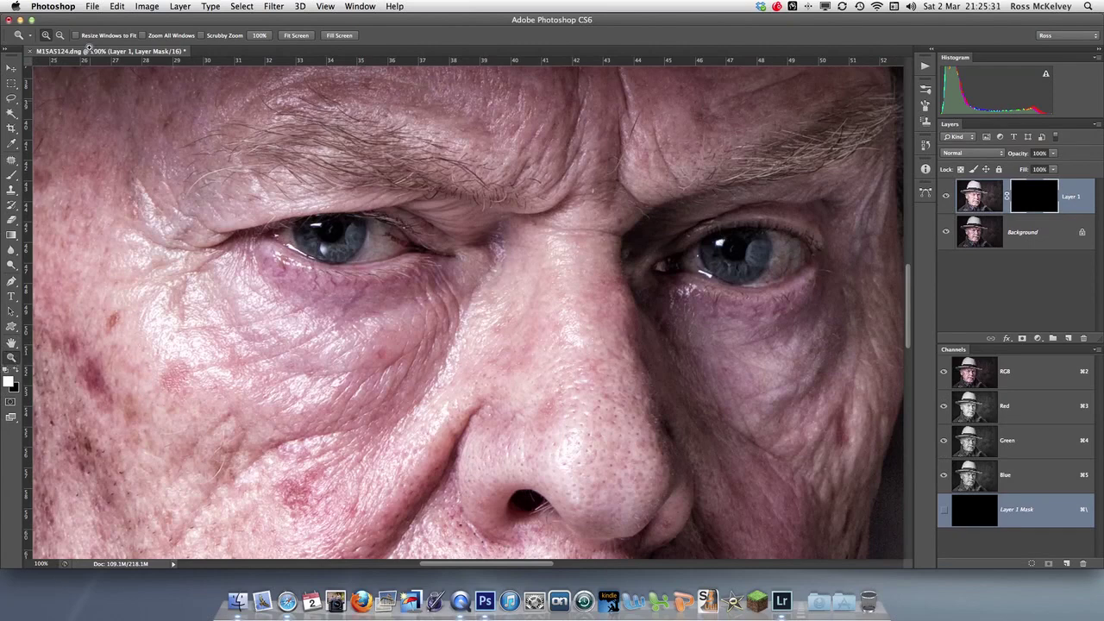
left_click(11, 175)
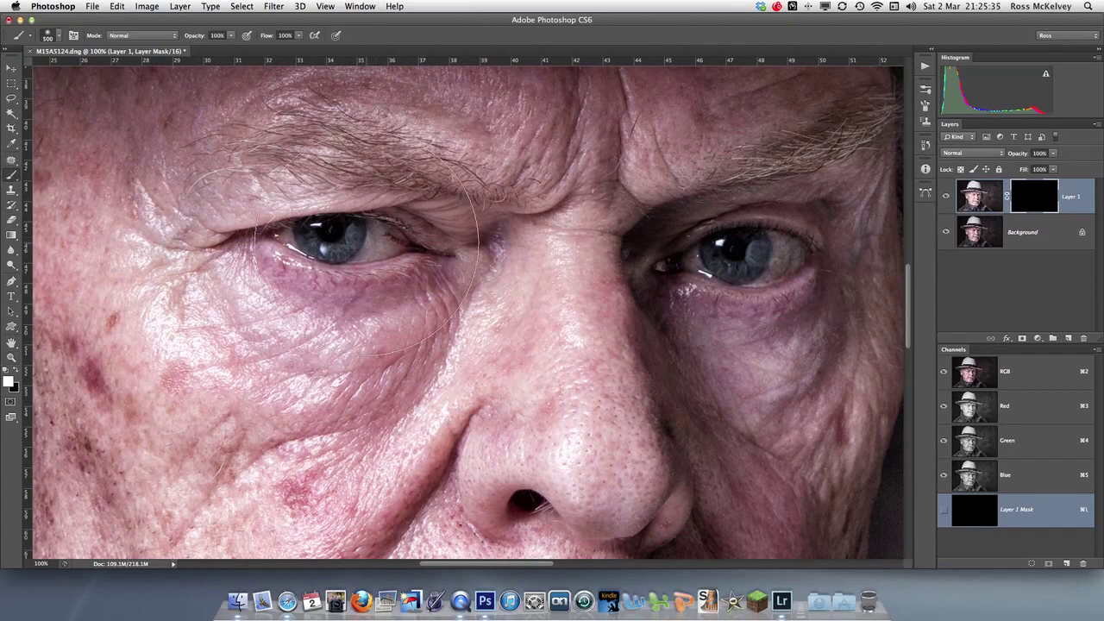
key("bracketleft")
key("bracketleft")
key("bracketleft")
key("bracketleft")
key("bracketleft")
key("bracketleft")
key("bracketleft")
key("bracketleft")
key("bracketleft")
key("bracketleft")
key("bracketleft")
key("bracketleft")
key("bracketleft")
key("bracketleft")
key("bracketright")
key("bracketright")
key("bracketright")
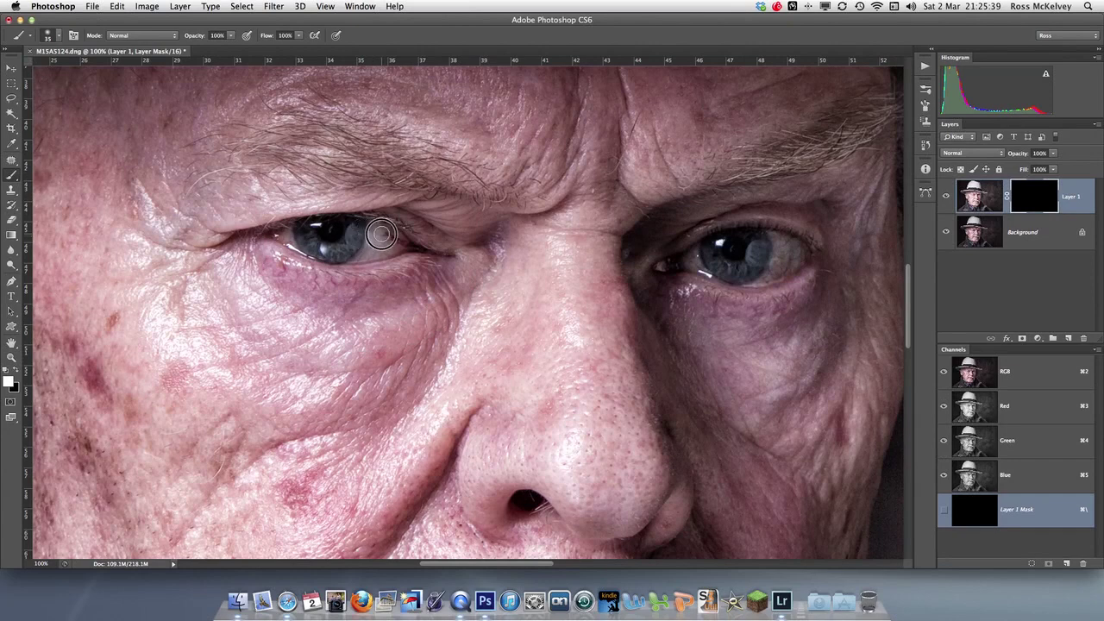
mouse_move(392, 242)
left_mouse_down()
mouse_move(303, 252)
mouse_move(286, 236)
mouse_move(359, 224)
mouse_move(402, 245)
mouse_move(289, 235)
mouse_move(349, 236)
left_mouse_up()
mouse_move(715, 246)
left_mouse_down()
mouse_move(687, 256)
mouse_move(759, 272)
mouse_move(745, 278)
mouse_move(798, 260)
mouse_move(782, 244)
mouse_move(786, 257)
mouse_move(758, 251)
mouse_move(771, 240)
mouse_move(695, 256)
mouse_move(754, 276)
mouse_move(801, 254)
mouse_move(748, 237)
mouse_move(703, 252)
left_mouse_up()
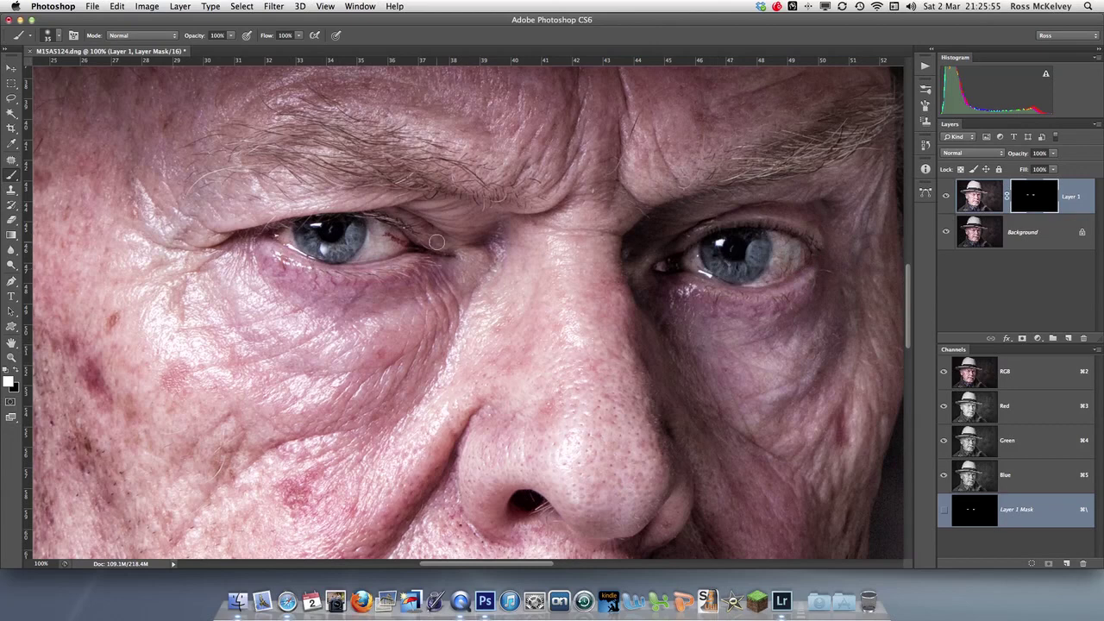
left_click_drag(377, 237, 316, 234)
Compare the eyes with and without the brightening layer, and flatten it into the Background
left_click(947, 197)
left_click(947, 197)
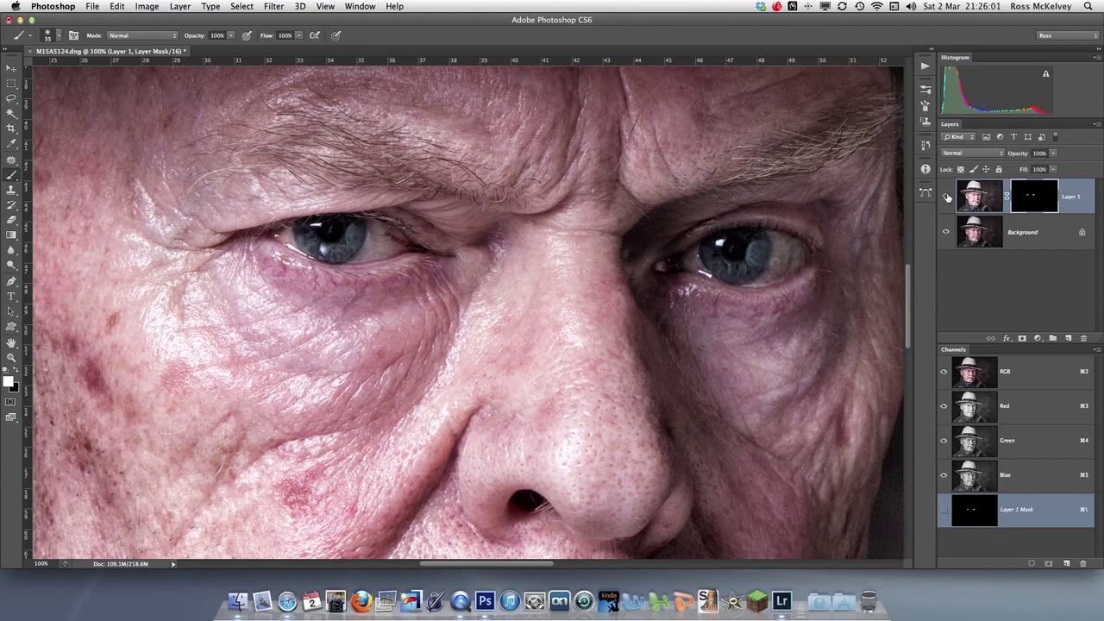
left_click(947, 197)
key("super+0")
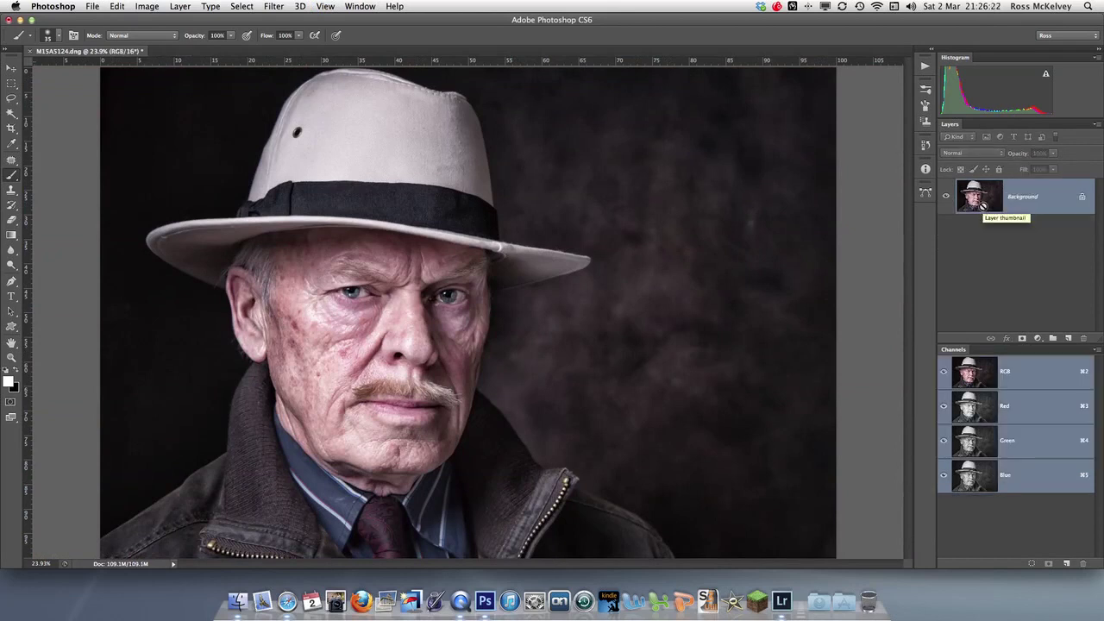
Duplicate the flattened Background layer and open the copy in the Silver Efex Pro 2 filter
key("super+j")
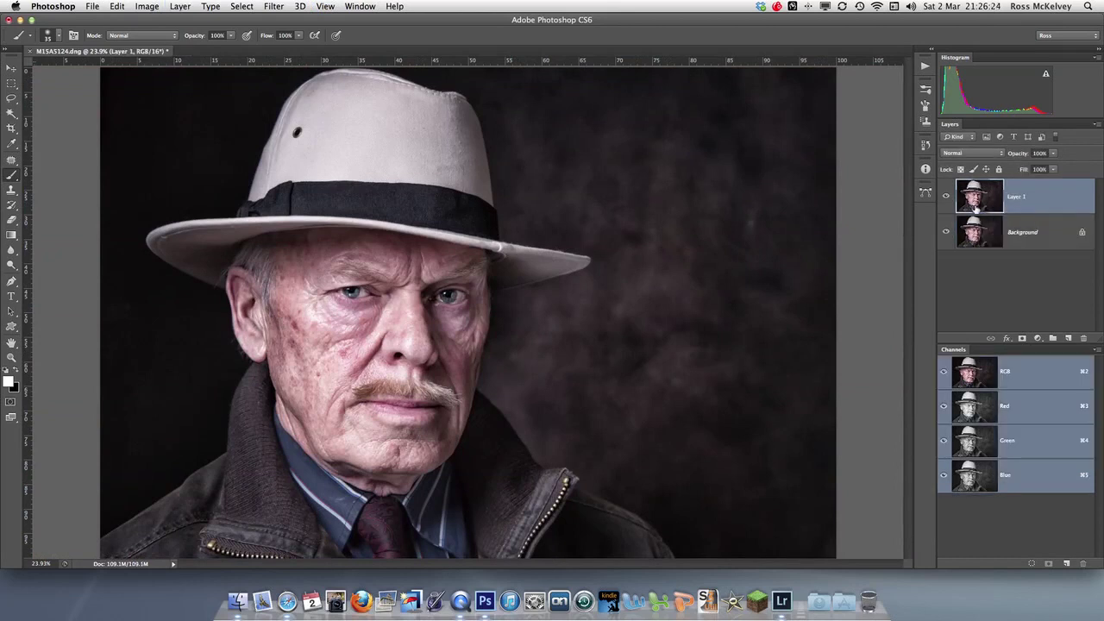
left_click(273, 6)
mouse_move(330, 278)
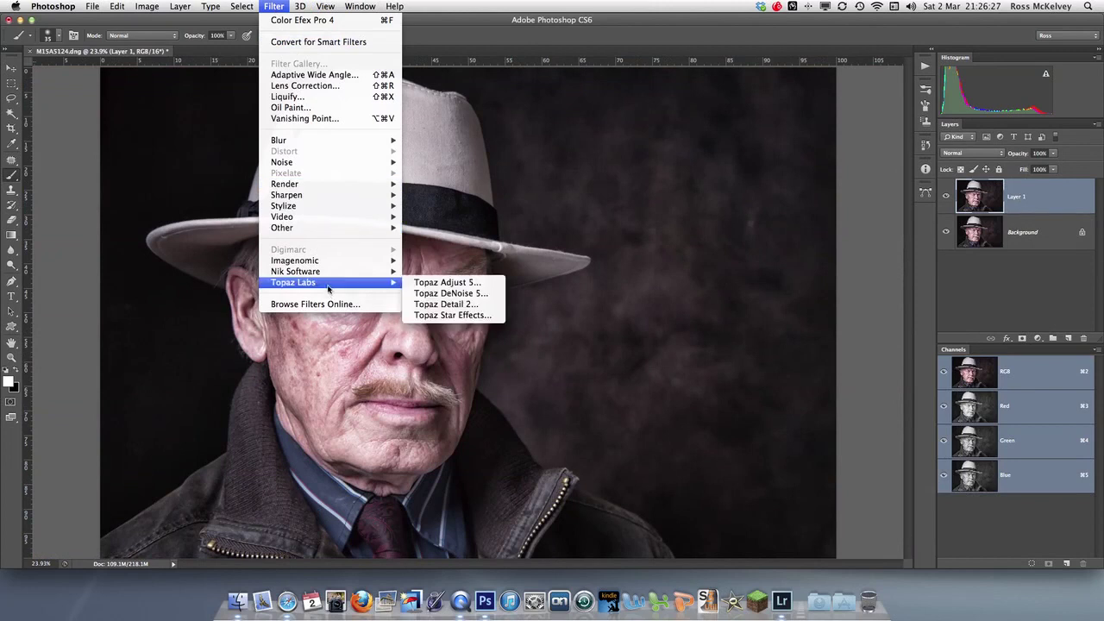
left_click(453, 293)
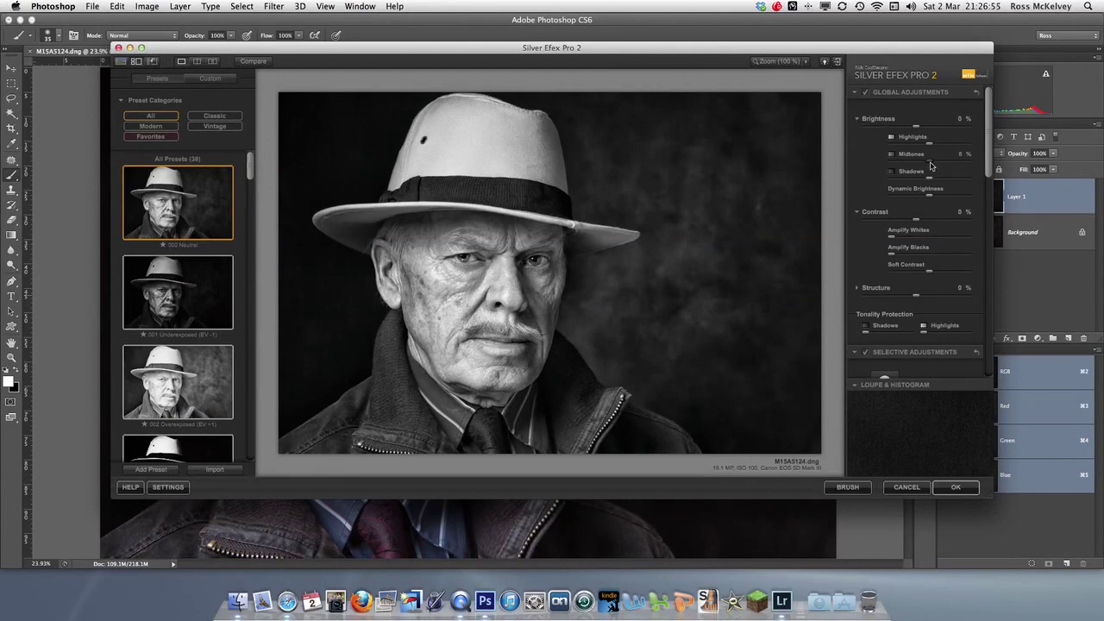
Raise highlights and midtones slightly, set Contrast to 12 %, Amplify Whites to 3 % and Amplify Blacks slightly up, and compare with the former settings
left_click_drag(931, 165, 936, 145)
left_click_drag(917, 223, 924, 222)
left_click(894, 239)
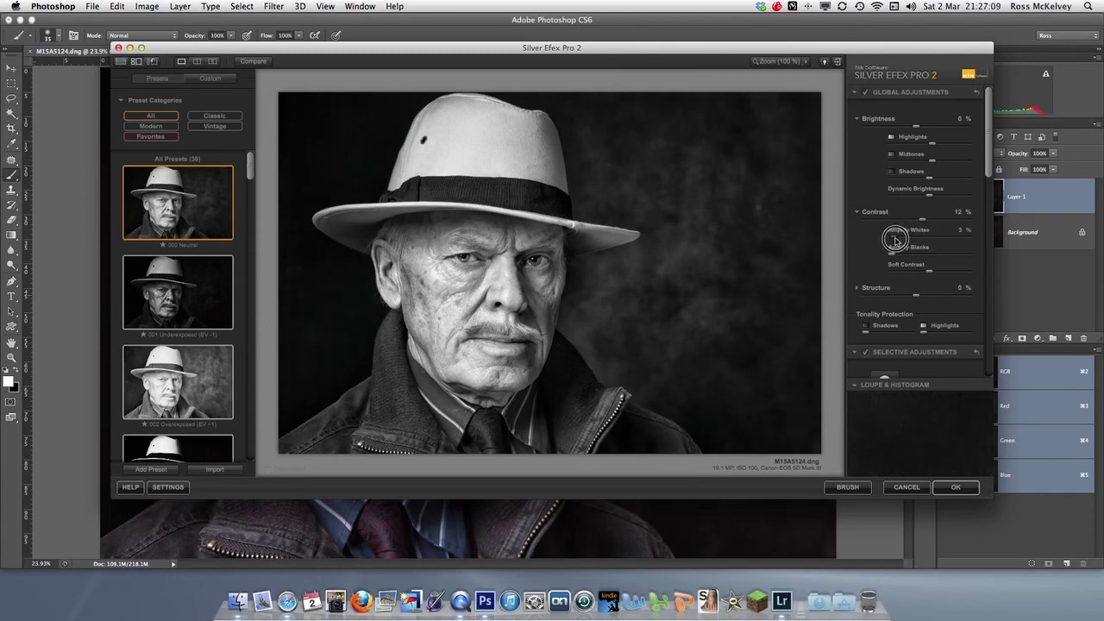
left_click(893, 254)
left_click_drag(893, 255, 895, 255)
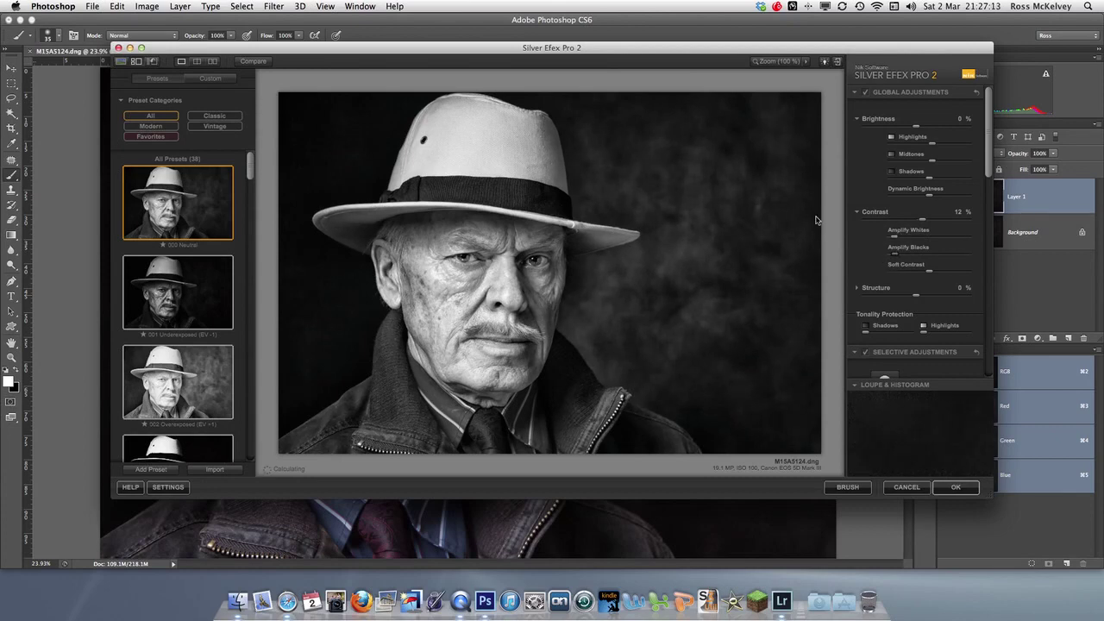
left_click(253, 63)
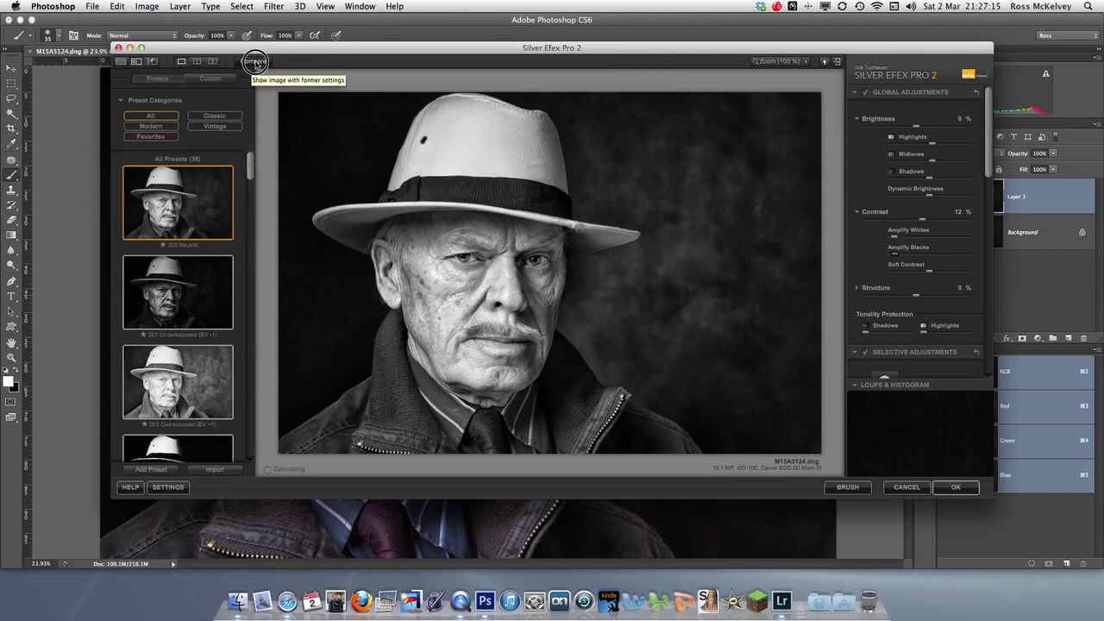
left_click(255, 62)
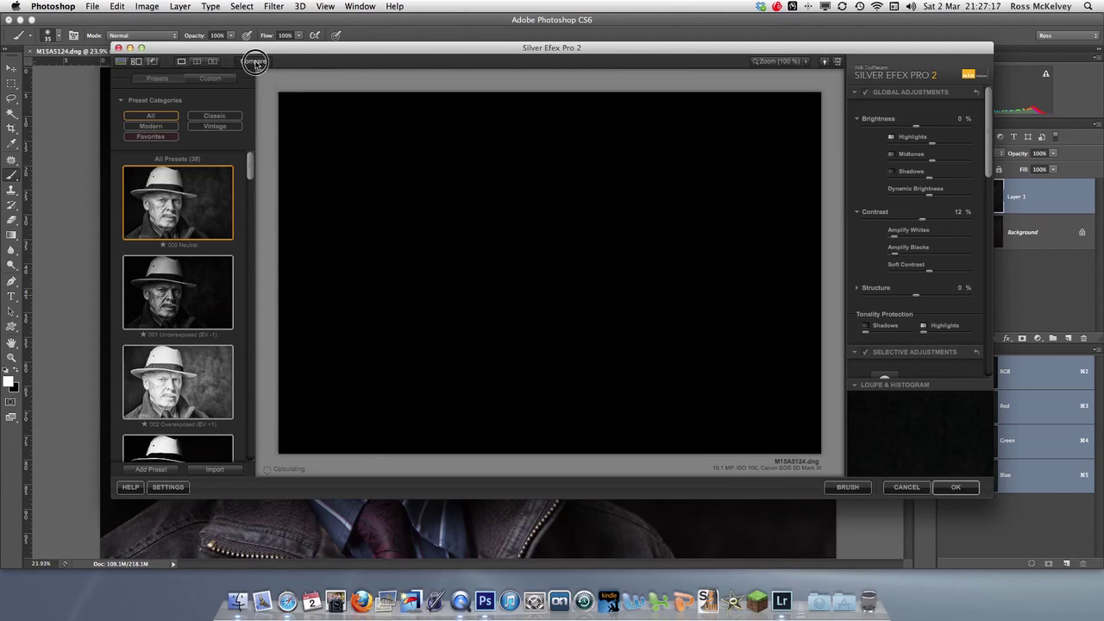
Compare the conversion with its former state, choose Sepia toning 19, and apply the Silver Efex conversion
left_click(255, 62)
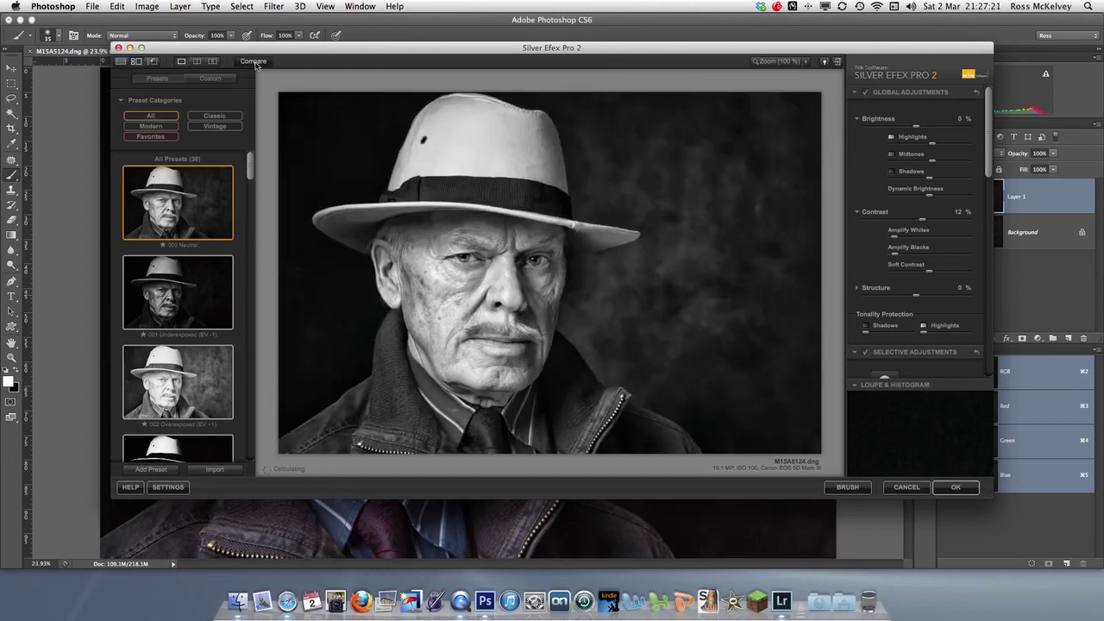
left_click(255, 62)
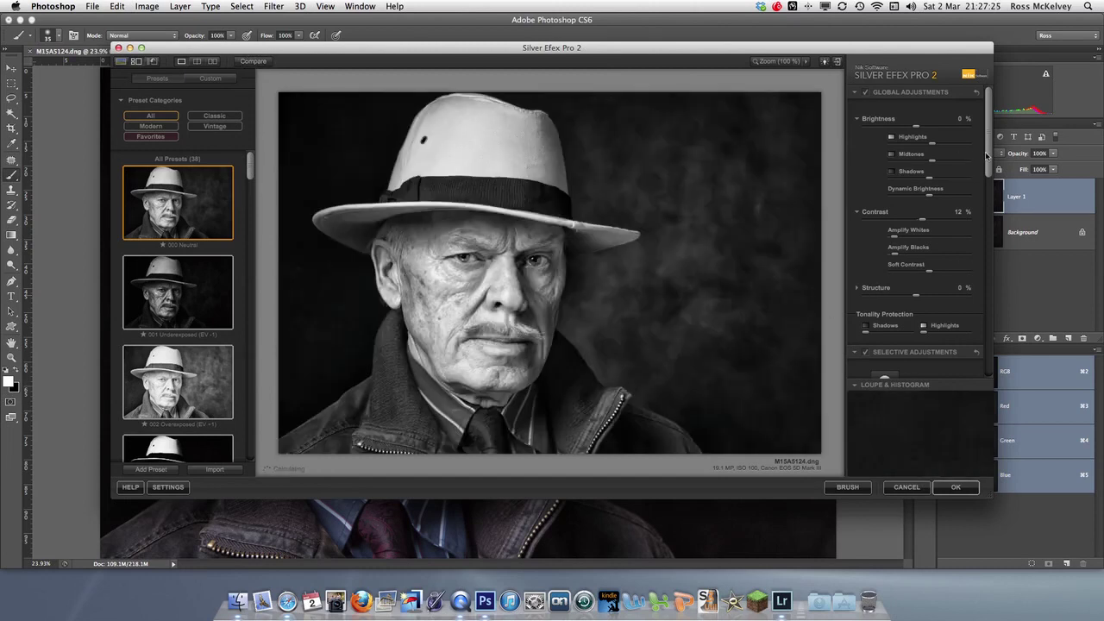
left_click_drag(988, 154, 987, 277)
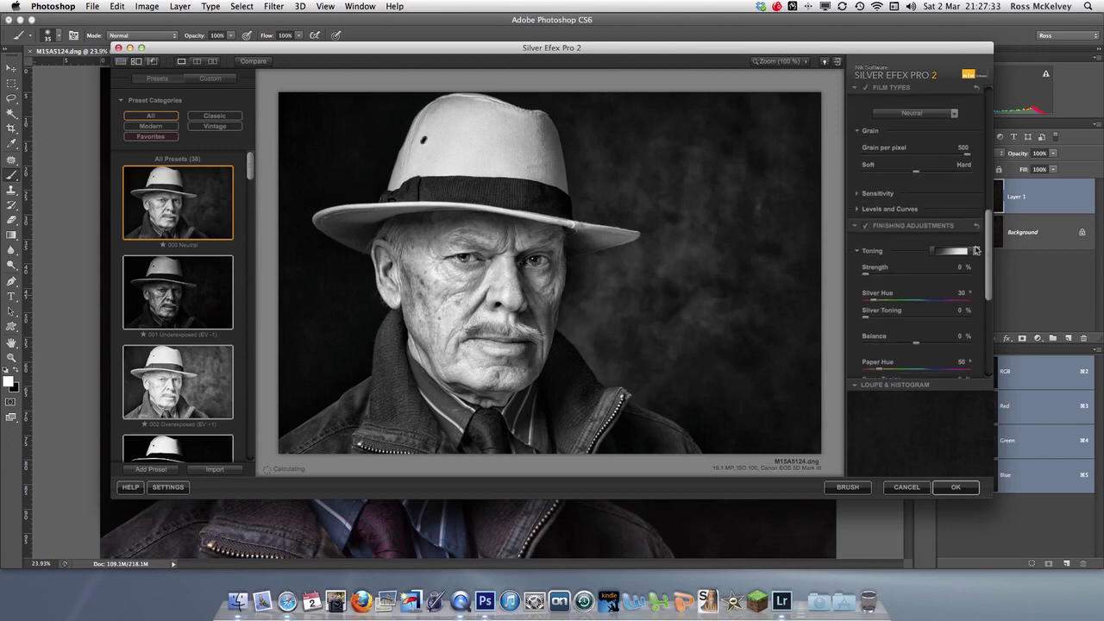
left_click(978, 251)
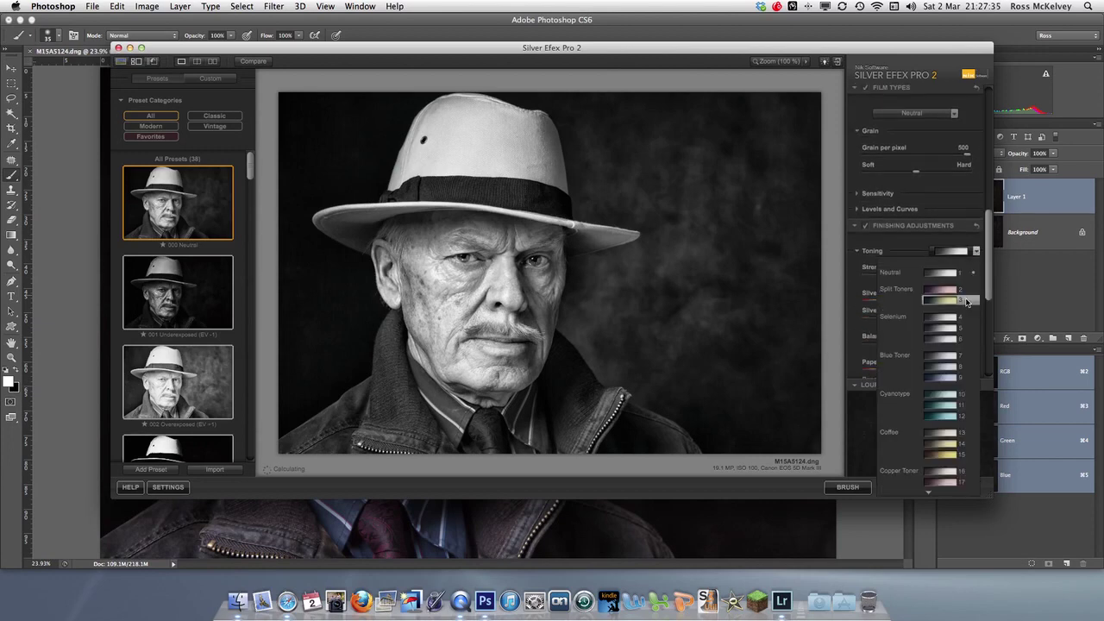
scroll(937, 414, "down", 5)
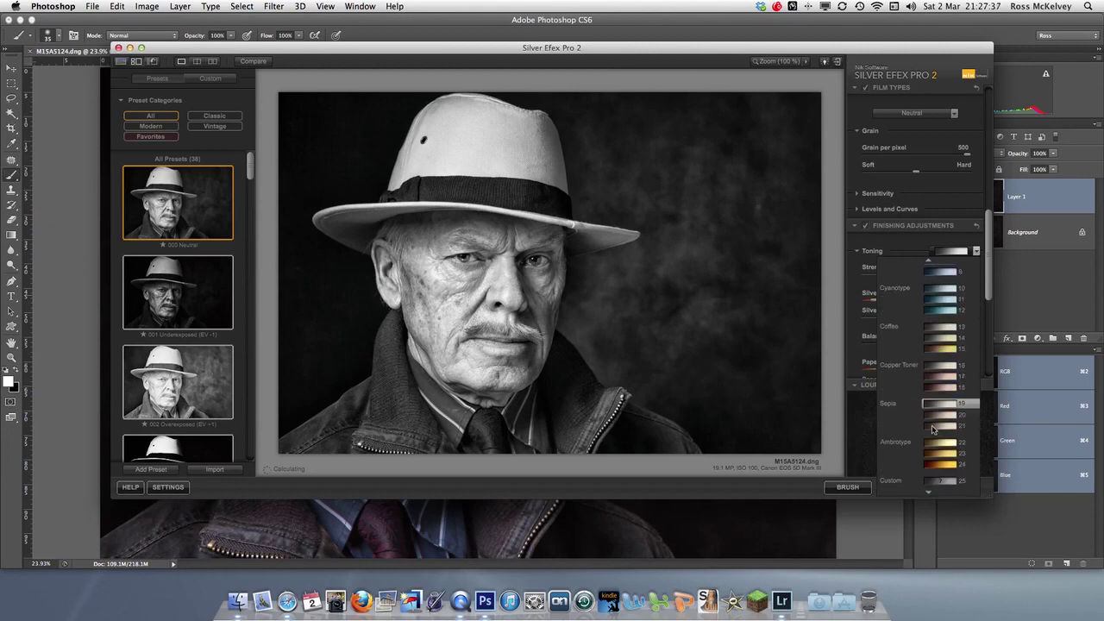
left_click(938, 404)
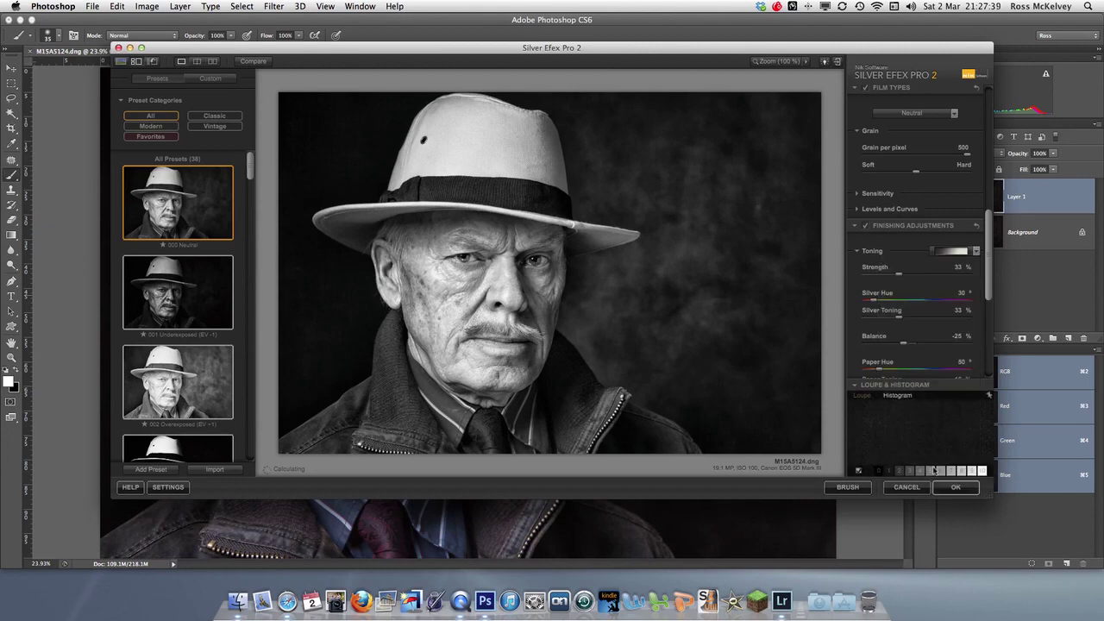
left_click(957, 489)
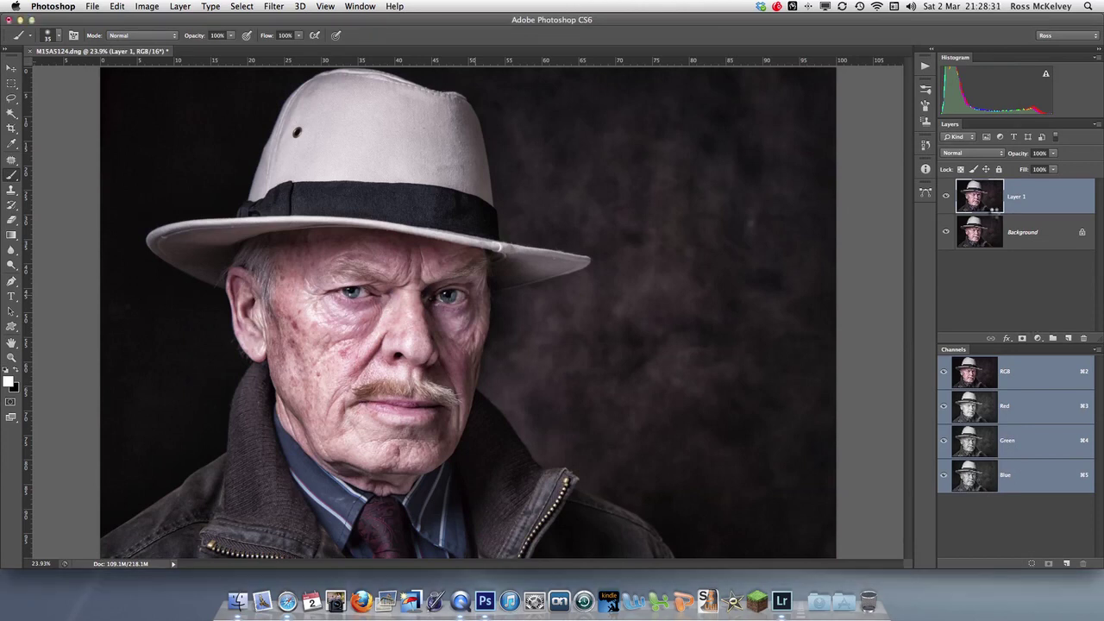
Merge the sepia-toned layer down into the Background and duplicate the result as a new layer
left_click(946, 197)
left_click(1096, 125)
key("Escape")
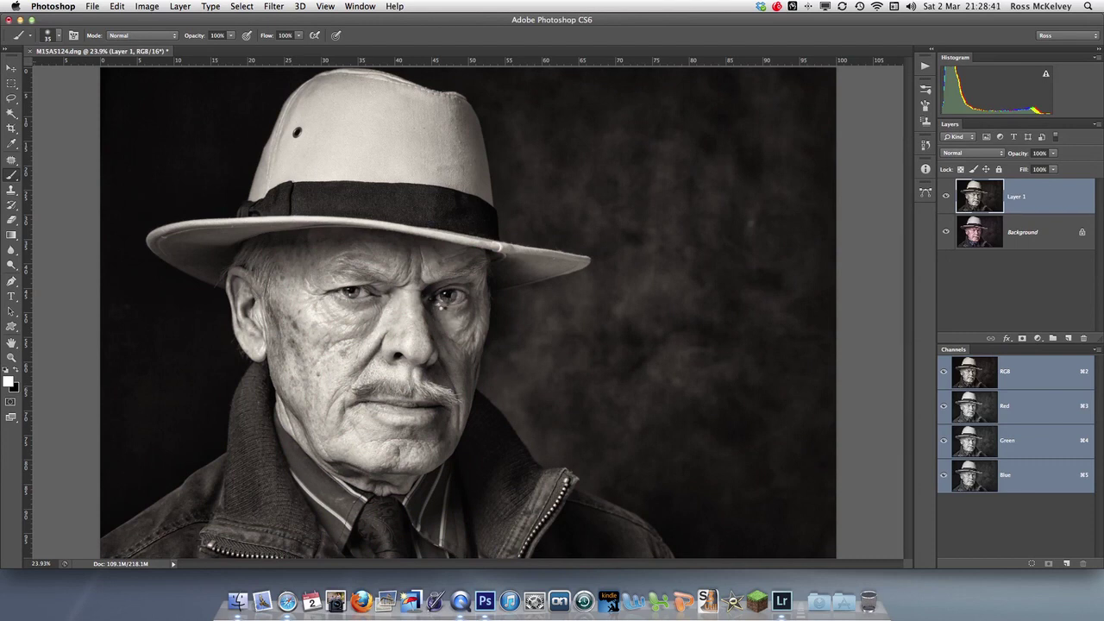
key("super+e")
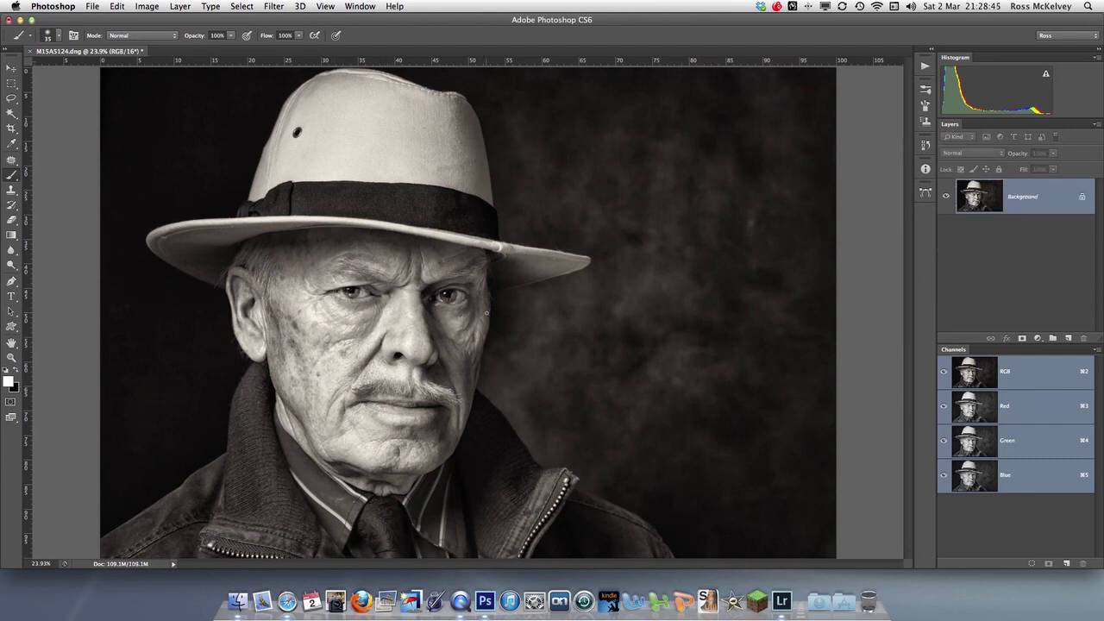
key("super+j")
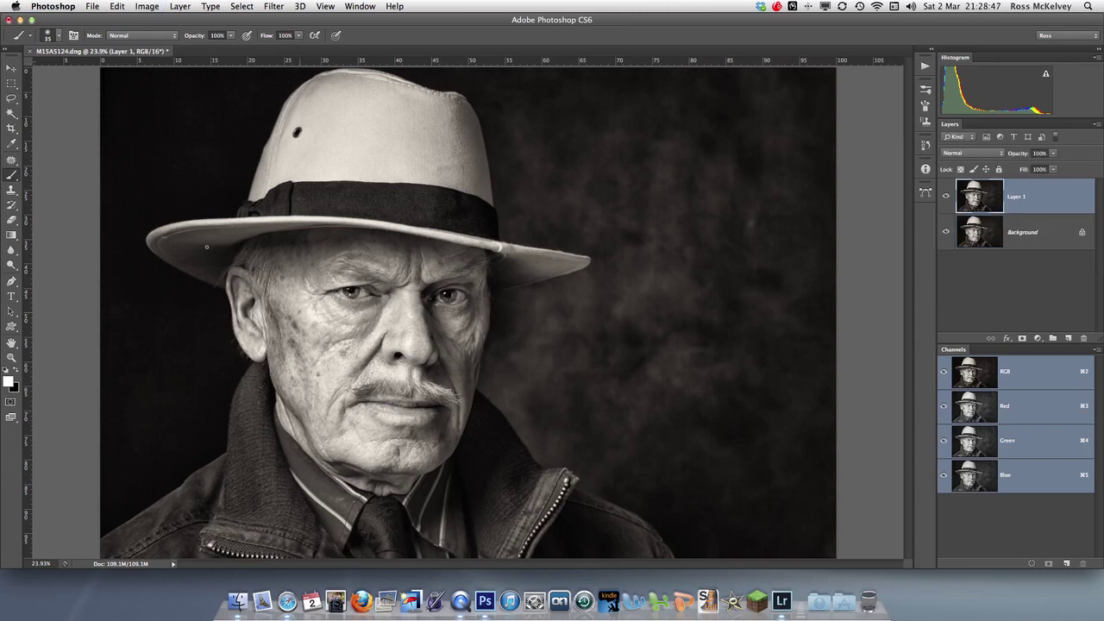
Lighten the iris and white of the man's right eye with a 40 px Dodge tool on Highlights at 20 % exposure
left_click(11, 265)
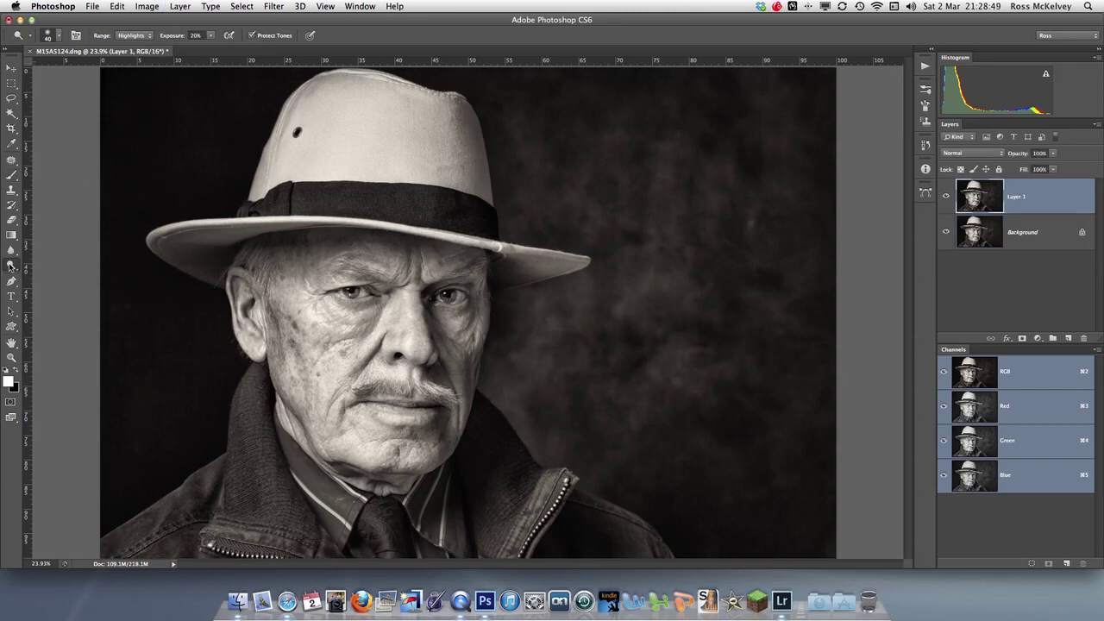
key("super+equal")
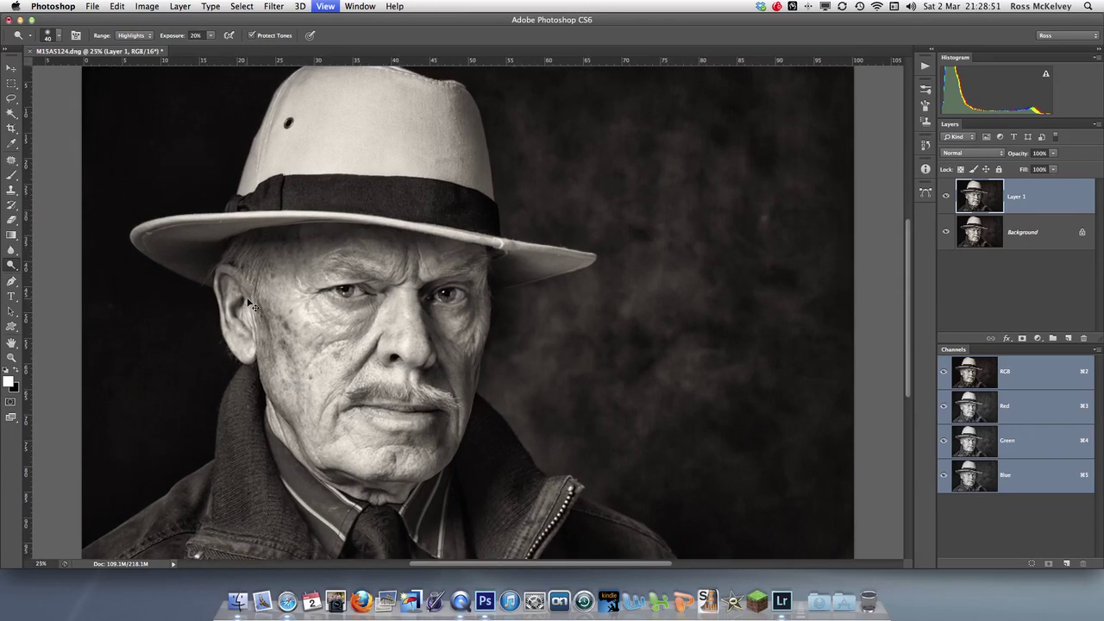
key("super+equal")
key("super+equal")
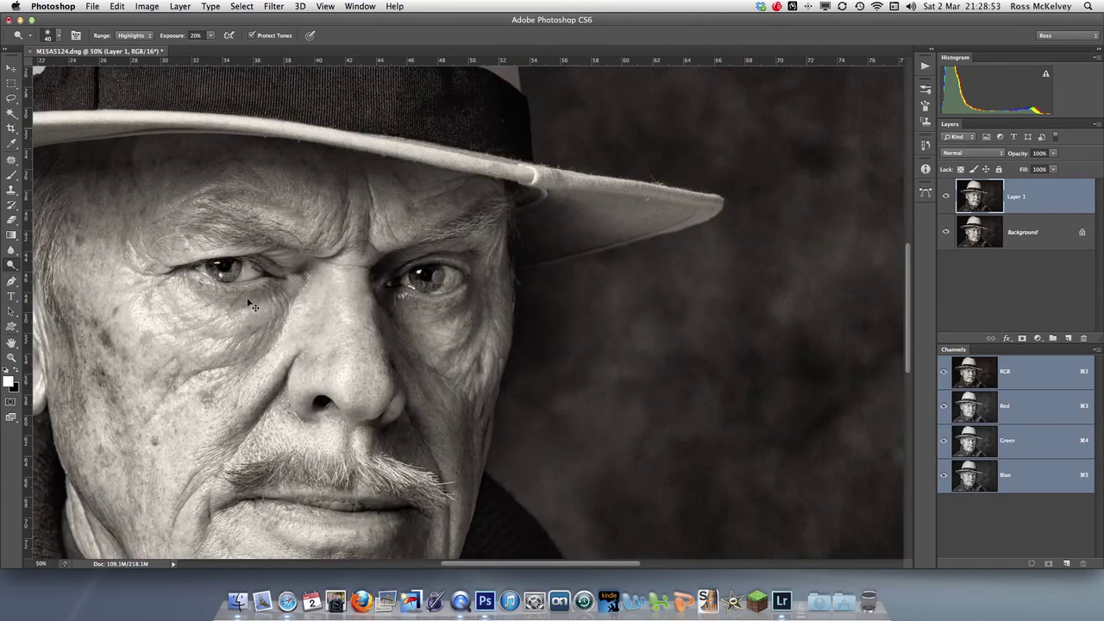
key("super+equal")
key("super+equal")
key("super+equal")
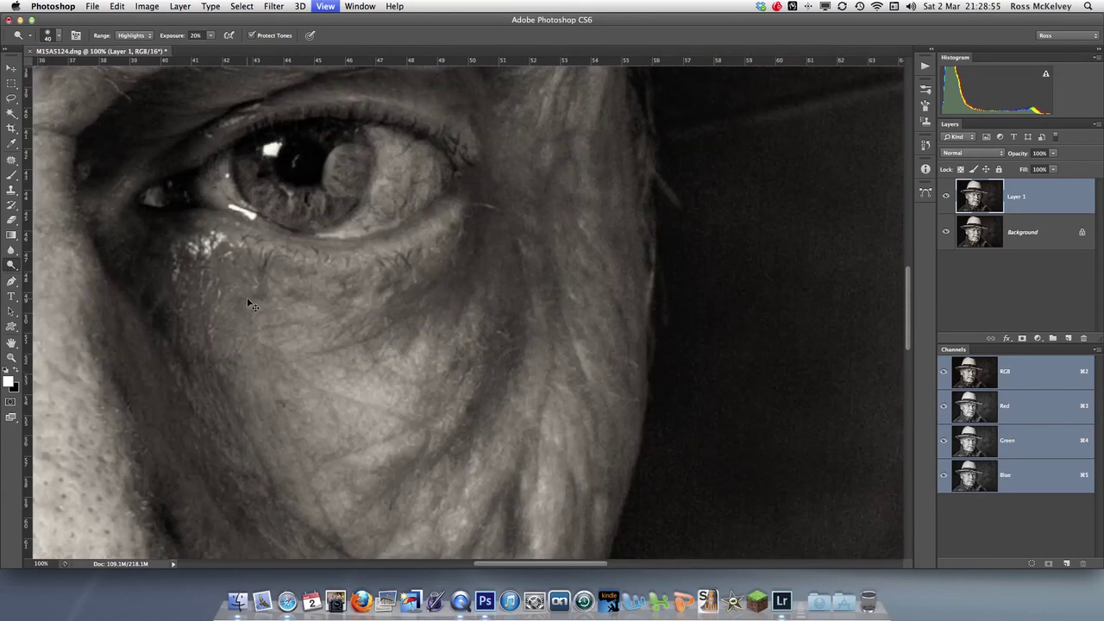
scroll(302, 288, "left", 10)
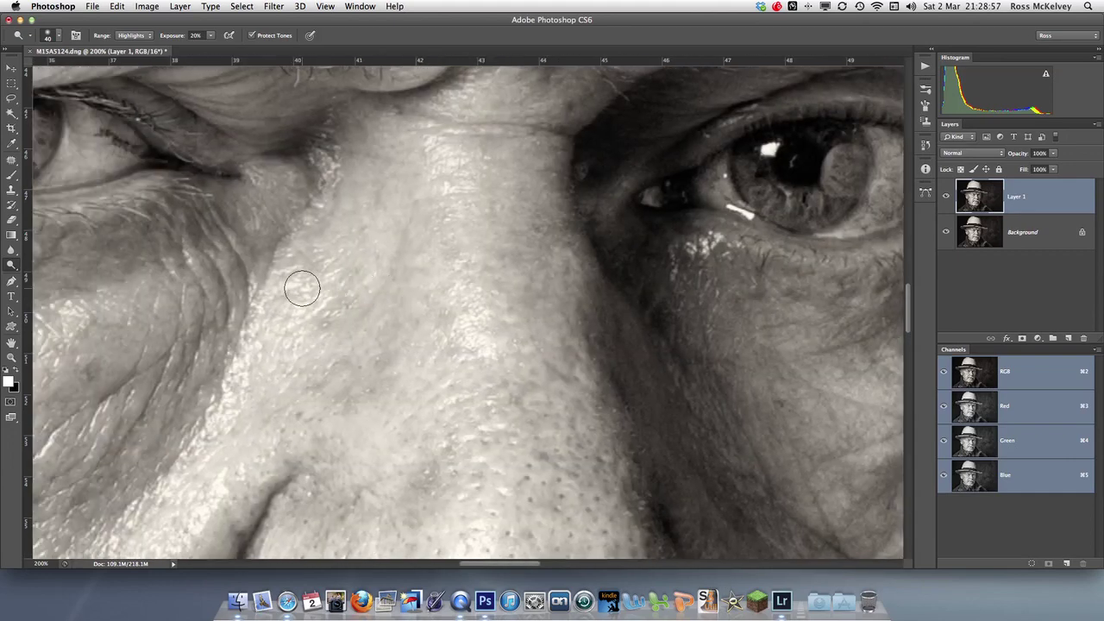
scroll(302, 288, "up", 3)
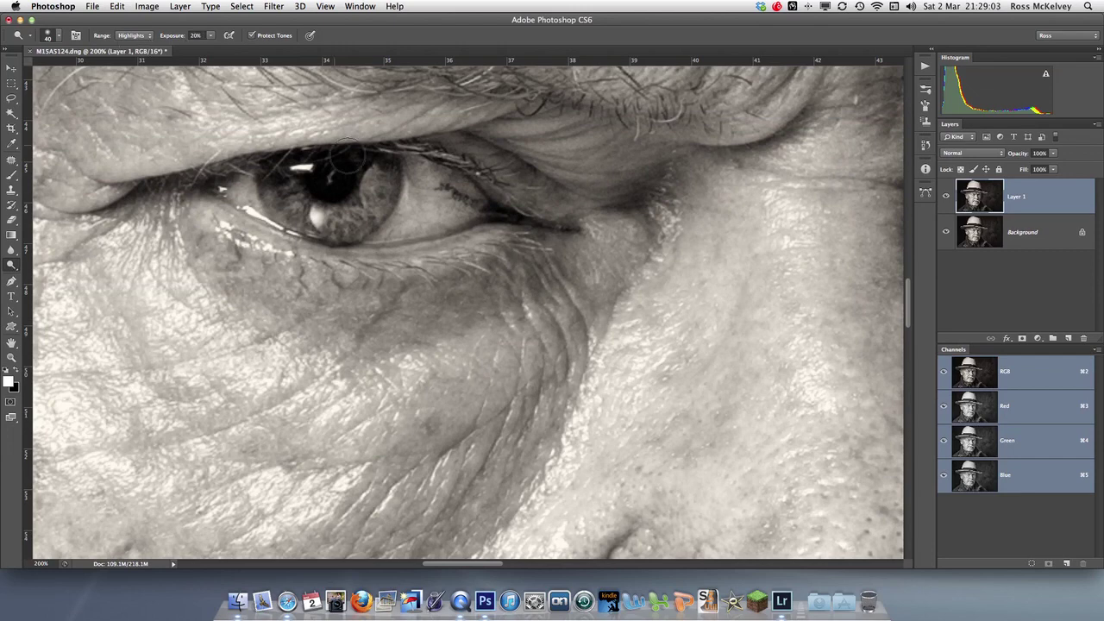
mouse_move(348, 157)
left_mouse_down()
mouse_move(415, 192)
mouse_move(379, 184)
mouse_move(361, 199)
mouse_move(373, 187)
mouse_move(263, 198)
left_mouse_up()
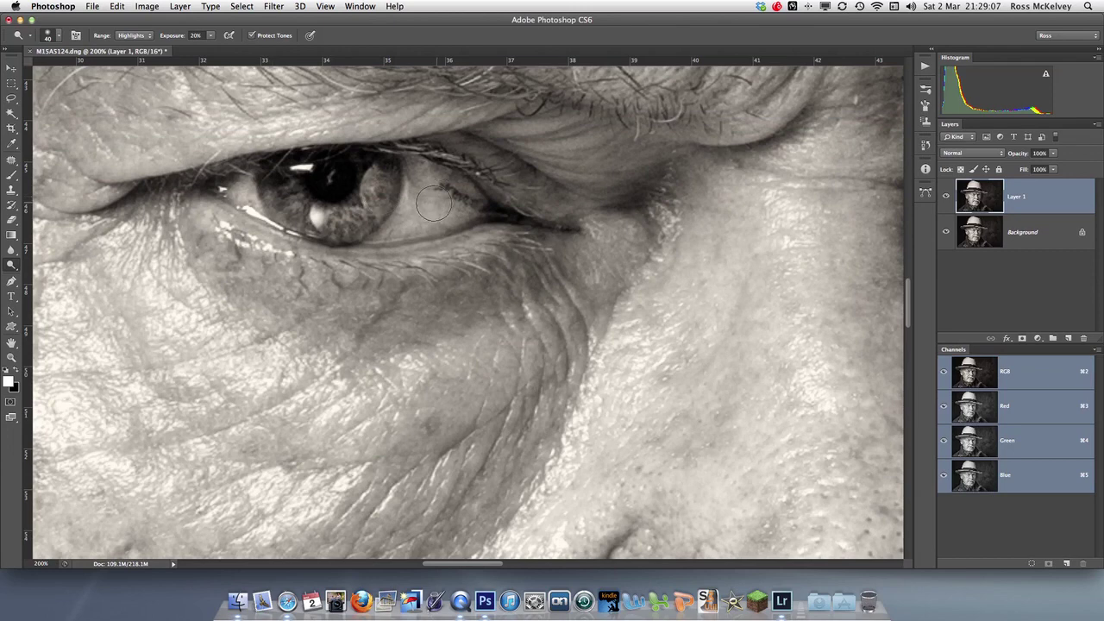
mouse_move(433, 202)
left_mouse_down()
mouse_move(403, 177)
mouse_move(303, 197)
mouse_move(480, 205)
left_mouse_up()
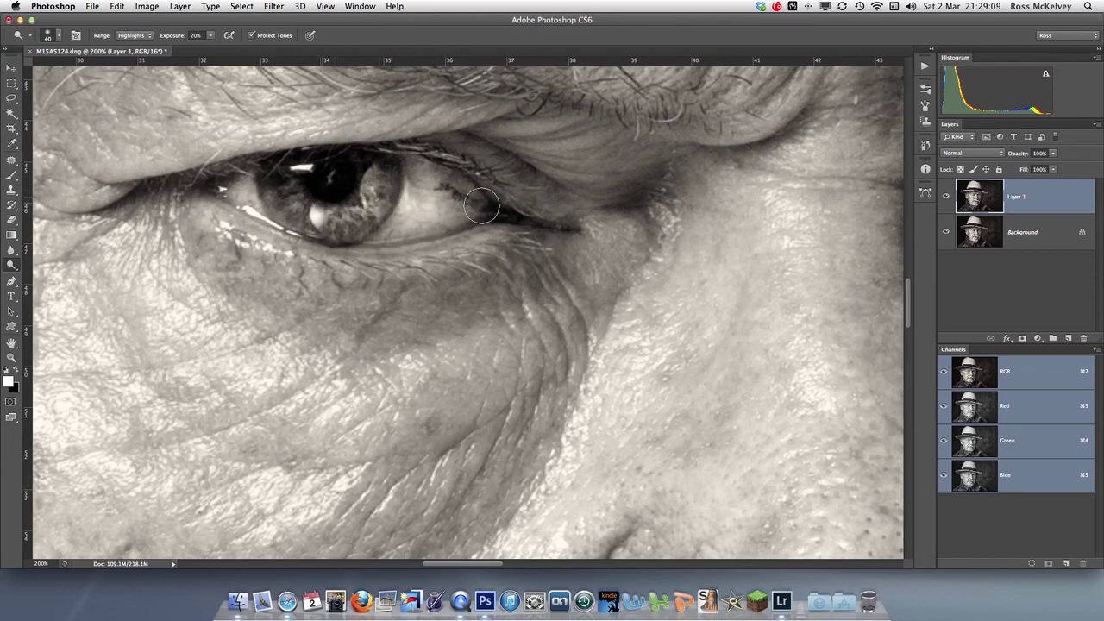
Dodge the iris and white of the man's left eye with the same Highlights settings
scroll(575, 192, "right", 10)
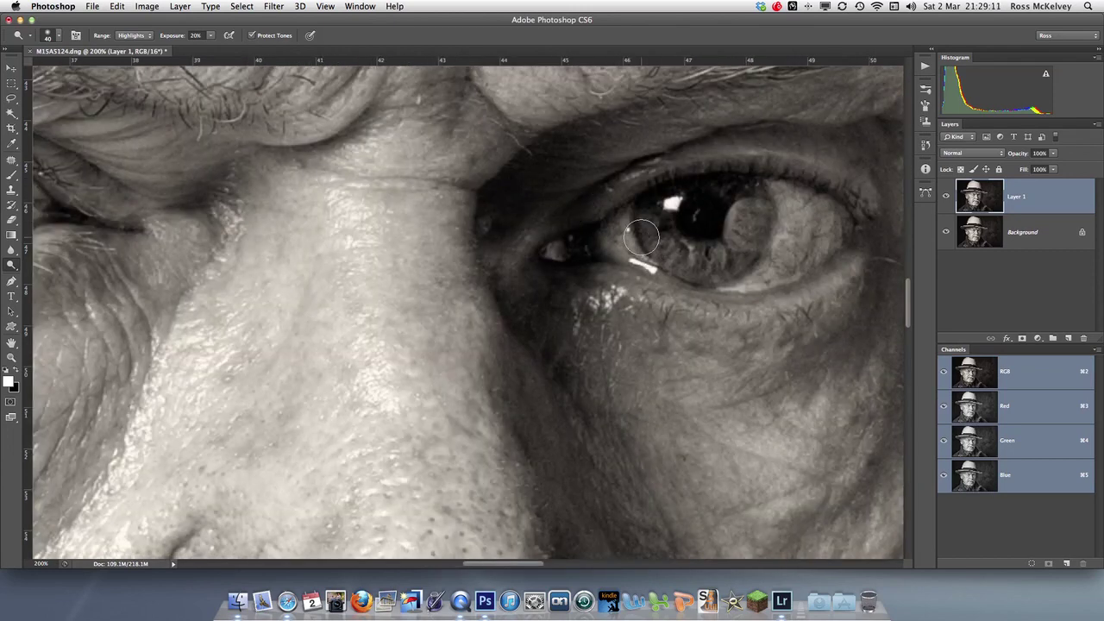
mouse_move(642, 237)
left_mouse_down()
mouse_move(670, 207)
mouse_move(646, 236)
mouse_move(730, 248)
mouse_move(748, 218)
mouse_move(724, 244)
mouse_move(813, 201)
mouse_move(789, 207)
mouse_move(820, 222)
mouse_move(759, 283)
mouse_move(793, 259)
left_mouse_up()
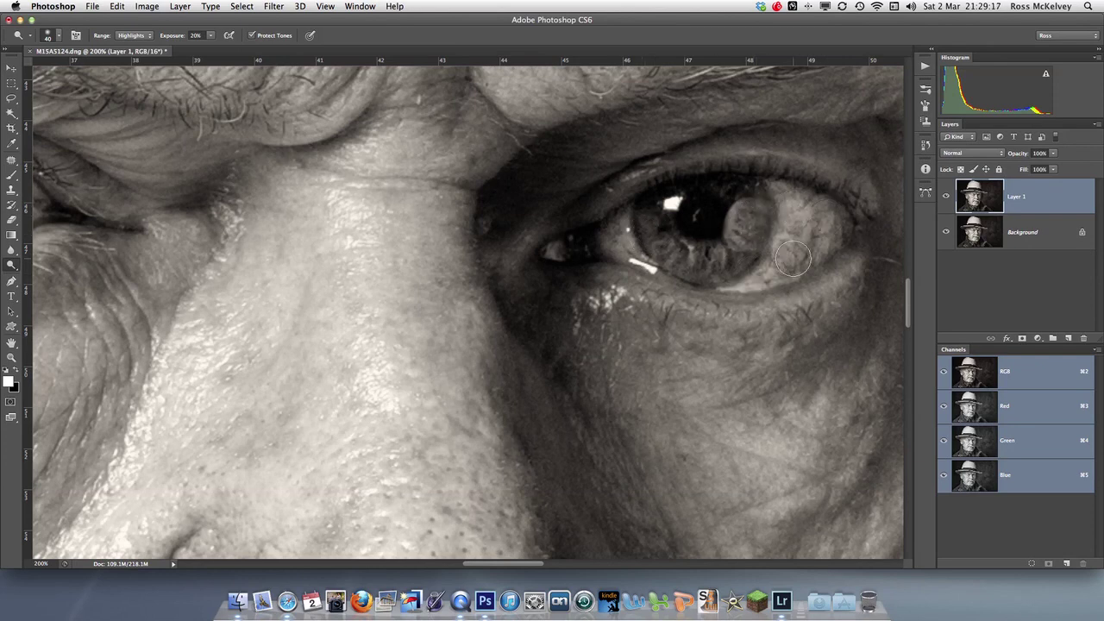
key("super+0")
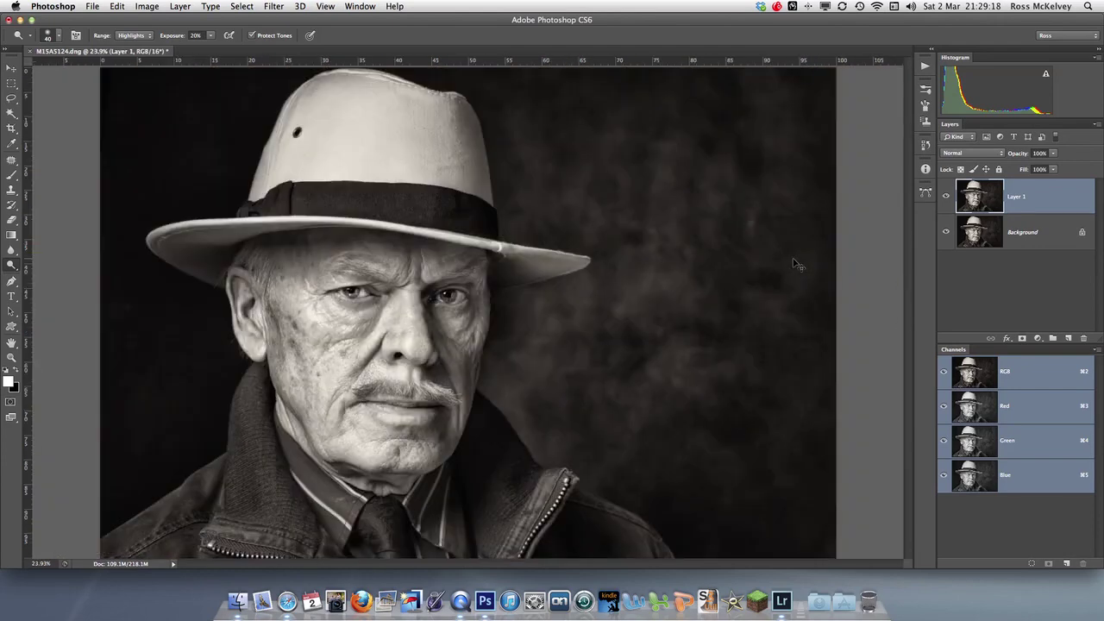
Compare the portrait with and without the dodged-eyes layer, and flatten the image
left_click(946, 196)
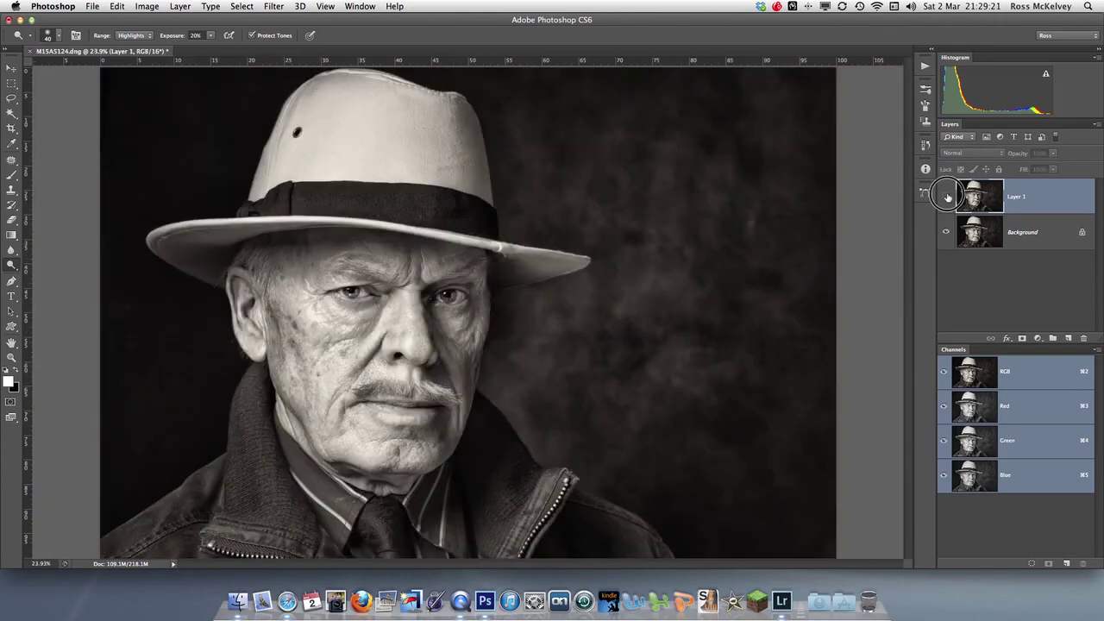
left_click(946, 197)
left_click(947, 197)
left_click(947, 196)
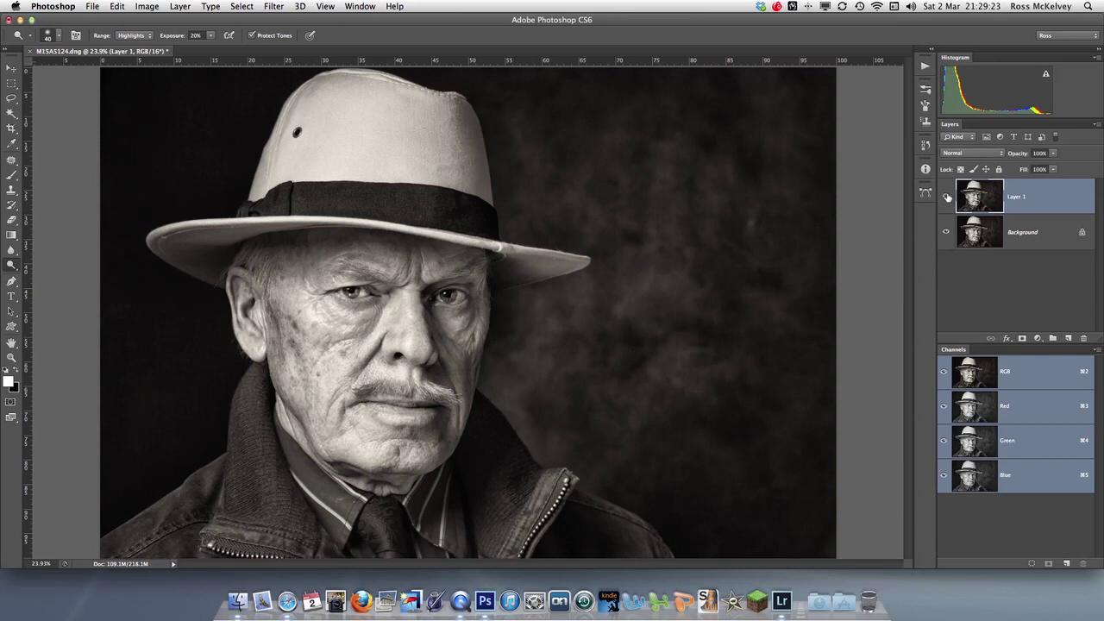
left_click(1095, 127)
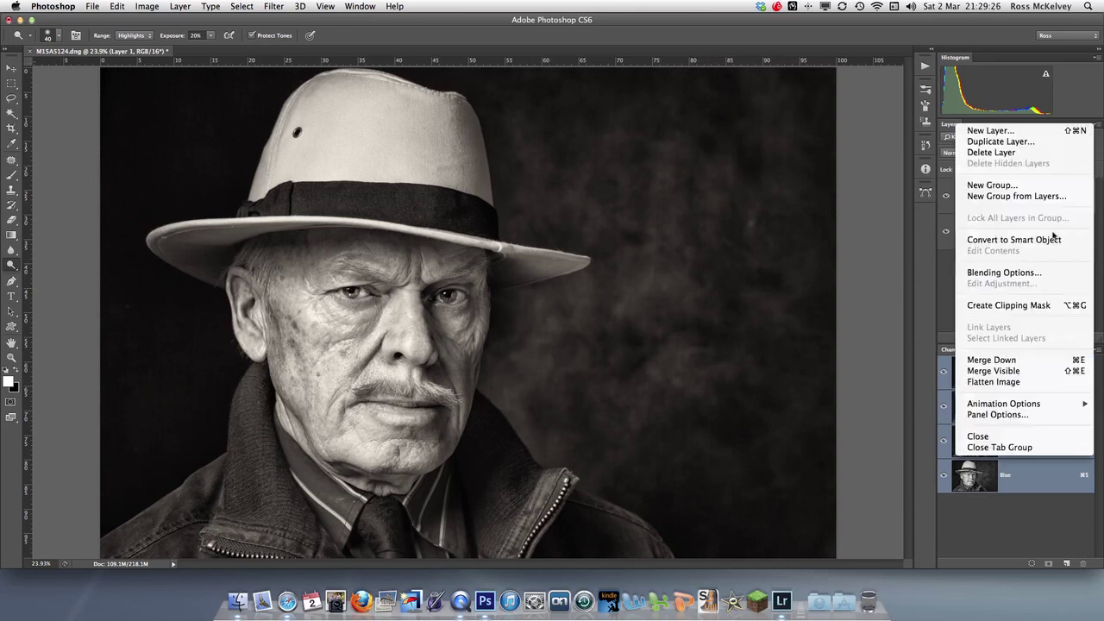
left_click(1027, 382)
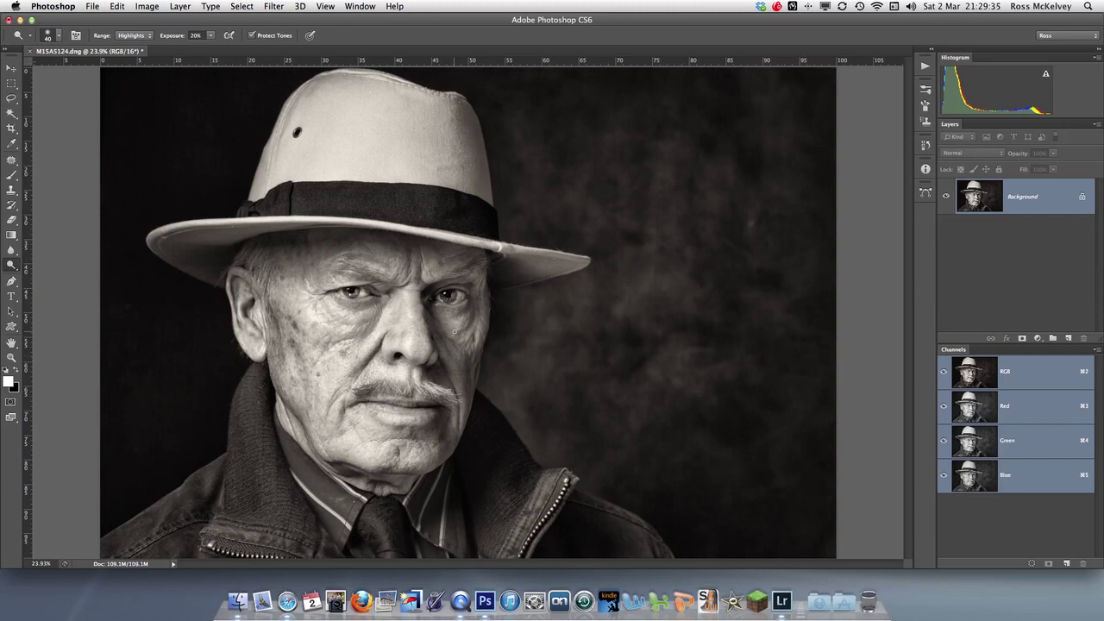
Duplicate the Background and apply Brightness/Contrast to the copy with Brightness 8 and Contrast 25
key("super+j")
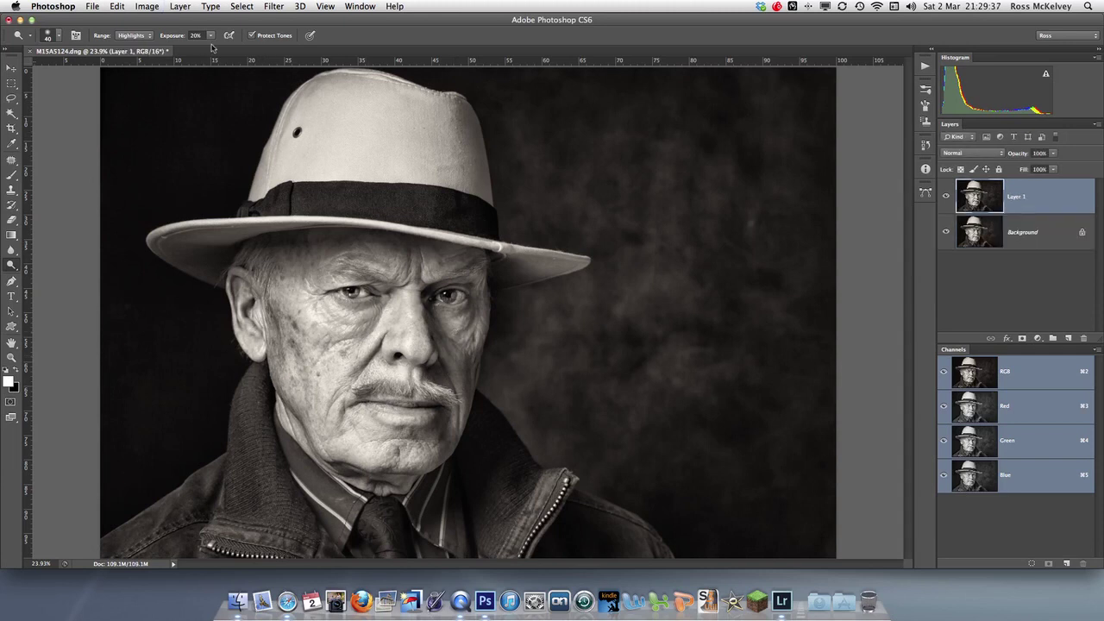
left_click(147, 7)
mouse_move(205, 43)
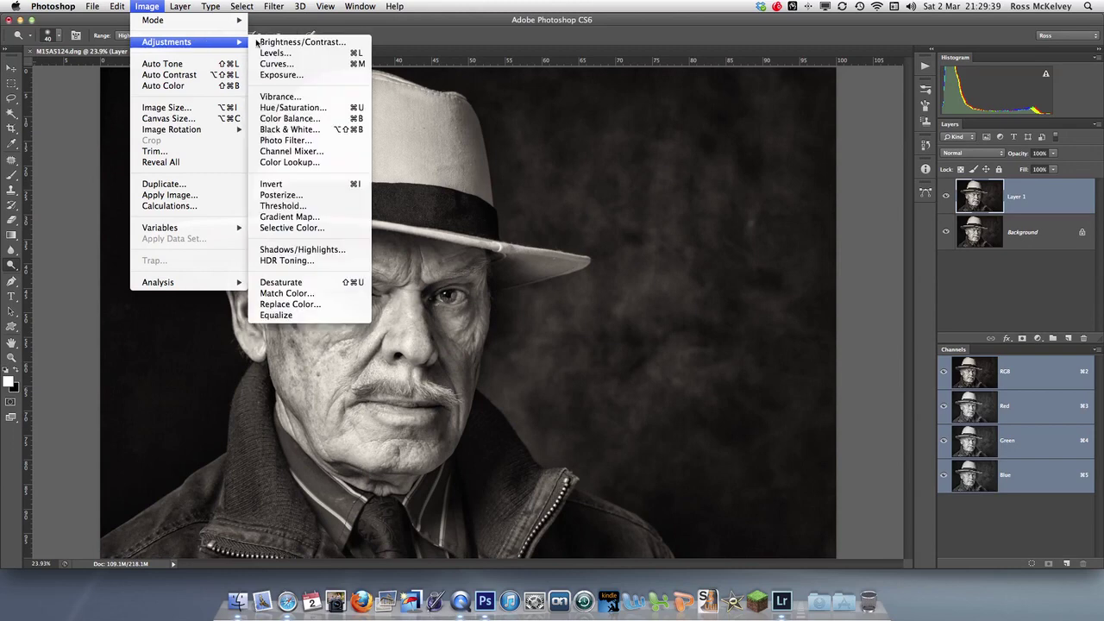
key("Escape")
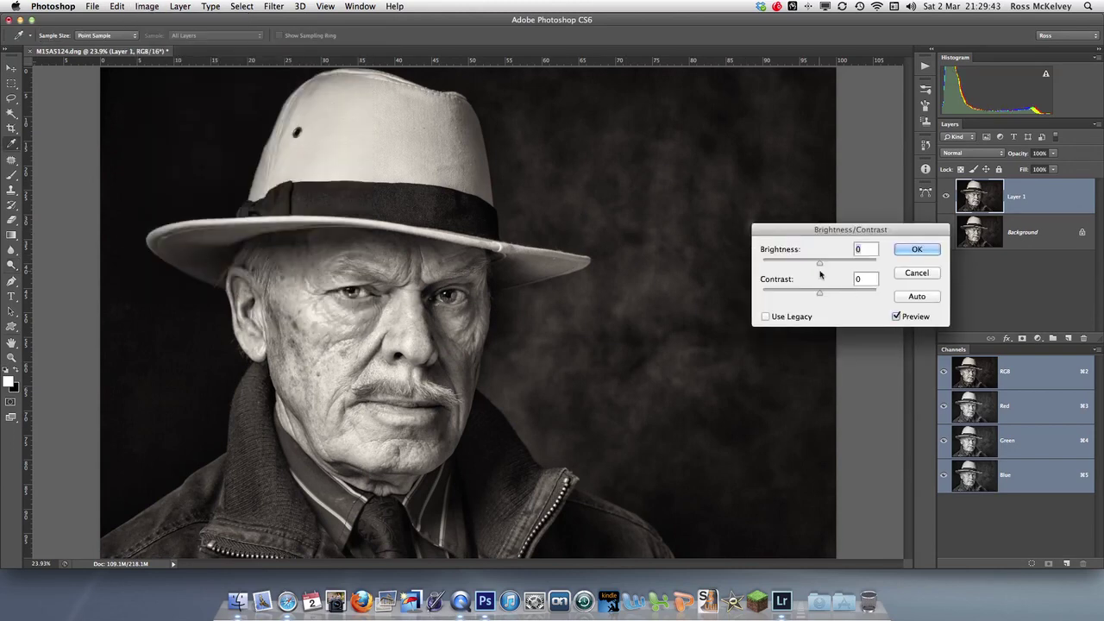
left_click(865, 249)
type("8")
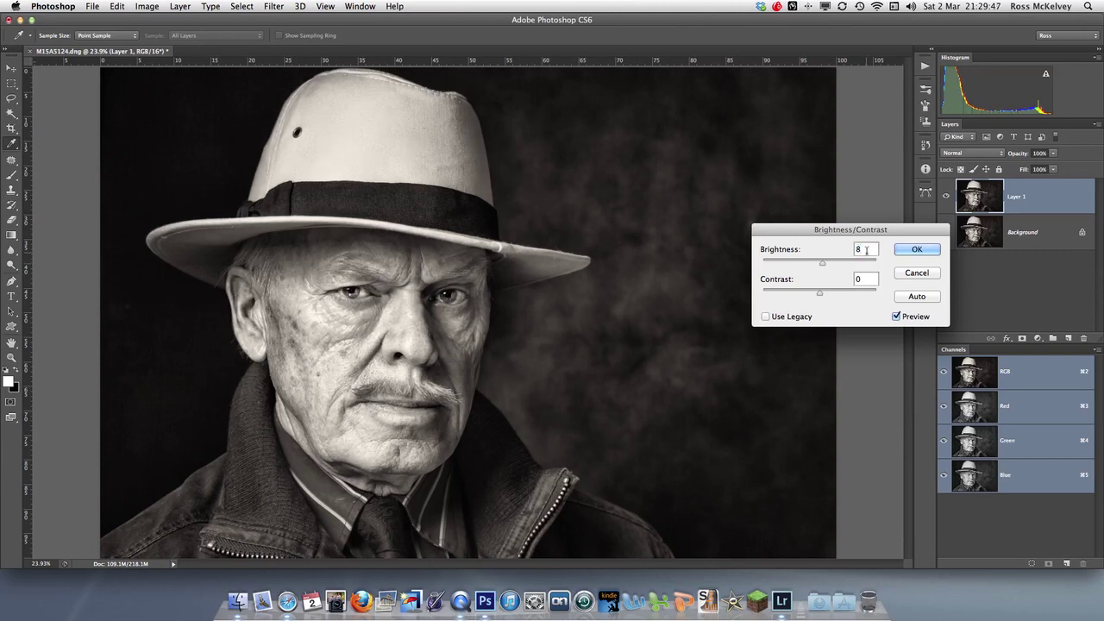
left_click(868, 278)
type("25")
left_click(898, 316)
left_click(897, 317)
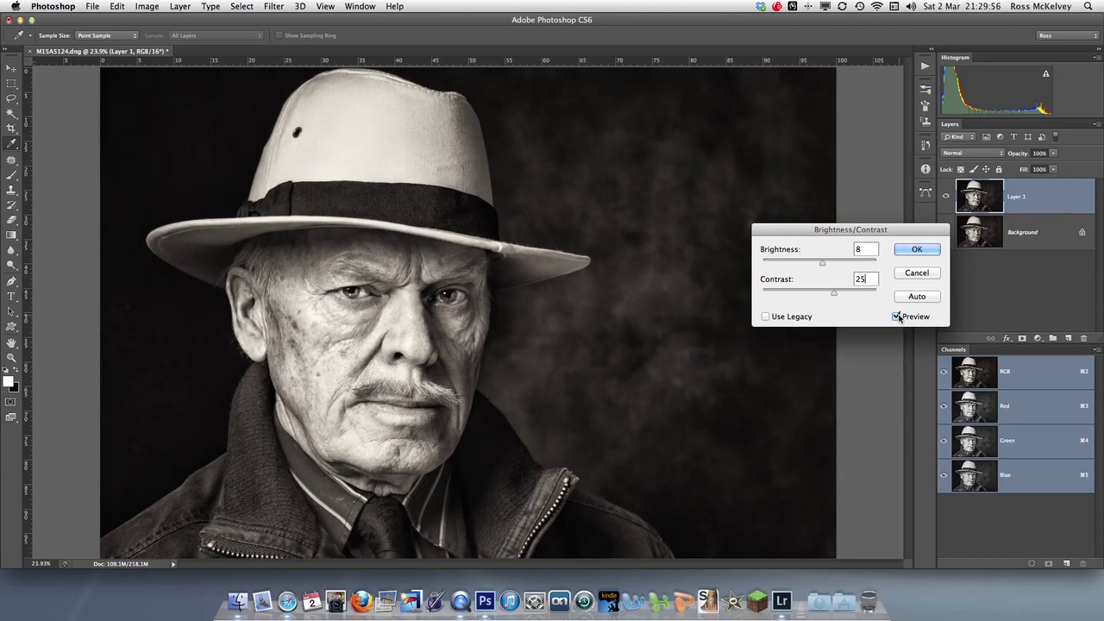
left_click(920, 250)
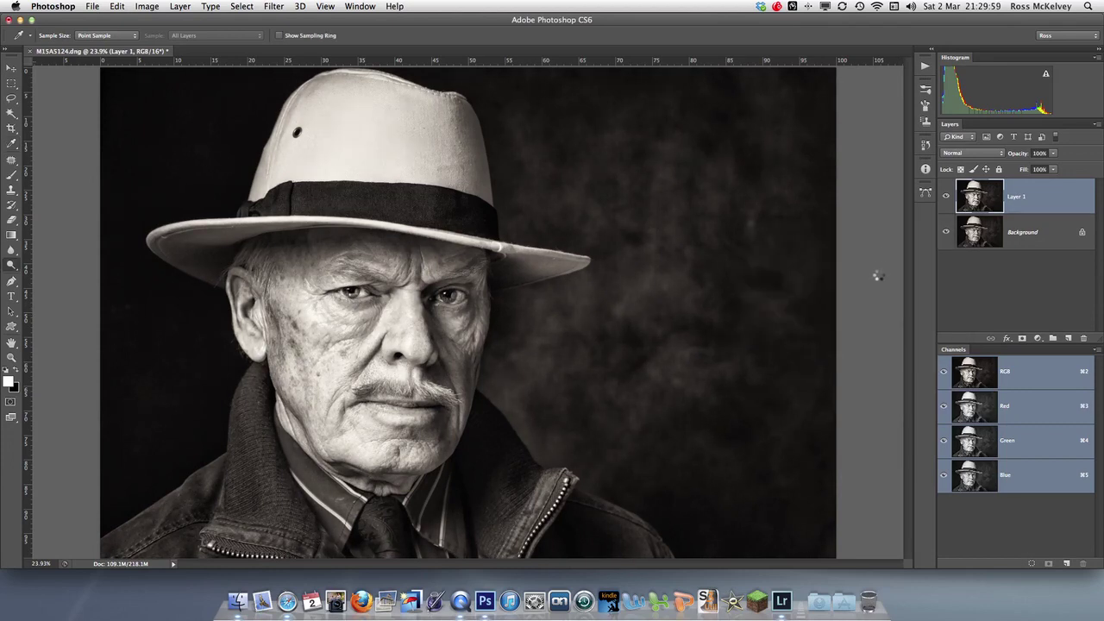
Add a black mask to the brightened contrast layer and reveal both eyes with a white 45 px brush at 100 % opacity
key("o")
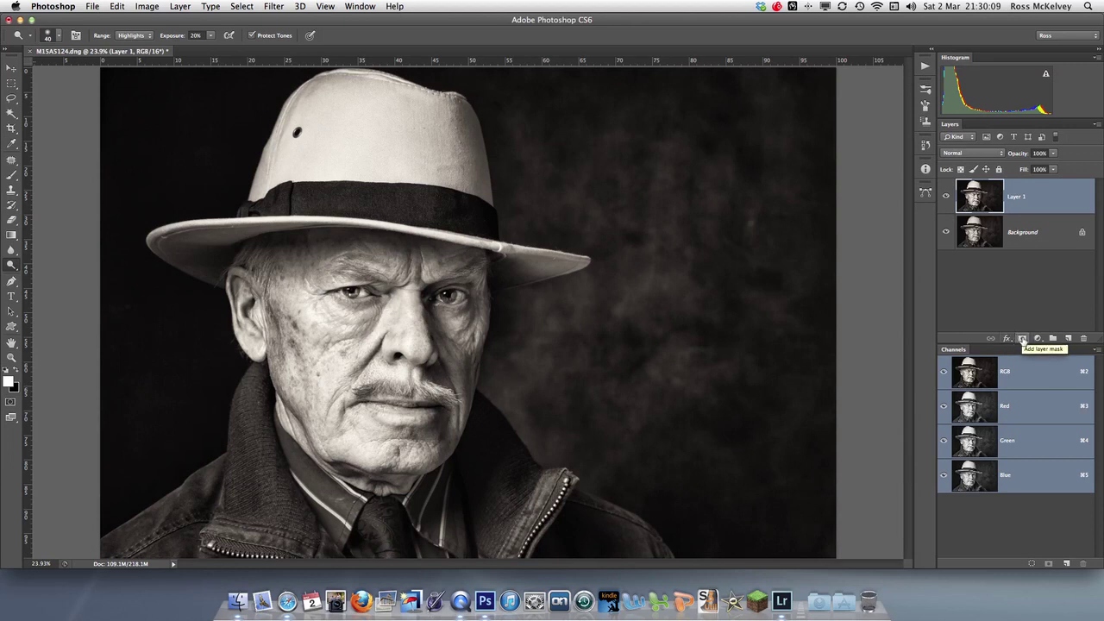
left_click(1023, 339, "alt")
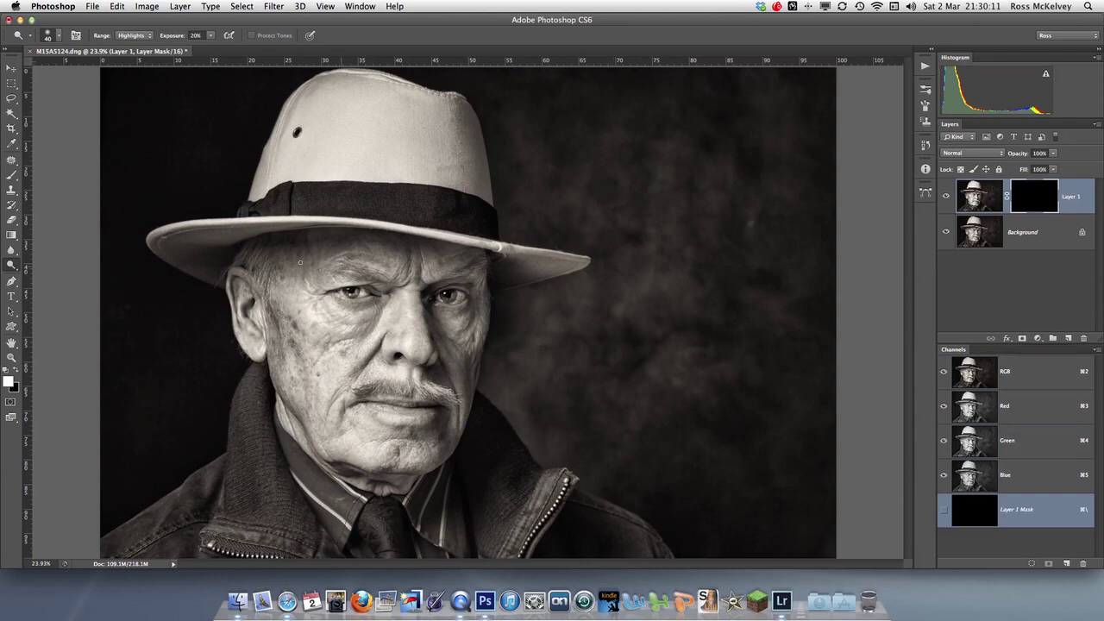
double_click(12, 357)
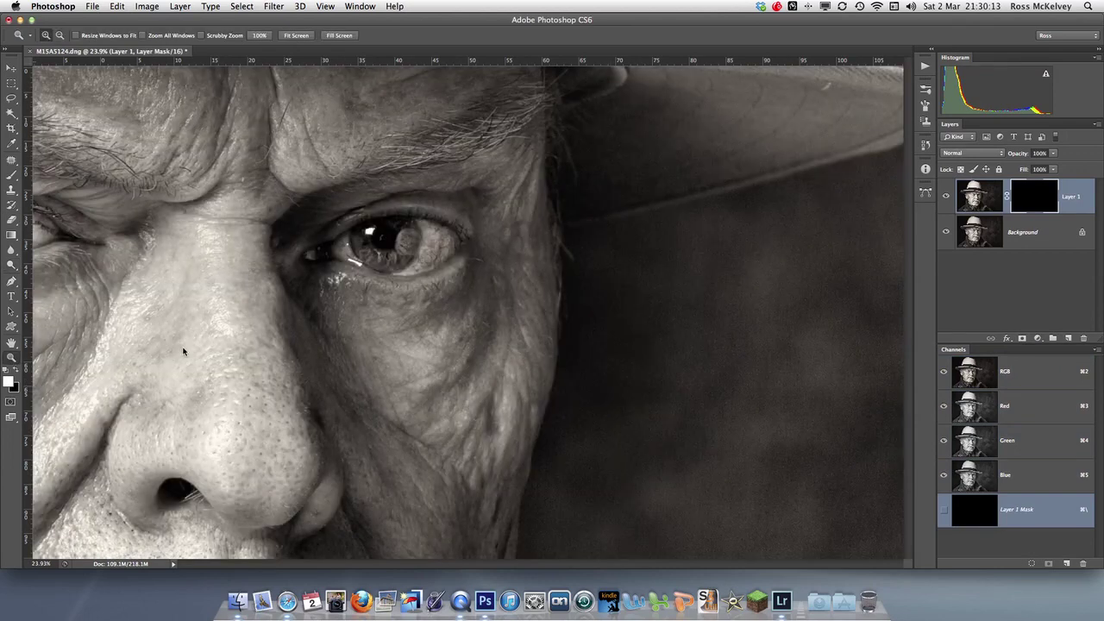
scroll(181, 345, "left", 10)
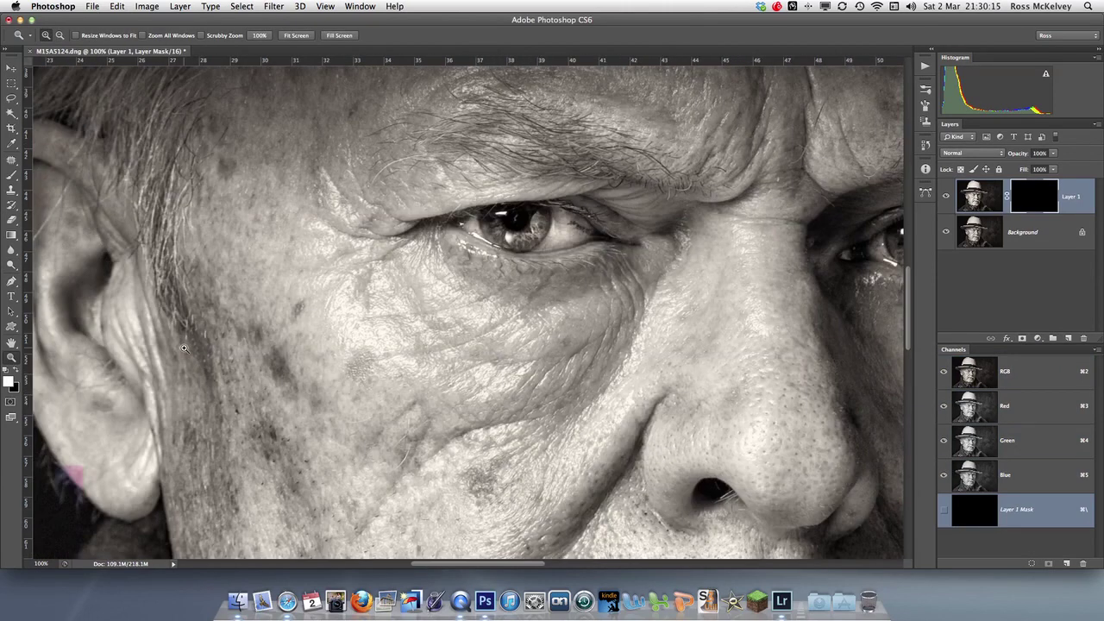
scroll(173, 336, "right", 3)
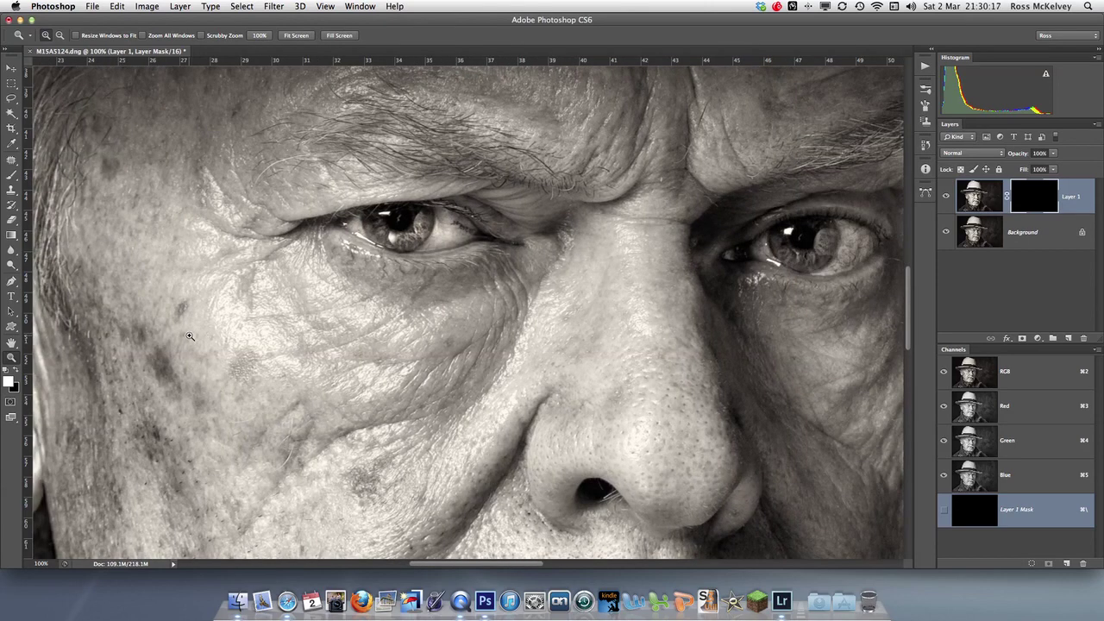
scroll(190, 336, "right", 2)
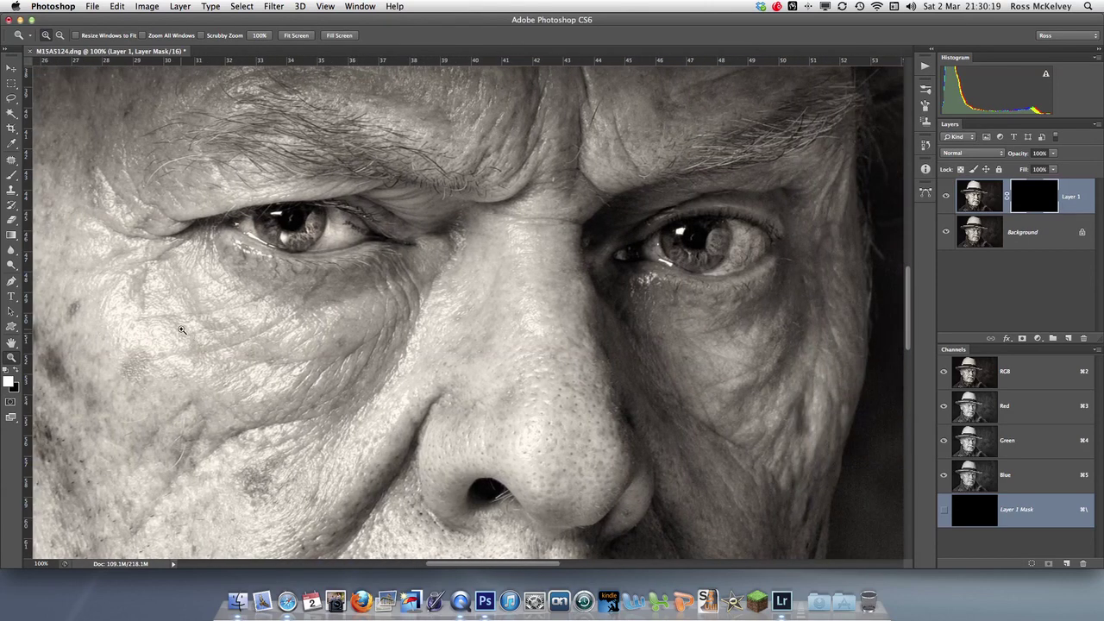
left_click(11, 175)
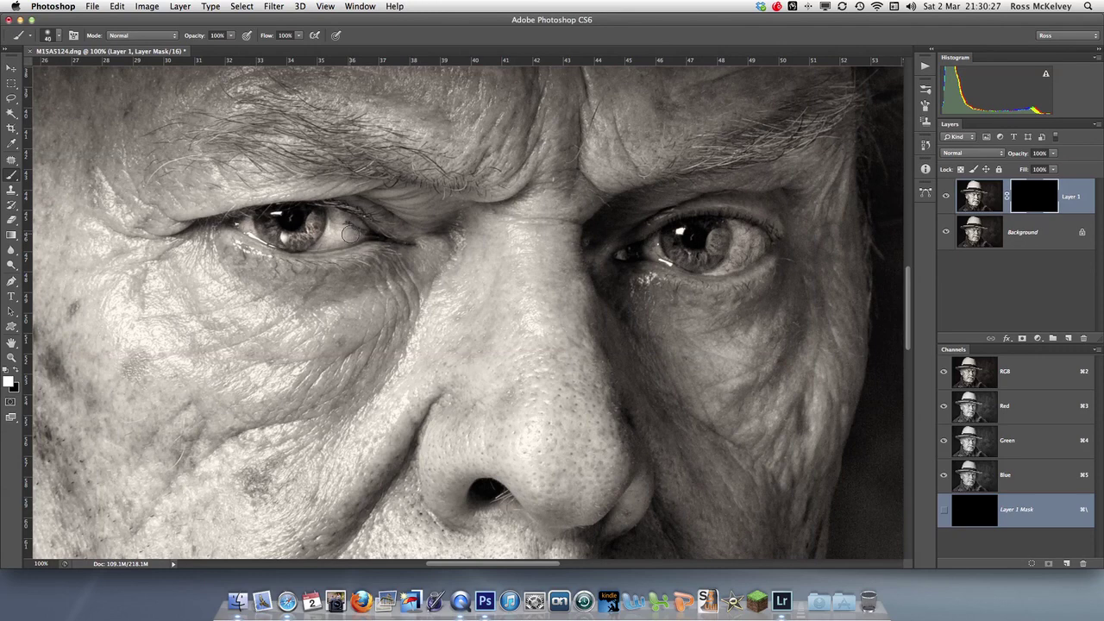
mouse_move(350, 232)
left_mouse_down()
mouse_move(323, 241)
mouse_move(256, 224)
mouse_move(292, 215)
mouse_move(353, 230)
mouse_move(290, 243)
mouse_move(340, 224)
mouse_move(276, 226)
left_mouse_up()
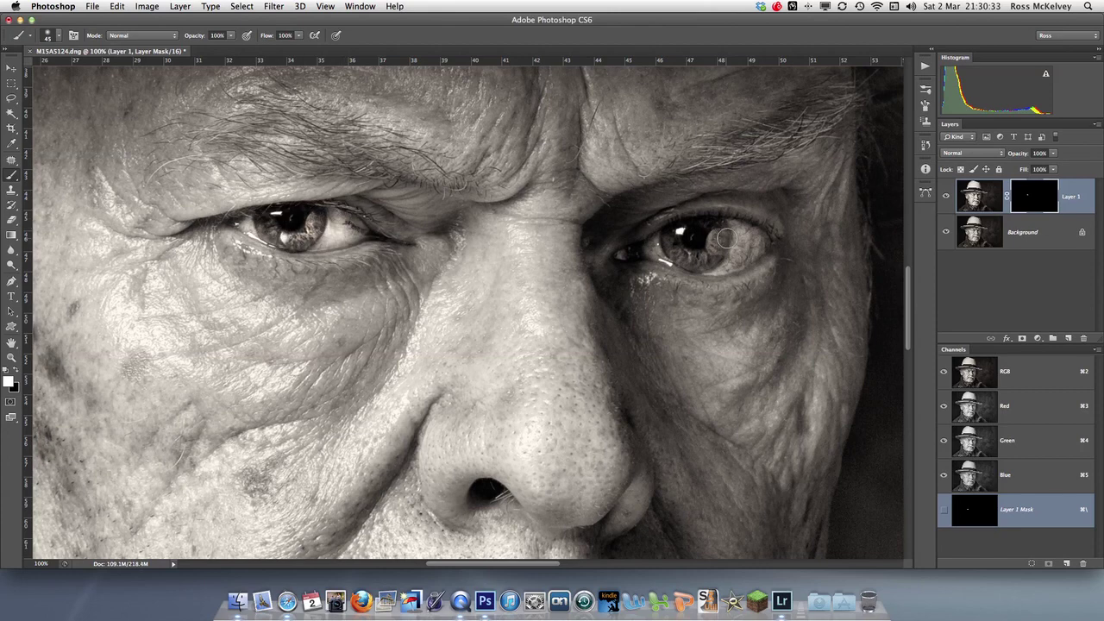
mouse_move(726, 238)
left_mouse_down()
mouse_move(749, 240)
mouse_move(697, 232)
mouse_move(654, 245)
mouse_move(740, 258)
mouse_move(754, 246)
mouse_move(709, 231)
mouse_move(686, 239)
mouse_move(699, 265)
mouse_move(752, 243)
mouse_move(706, 237)
left_mouse_up()
mouse_move(358, 233)
left_mouse_down()
mouse_move(326, 221)
mouse_move(253, 224)
mouse_move(322, 239)
mouse_move(308, 217)
mouse_move(341, 215)
left_mouse_up()
Compare the eyes with and without the masked contrast layer, and merge it into the Background
left_click(947, 198)
left_click(947, 197)
left_click(946, 197)
left_click(946, 198)
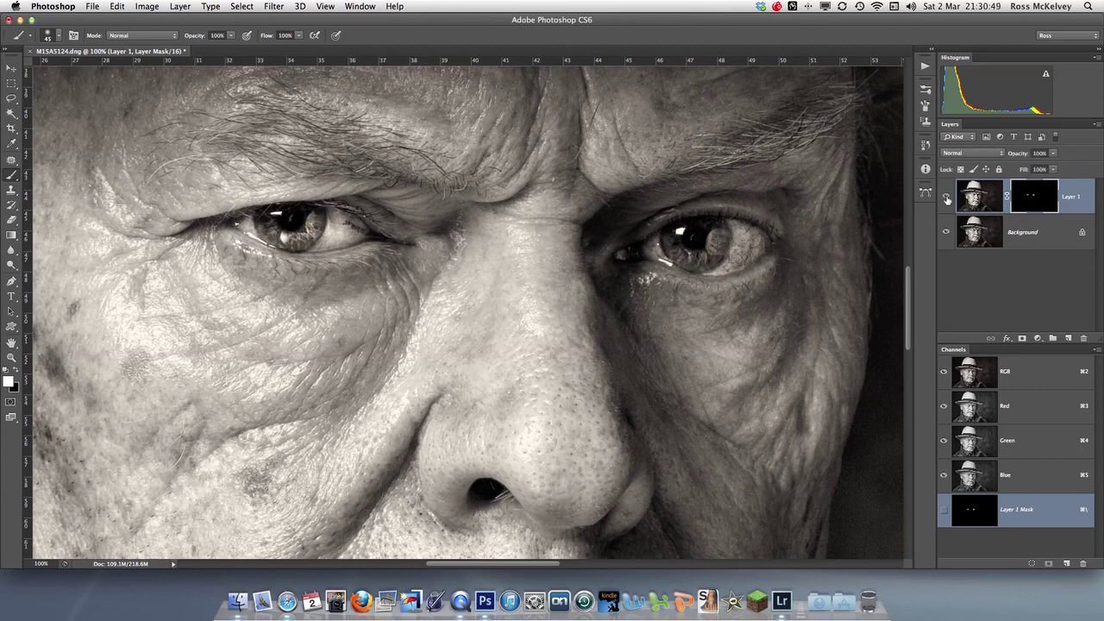
left_click(1097, 126)
key("Escape")
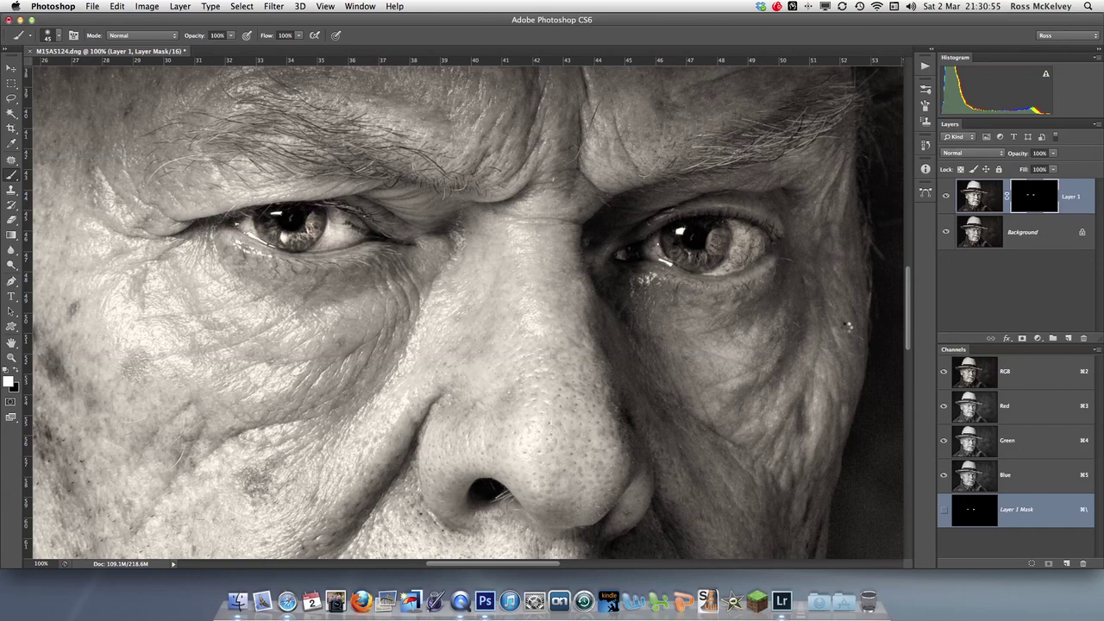
key("super+e")
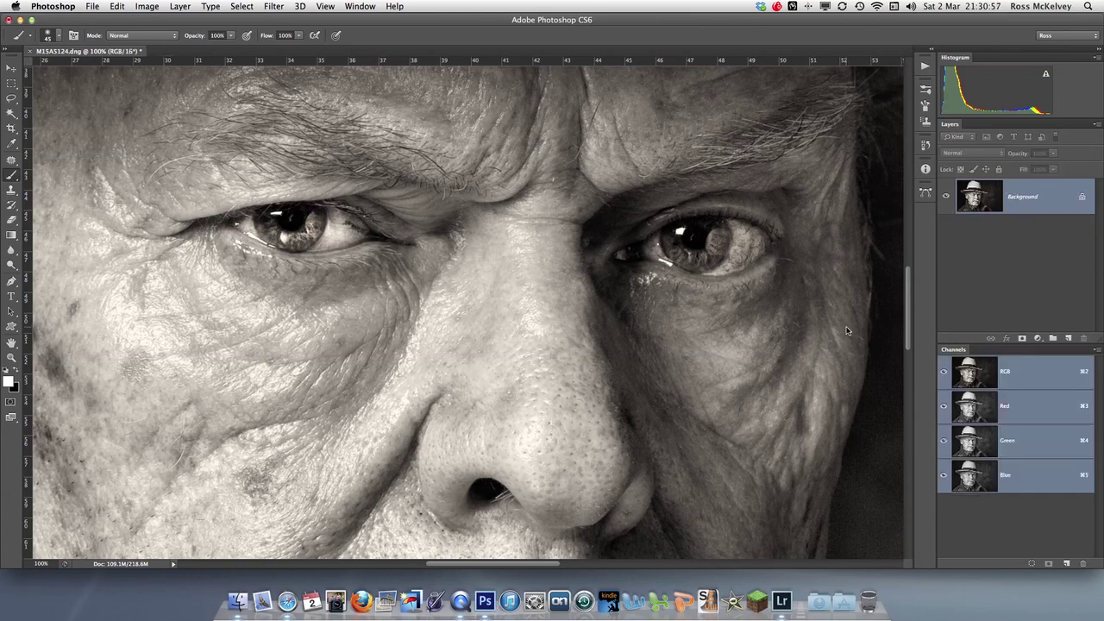
Run the Vignette action on the portrait and set the vignette layer's opacity to 50 %
key("super+minus")
key("super+minus")
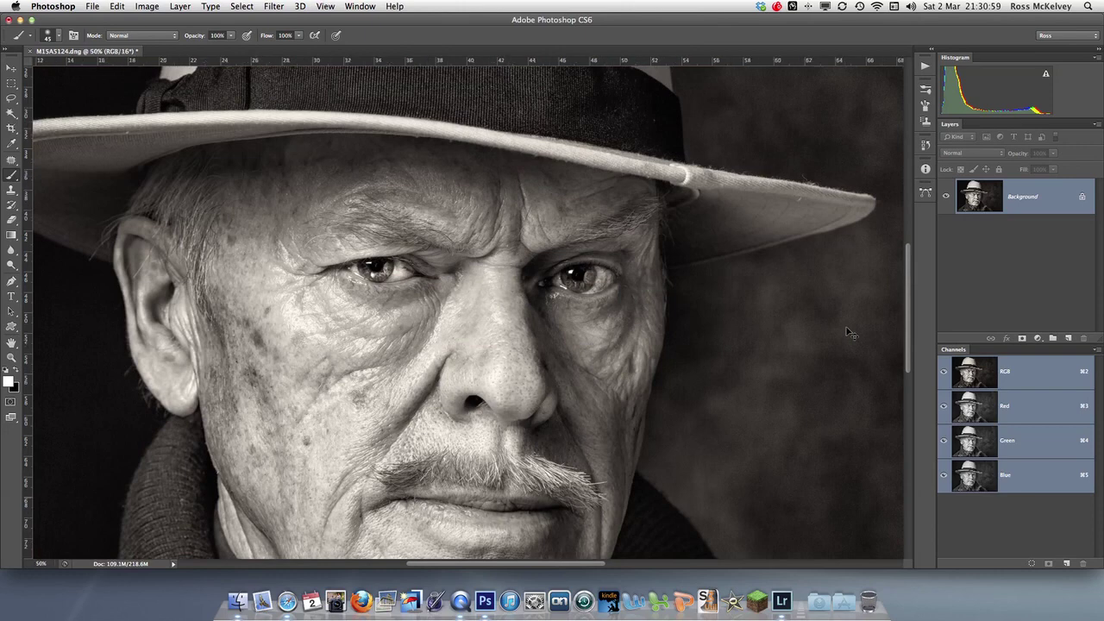
key("super+minus")
key("super+minus")
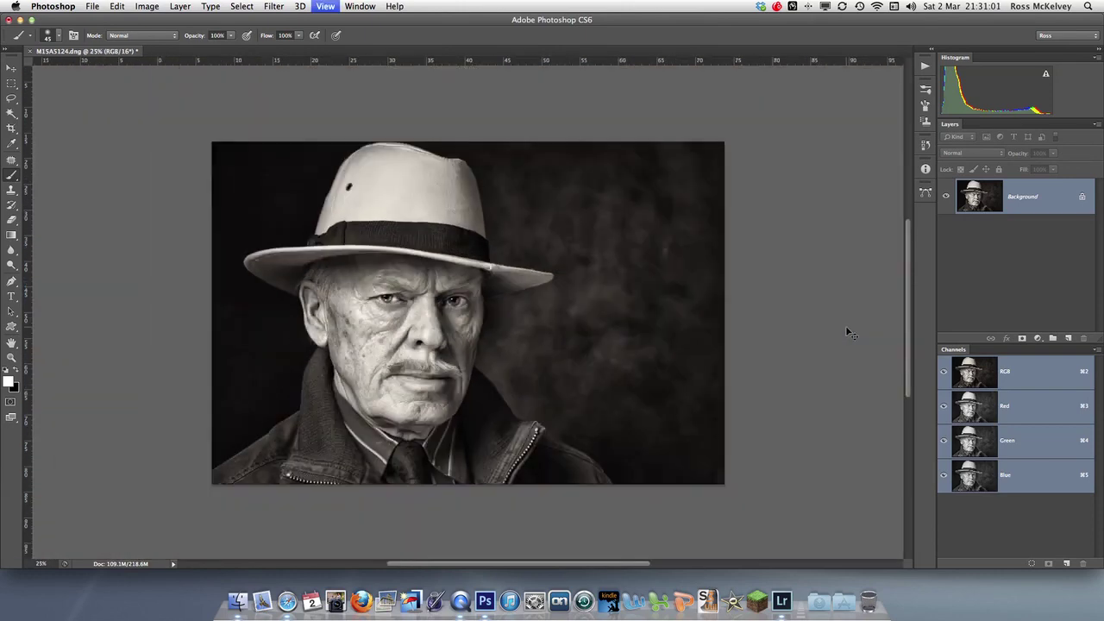
key("super+minus")
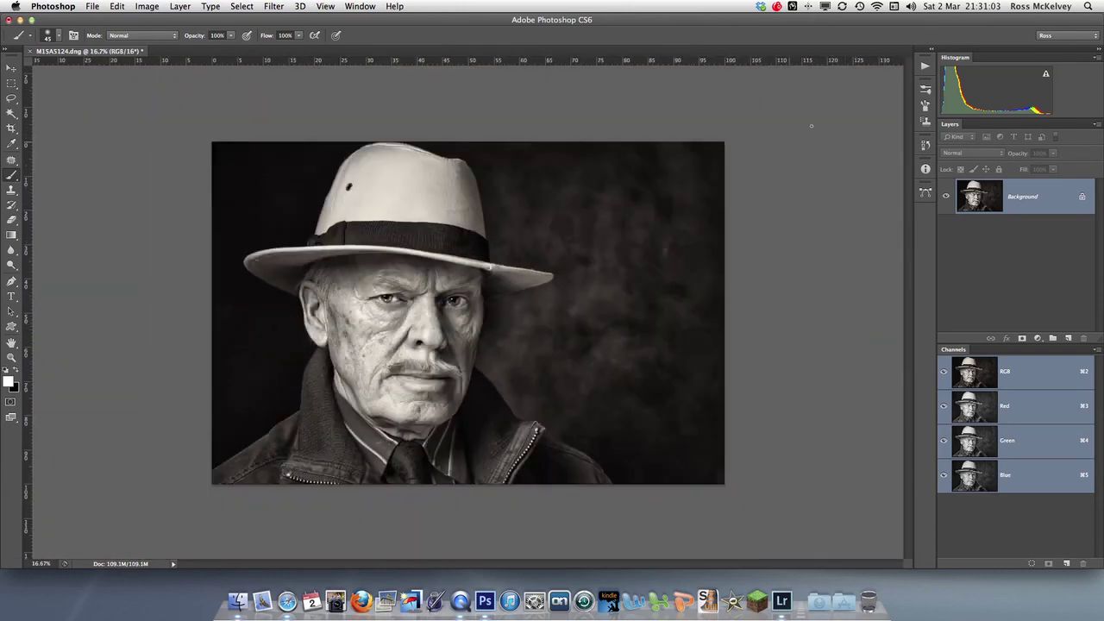
left_click(926, 67)
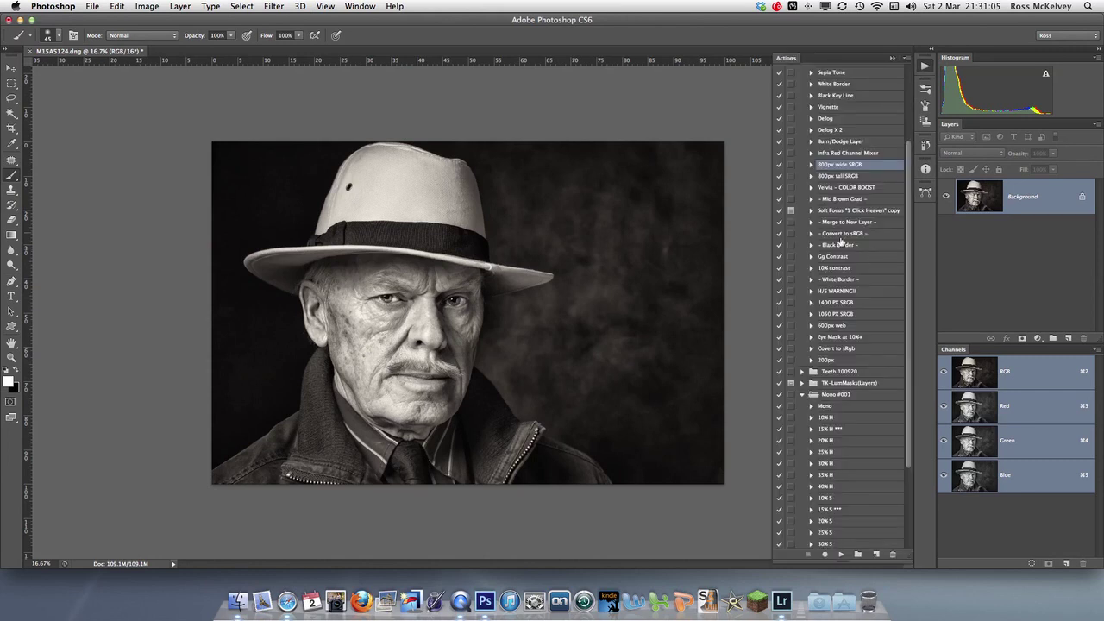
left_click(828, 107)
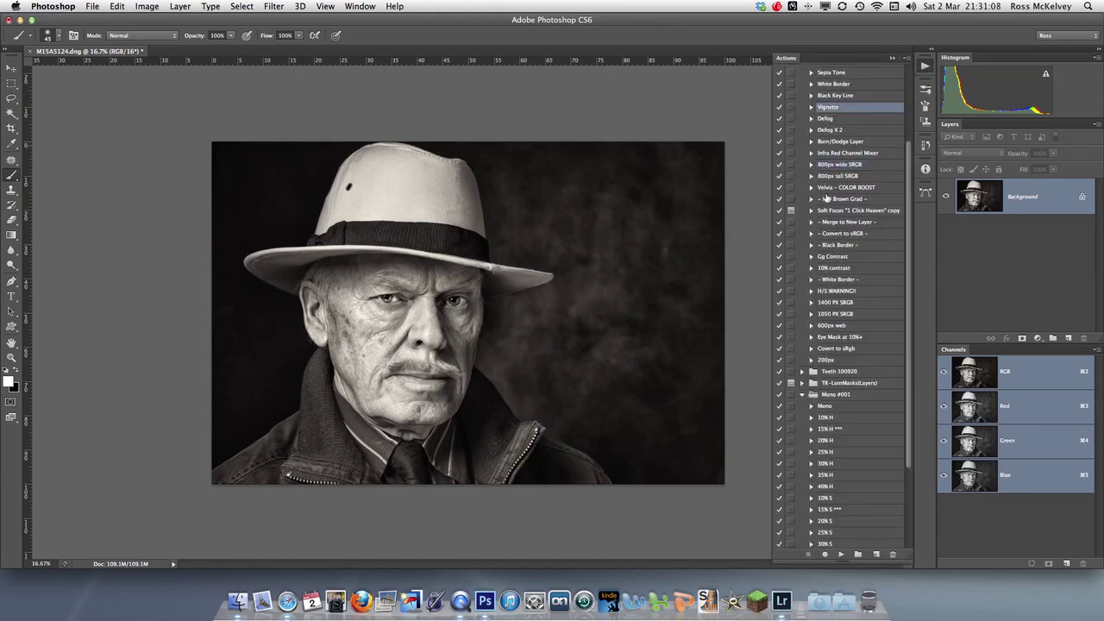
left_click(841, 554)
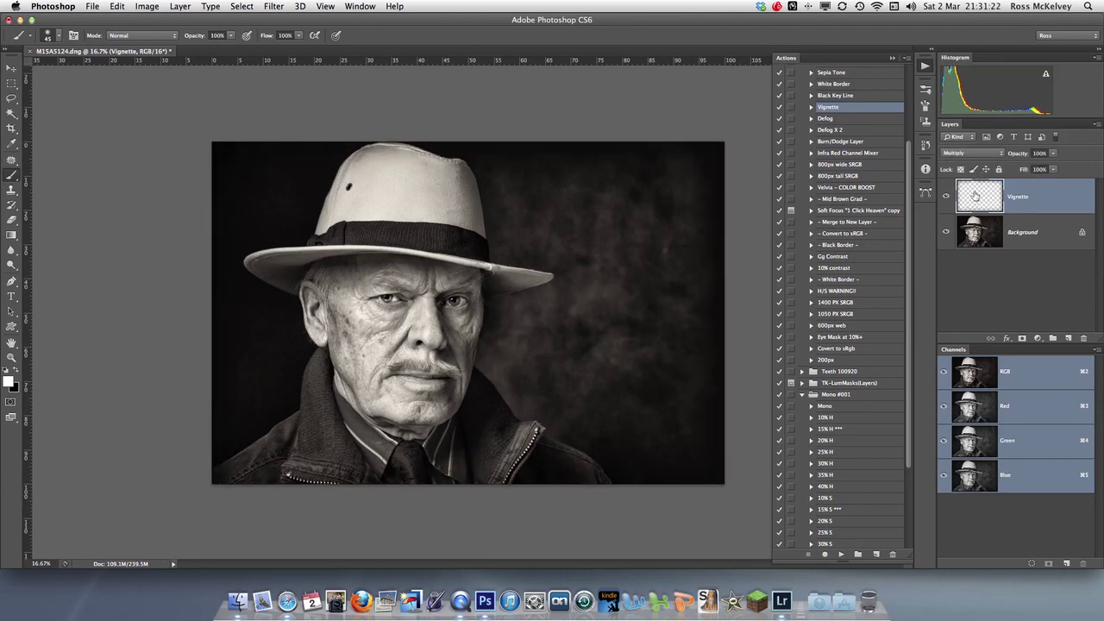
key("v")
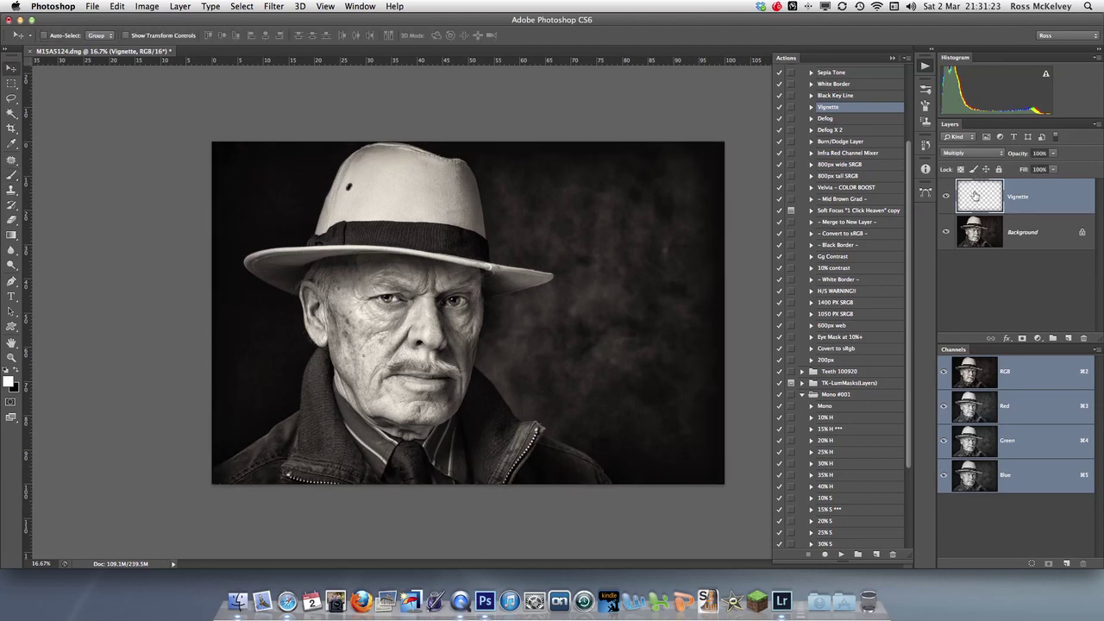
key("5")
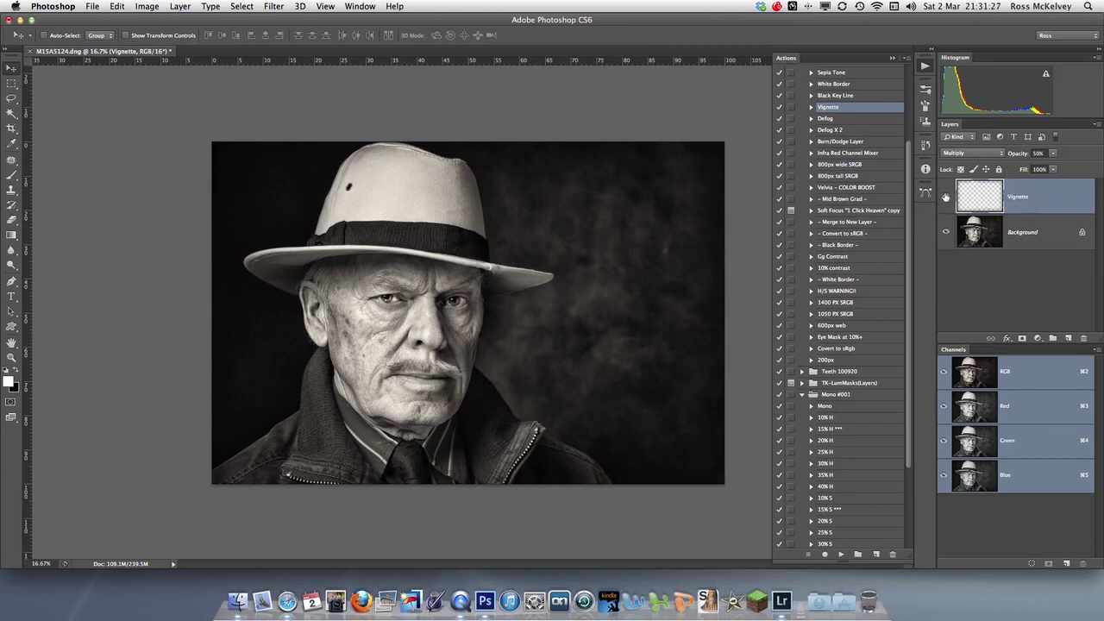
Compare the portrait with and without the vignette, and merge the vignette layer into the Background
left_click(946, 197)
left_click(946, 197)
left_click(1096, 124)
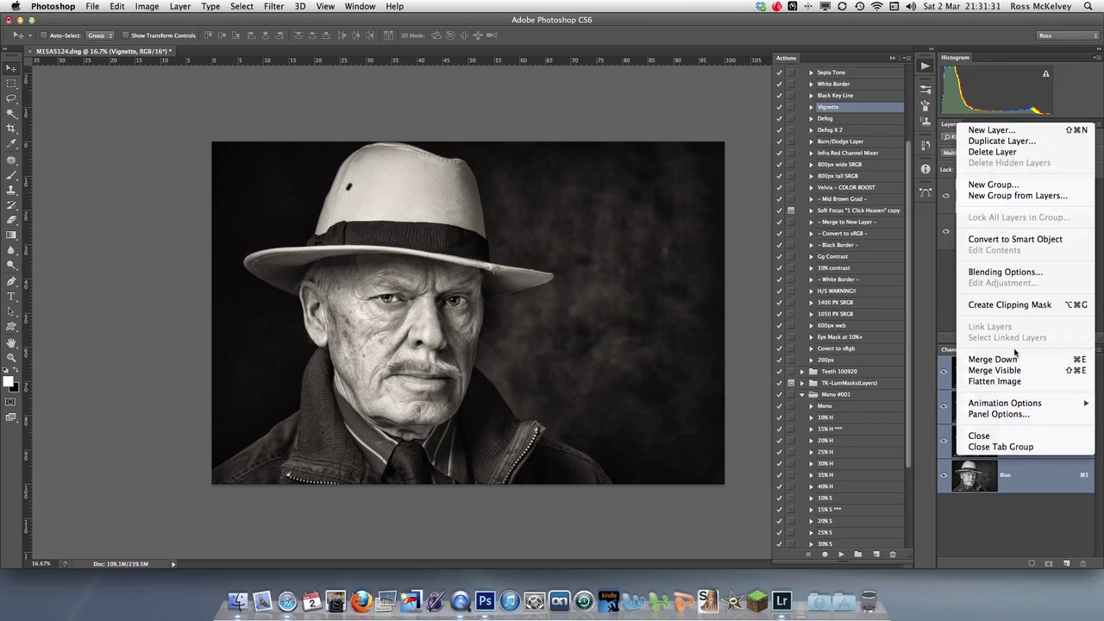
key("Escape")
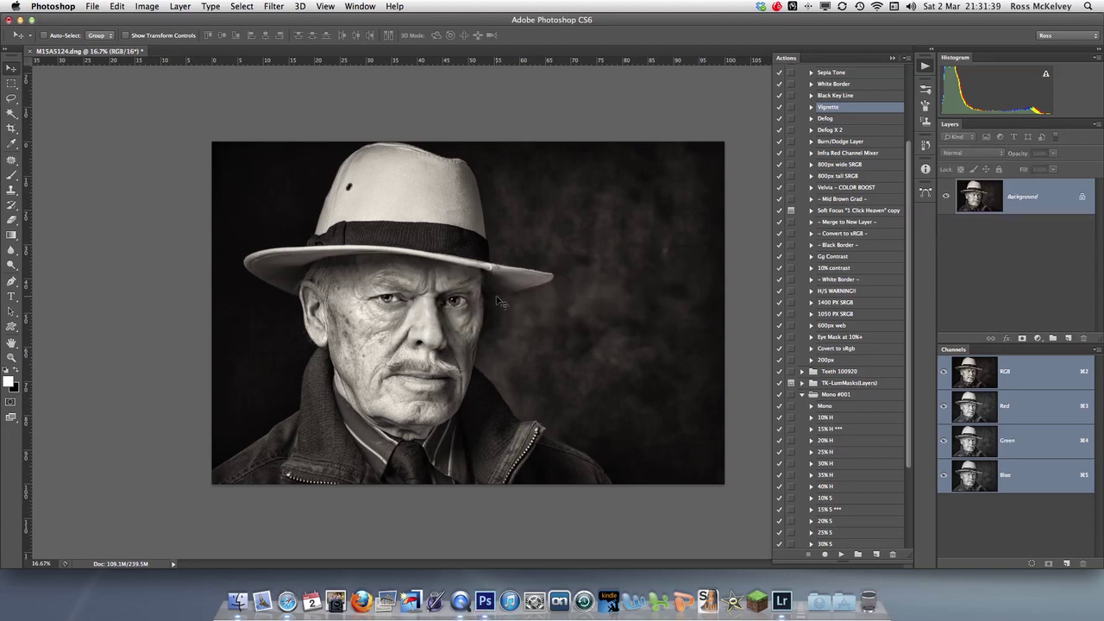
Duplicate the Background and darken the copy with an RGB Curves point at Input 50, Output 61
key("super+j")
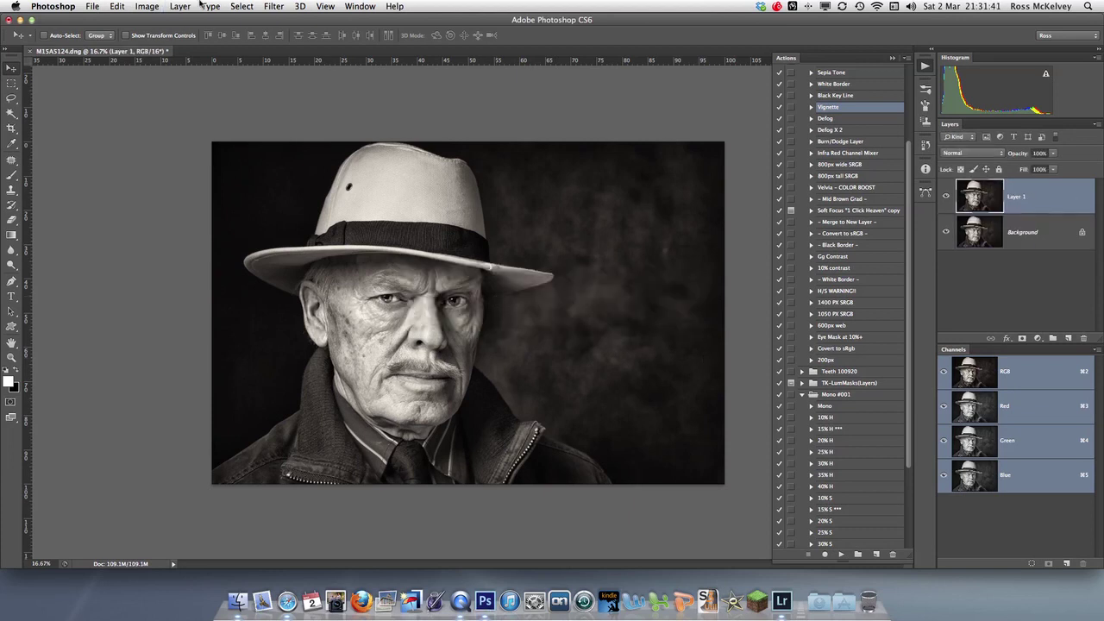
left_click(152, 6)
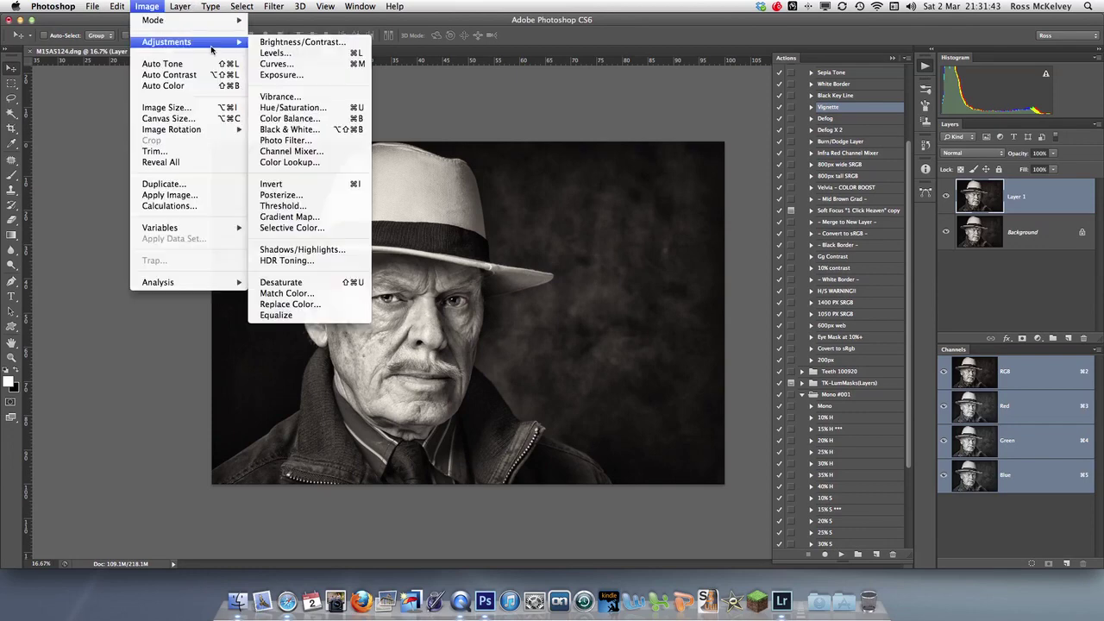
mouse_move(208, 42)
left_click(309, 64)
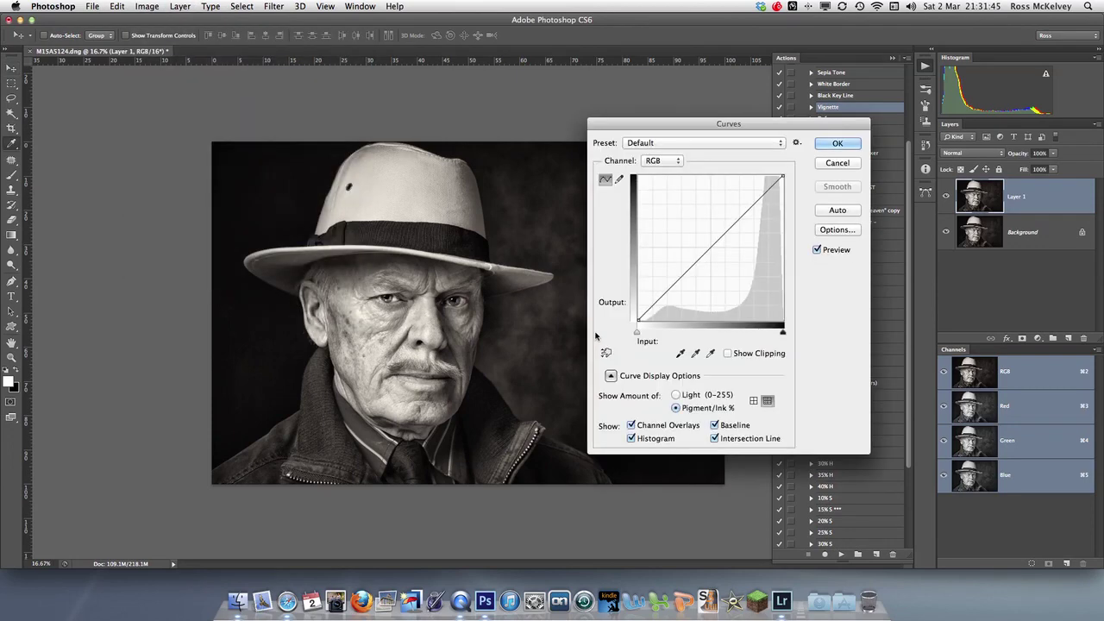
left_click(710, 245)
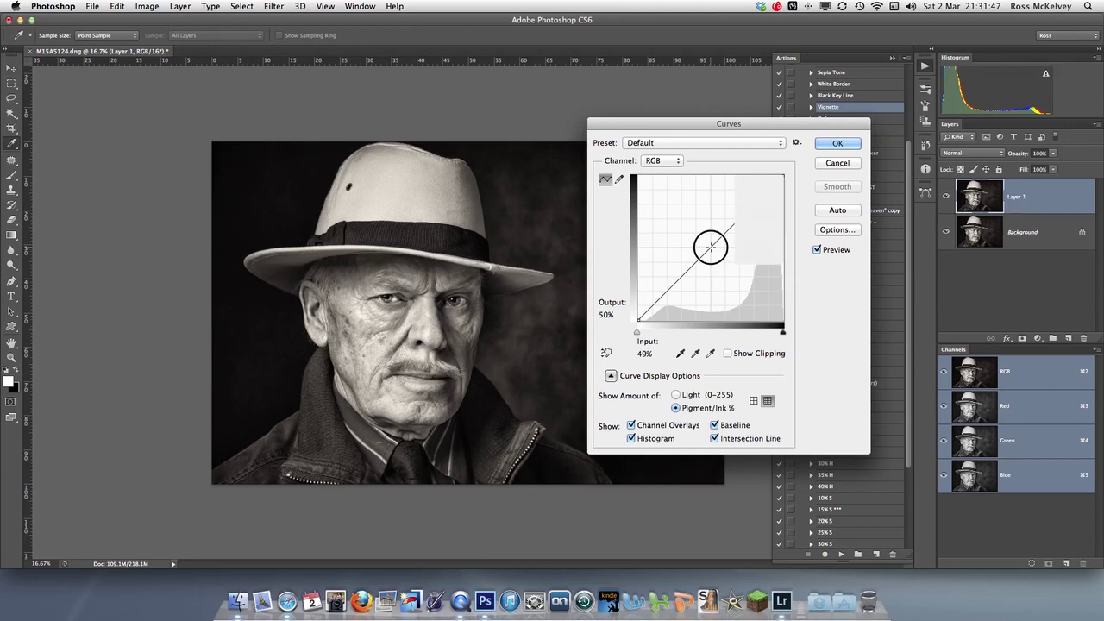
left_click_drag(710, 245, 710, 229)
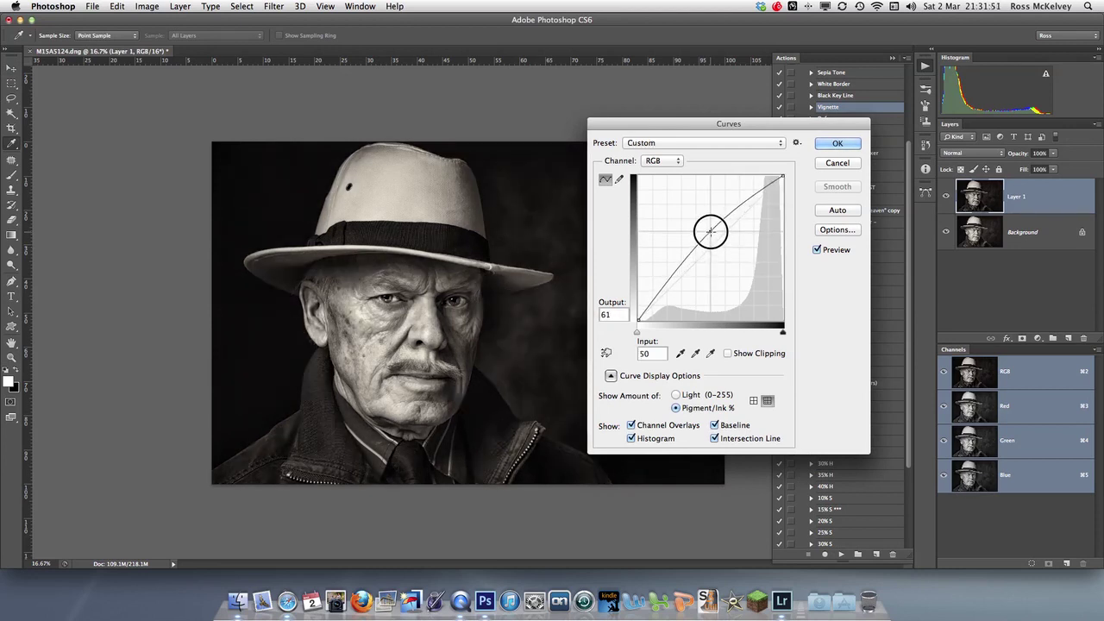
left_click(838, 144)
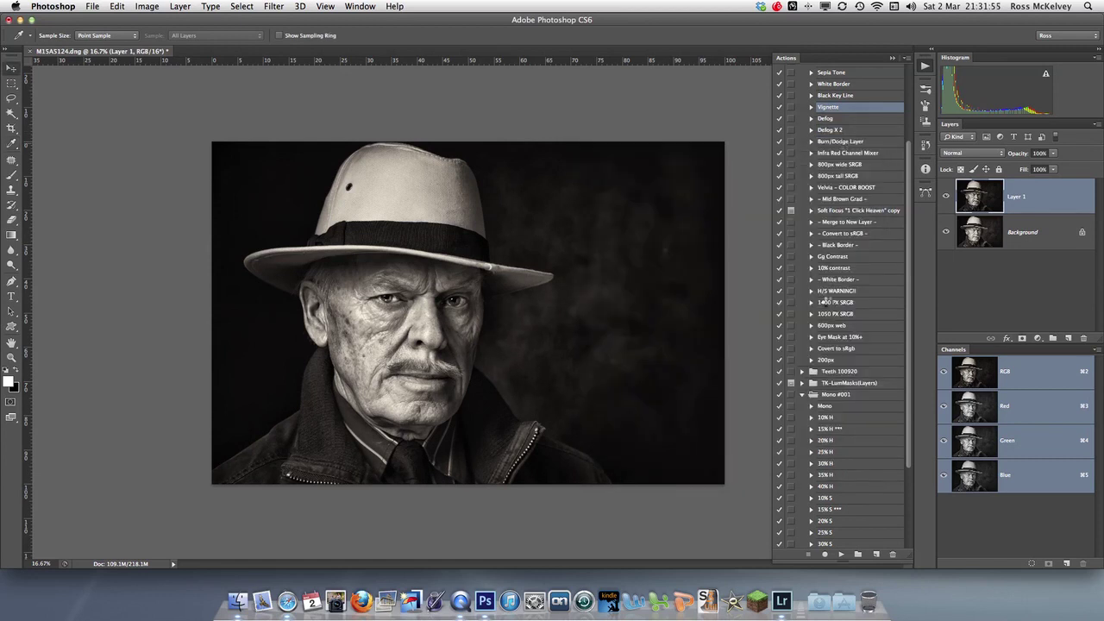
Add a black mask to the darkened layer and reveal it over the hat's crown with a white 300 px brush
key("v")
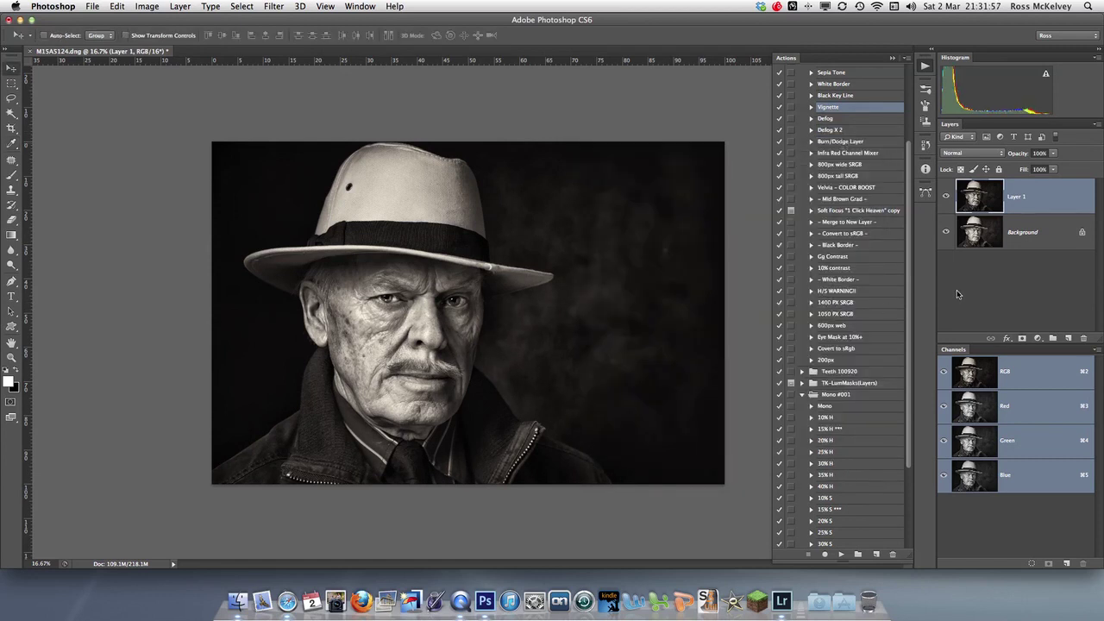
left_click(1024, 338, "alt")
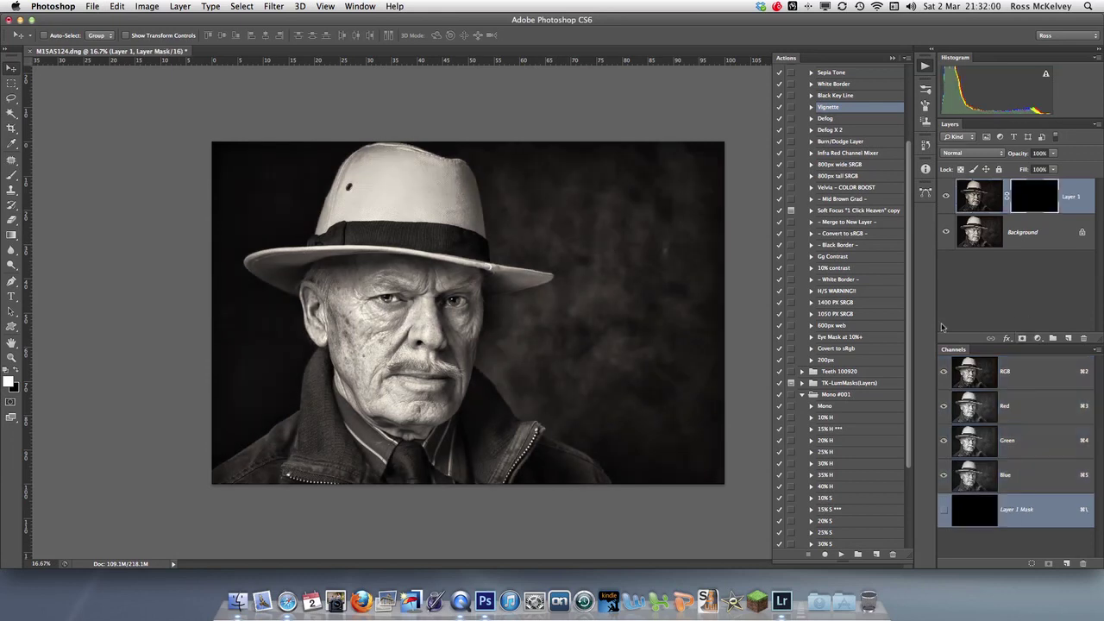
left_click(11, 175)
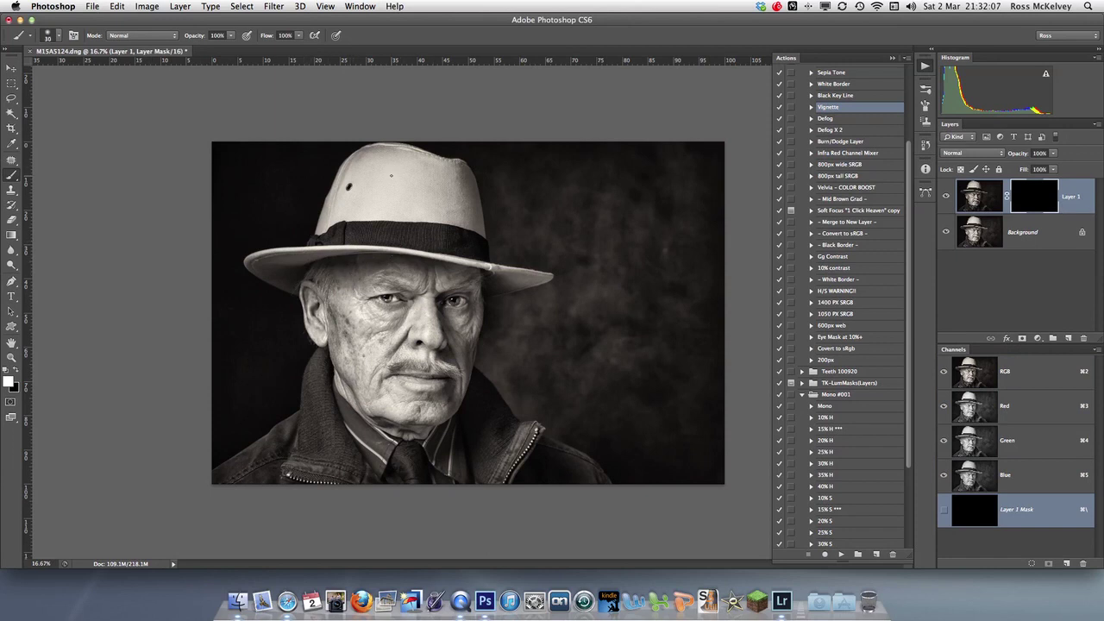
key("bracketright")
key("bracketright")
key("bracketright")
key("bracketright")
key("bracketright")
key("bracketright")
key("bracketright")
key("bracketright")
key("bracketright")
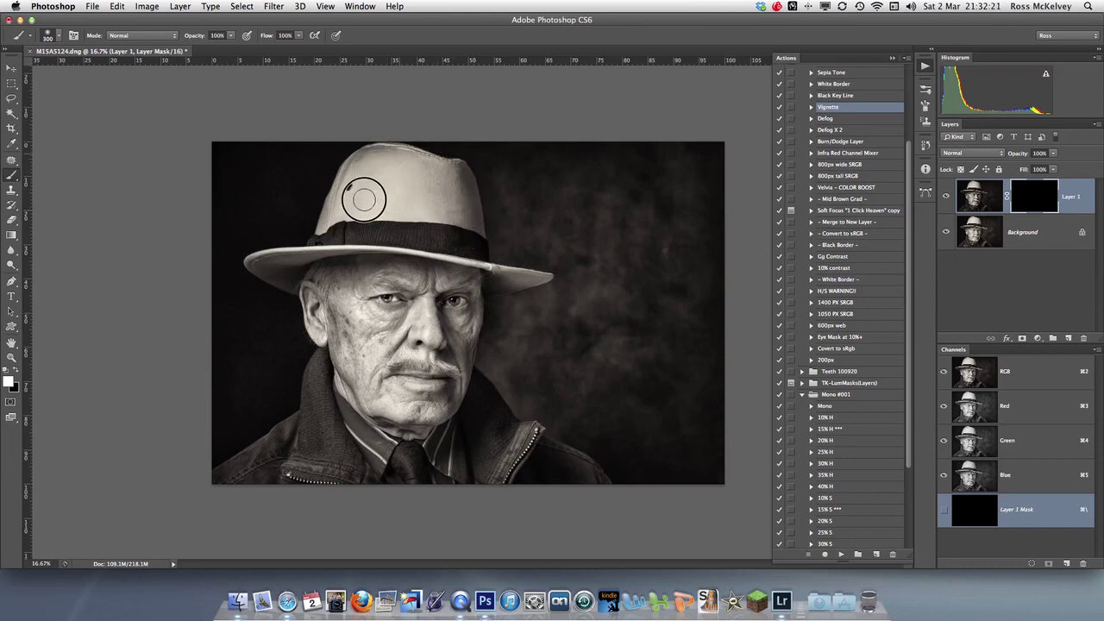
left_click_drag(466, 213, 470, 215)
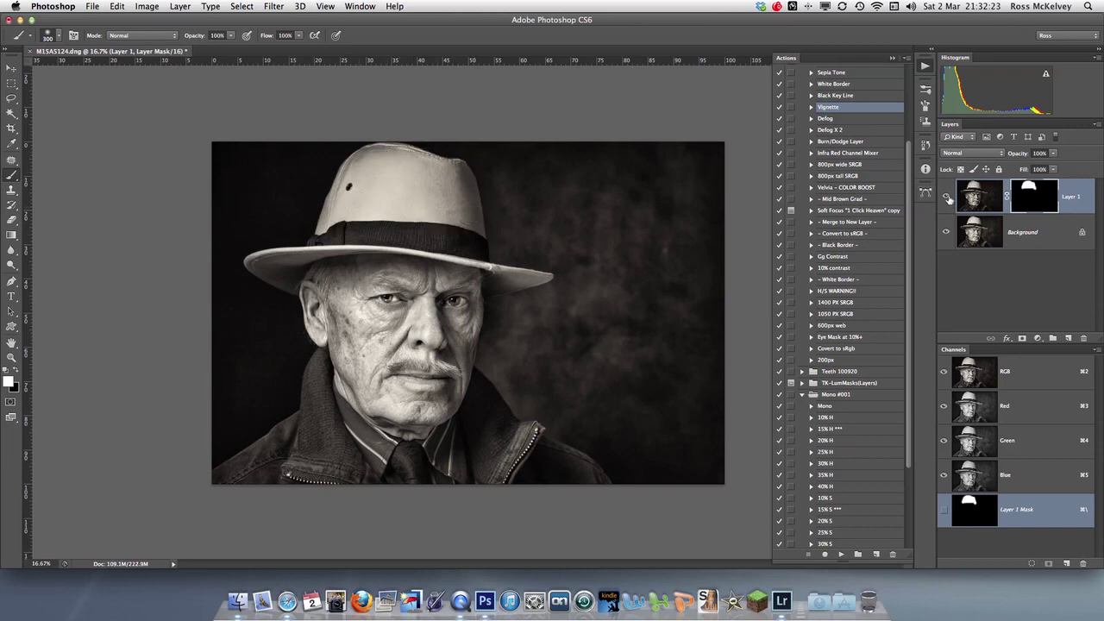
Compare the hat with and without the masked darkening, and flatten the image
left_click(947, 198)
left_click(946, 197)
left_click(946, 197)
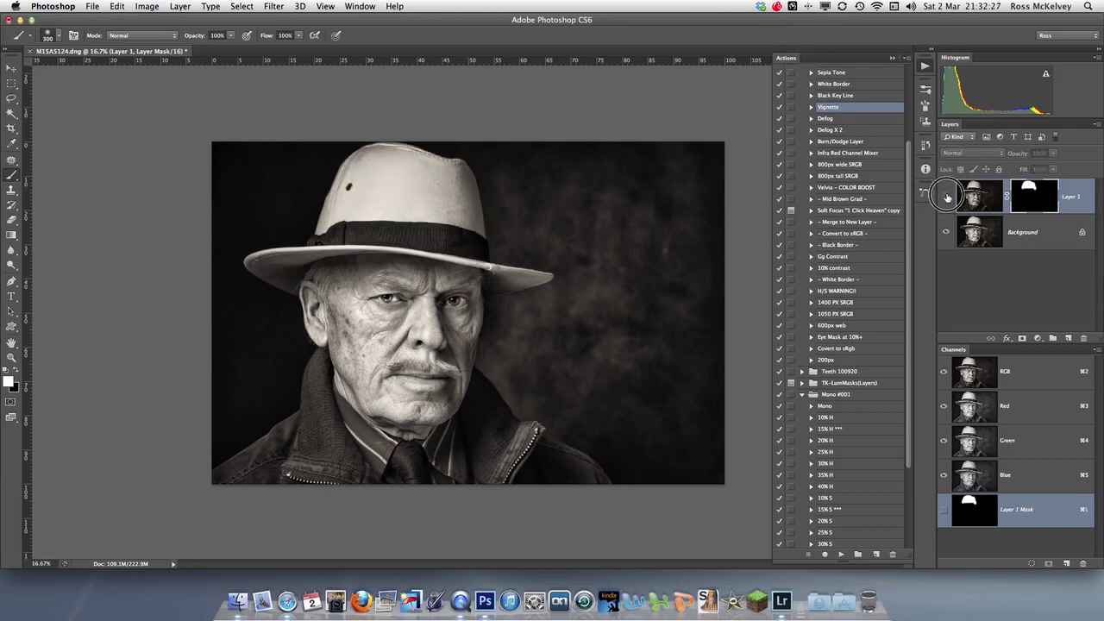
left_click(946, 197)
left_click(1096, 125)
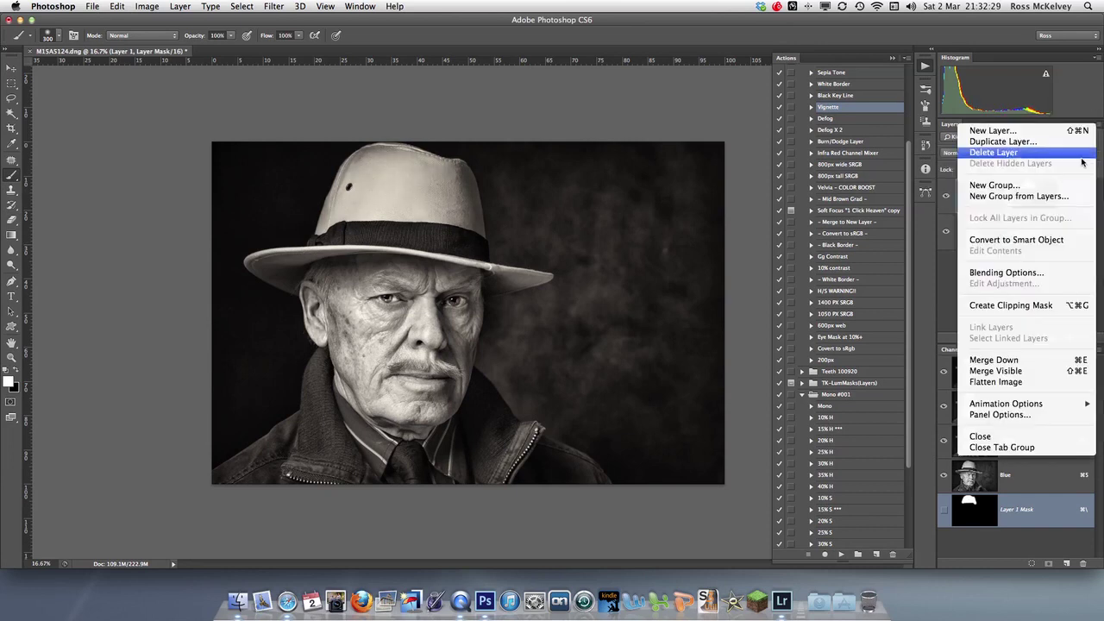
left_click(1047, 382)
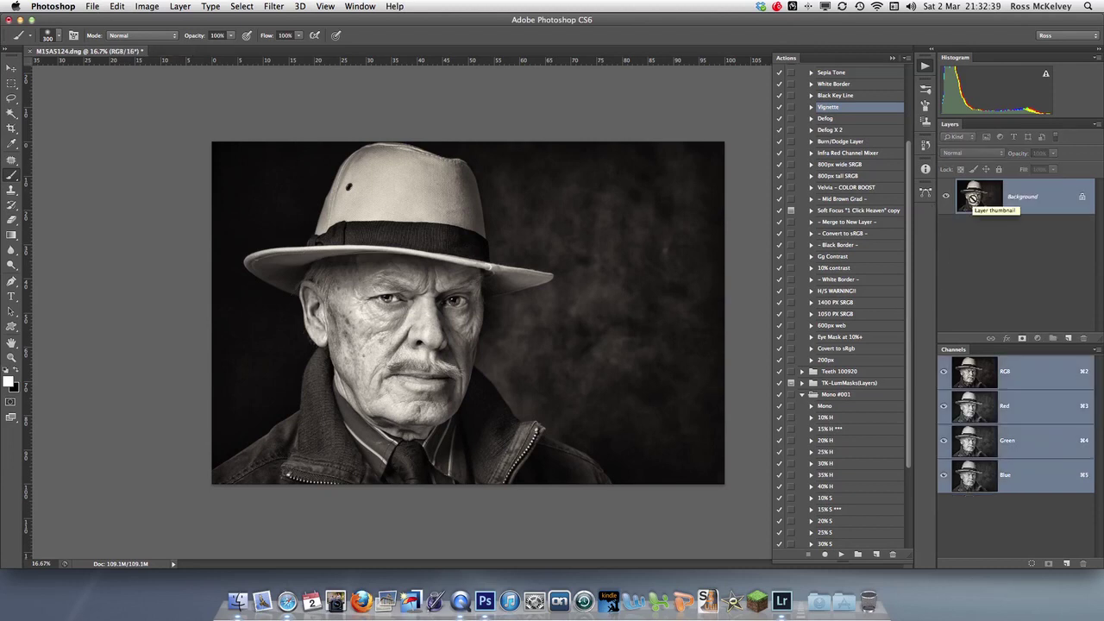
Duplicate the Background and open the copy in Color Efex Pro 4 with the Darken / Lighten Center filter
key("super+j")
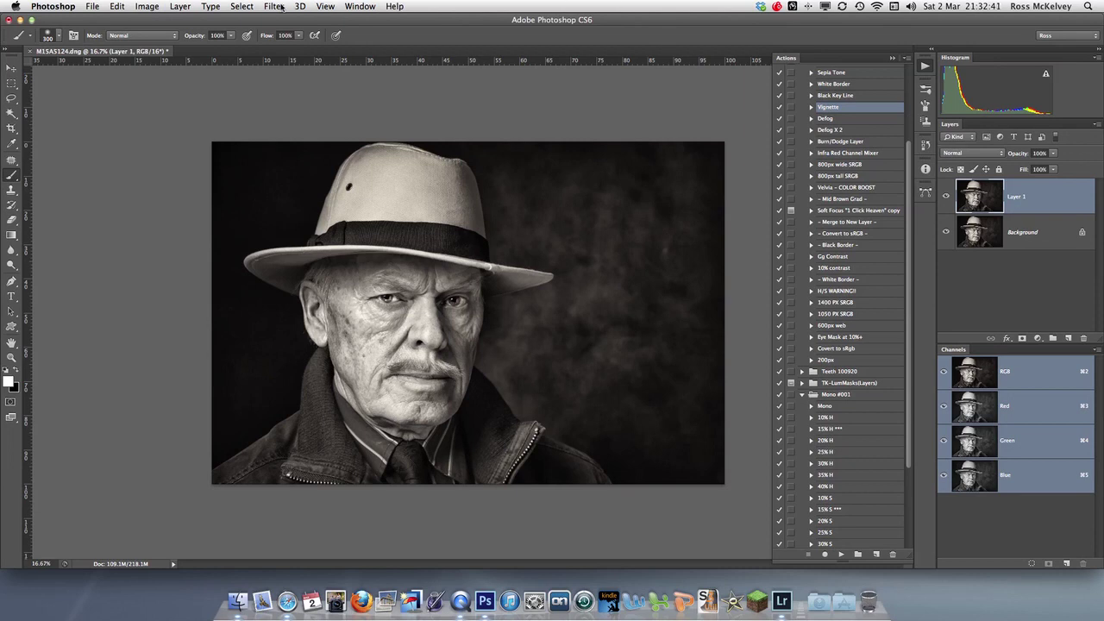
left_click(282, 7)
mouse_move(350, 273)
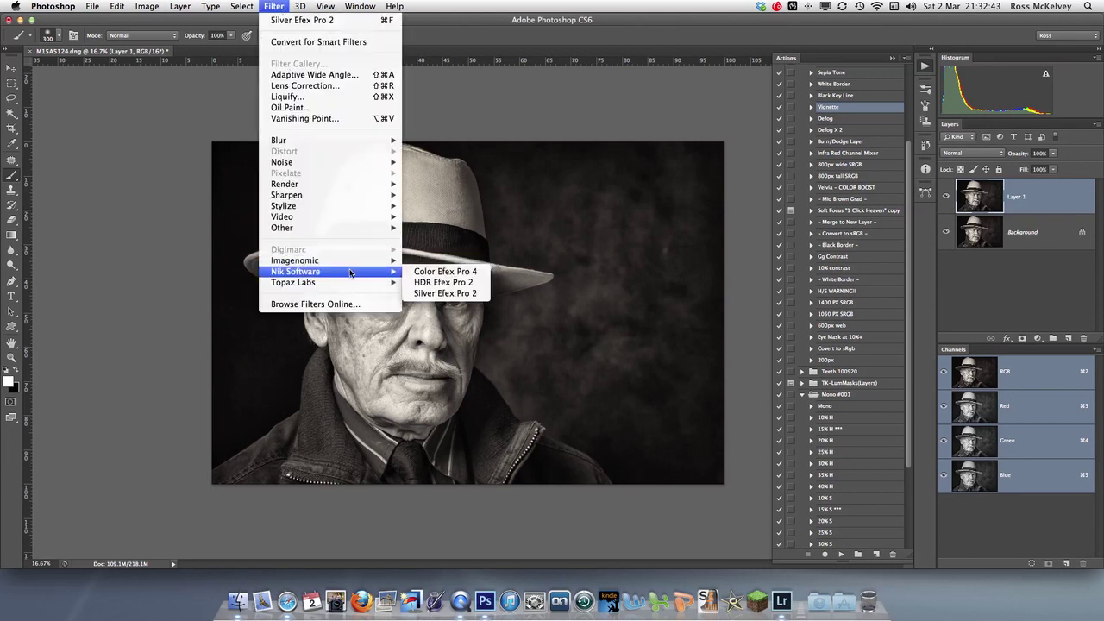
left_click(446, 271)
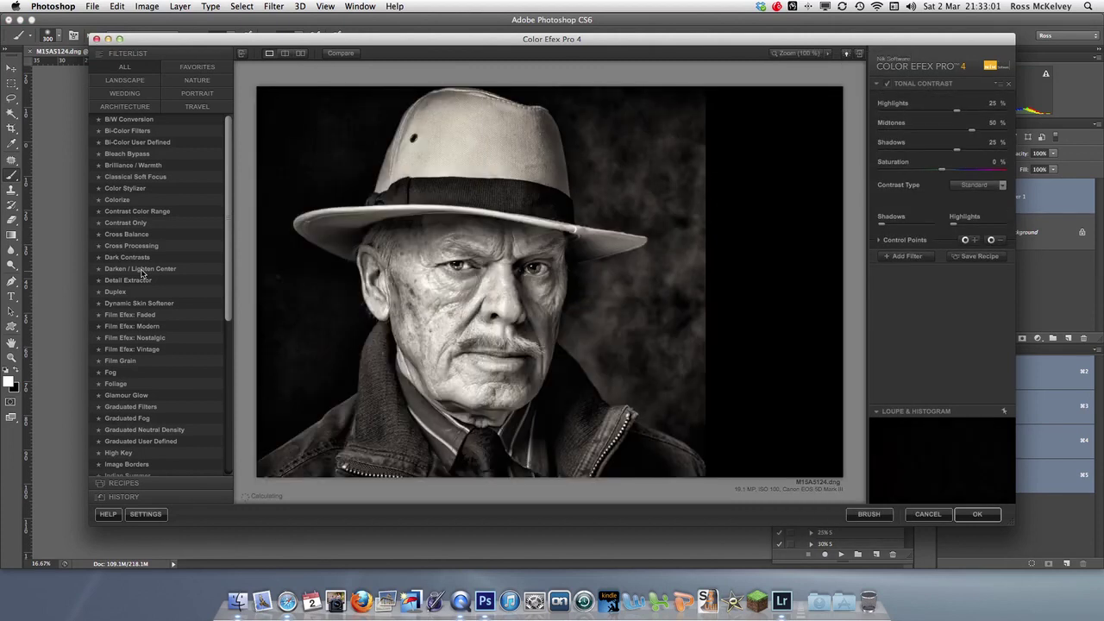
left_click(138, 269)
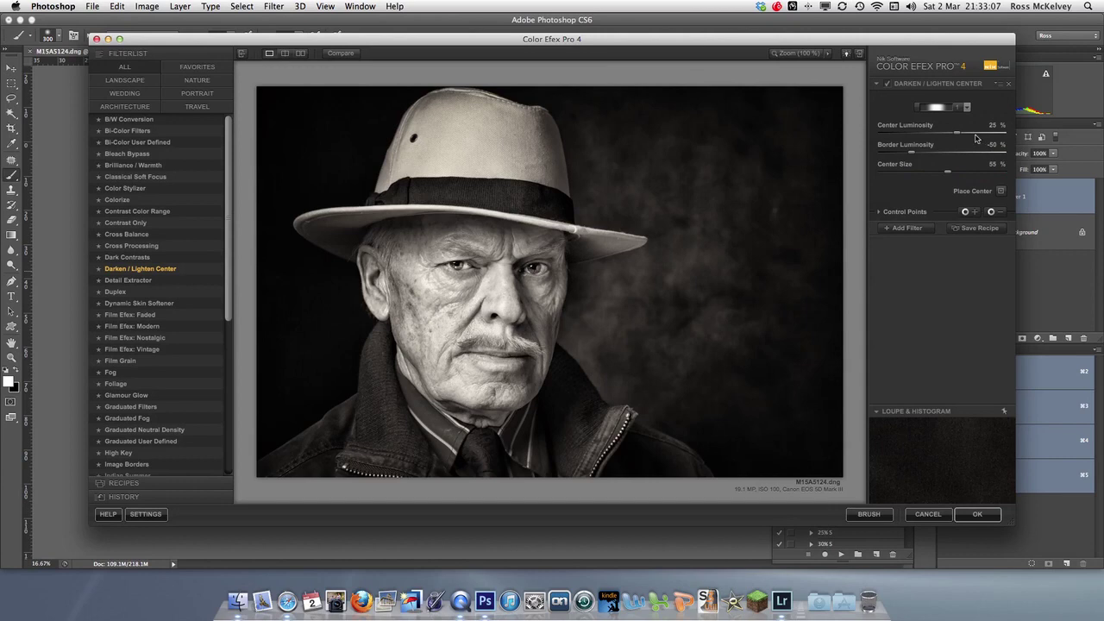
Apply the filter with Border Luminosity -30%, Center Size 12% and the center placed on the man's eye, comparing before and after
left_click(914, 155)
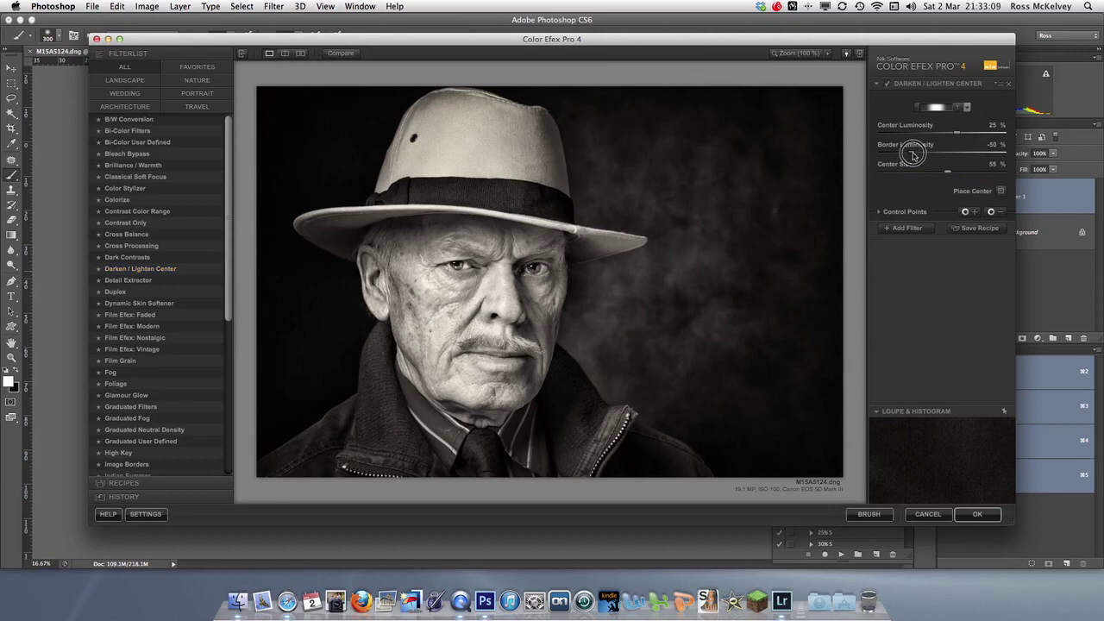
left_click_drag(914, 155, 898, 172)
left_click(1002, 192)
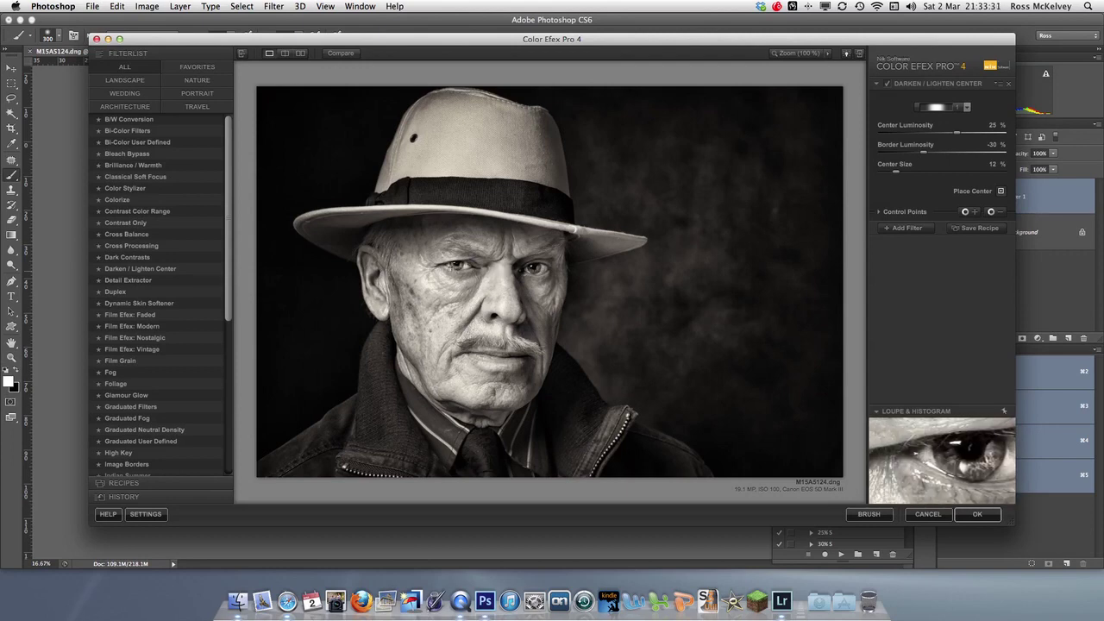
left_click(453, 268)
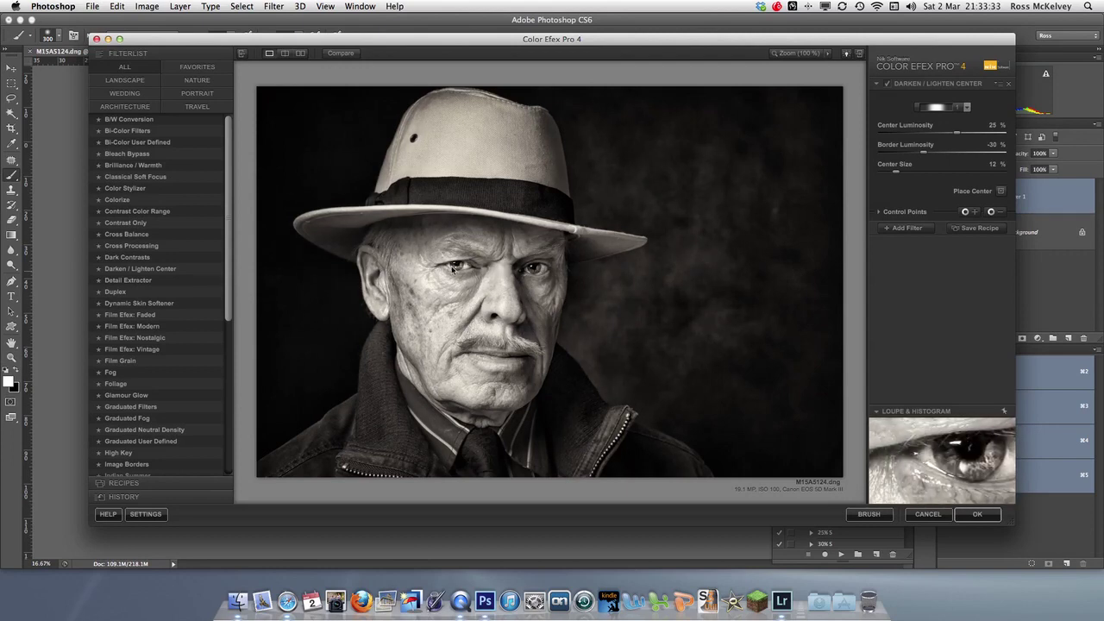
left_click(341, 56)
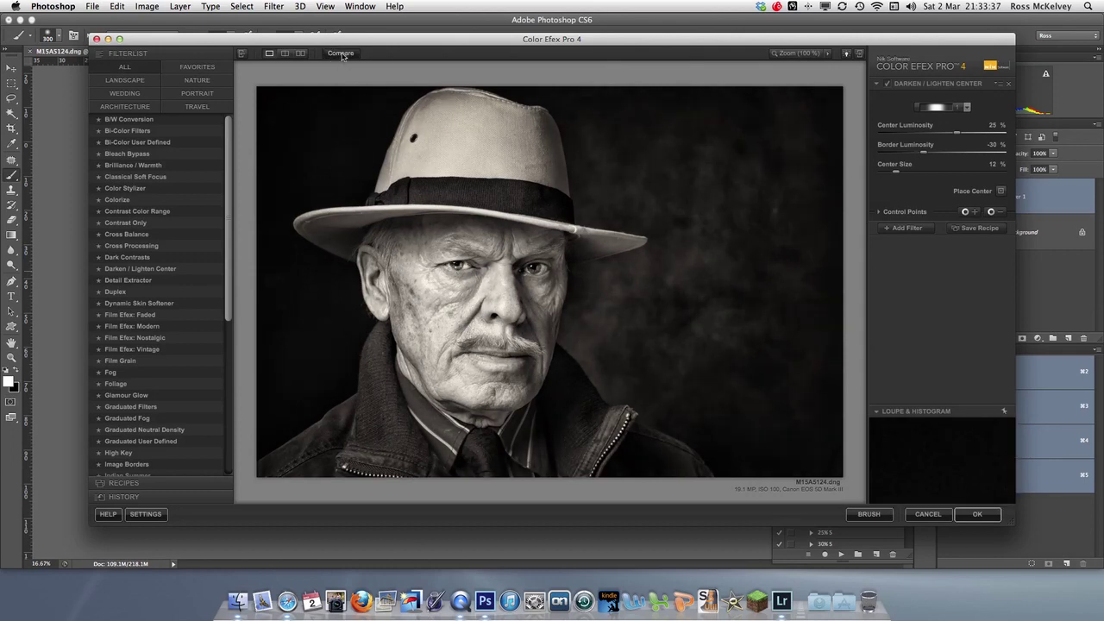
left_click(342, 55)
left_click(978, 515)
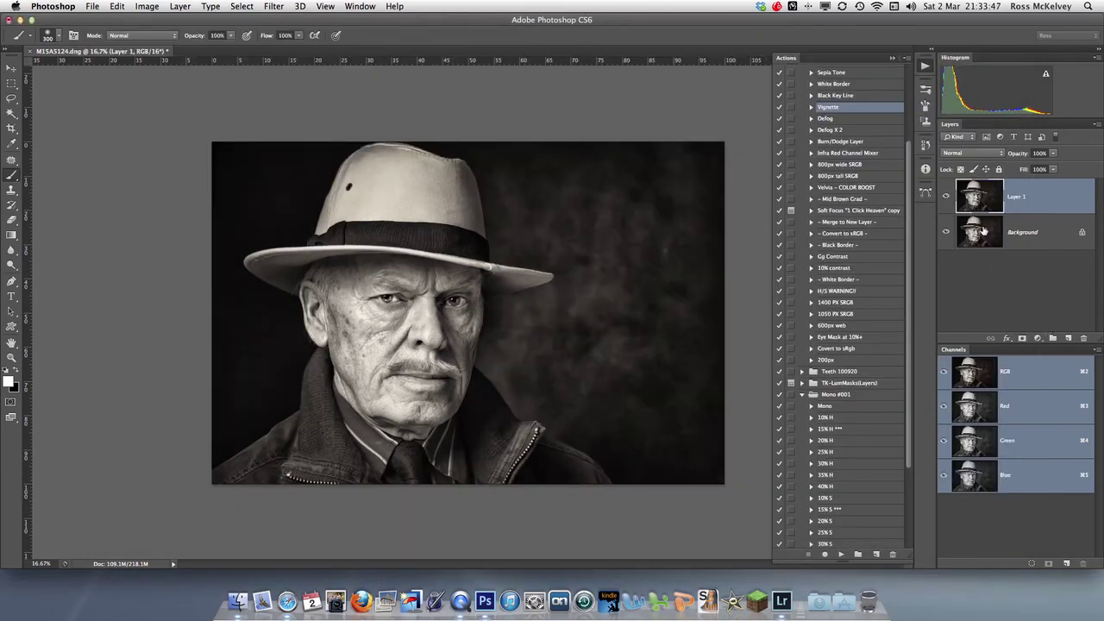
Compare the portrait with and without the Darken / Lighten Center layer, and flatten the image
left_click(943, 197)
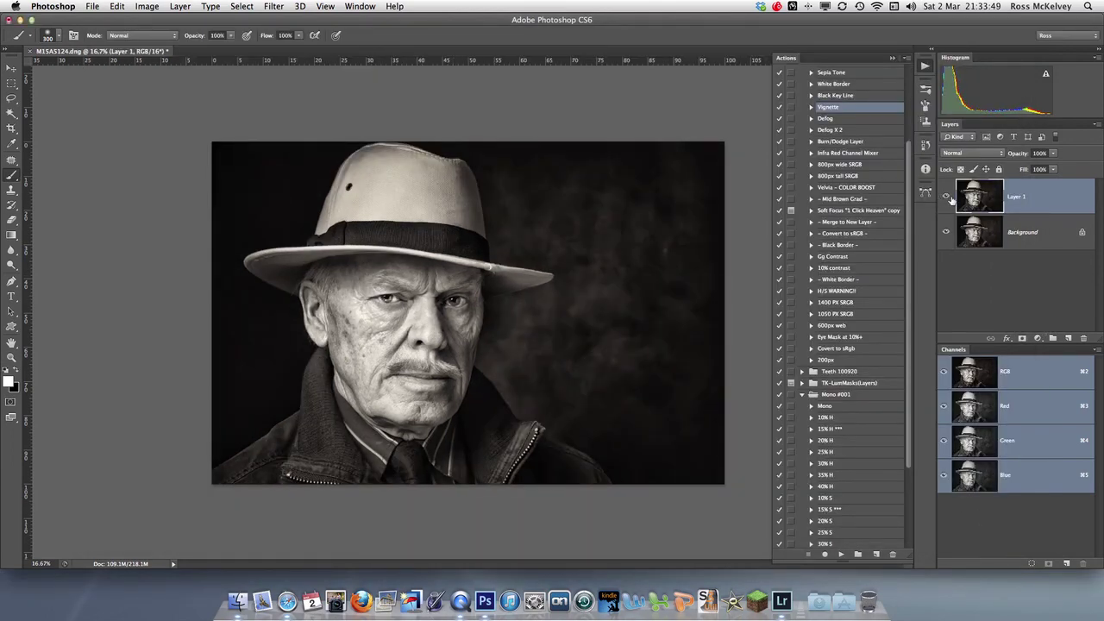
left_click(947, 197)
left_click(1097, 127)
left_click(1036, 381)
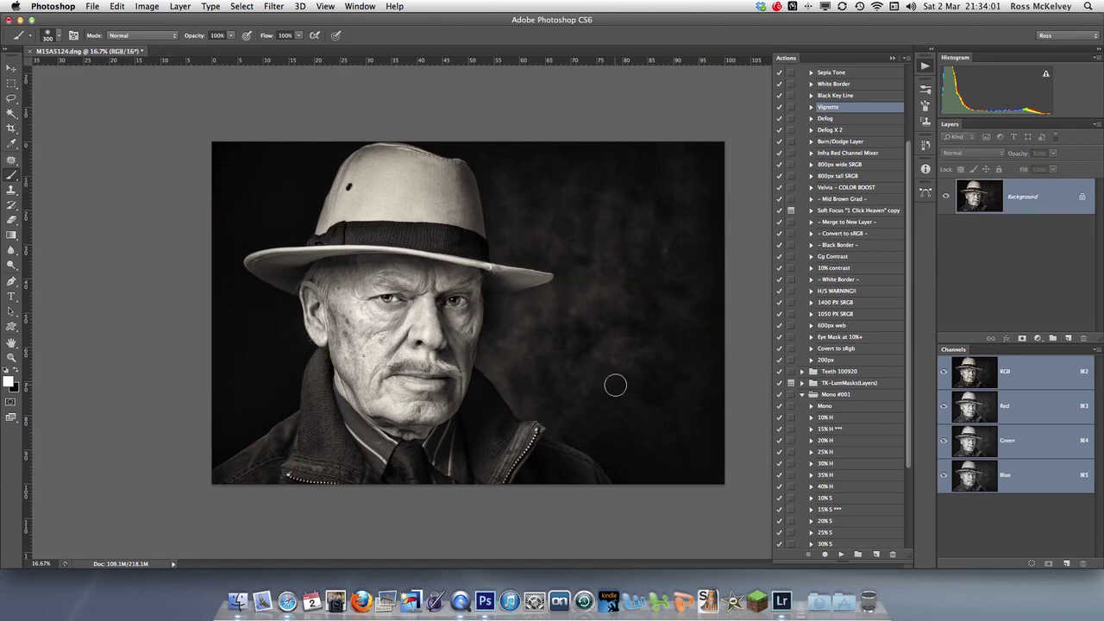
Duplicate the Background and apply Smart Sharpen at Amount 100%, Radius 1.2 px, removing Lens Blur, checking the eyes in the preview
key("super+j")
left_click(279, 6)
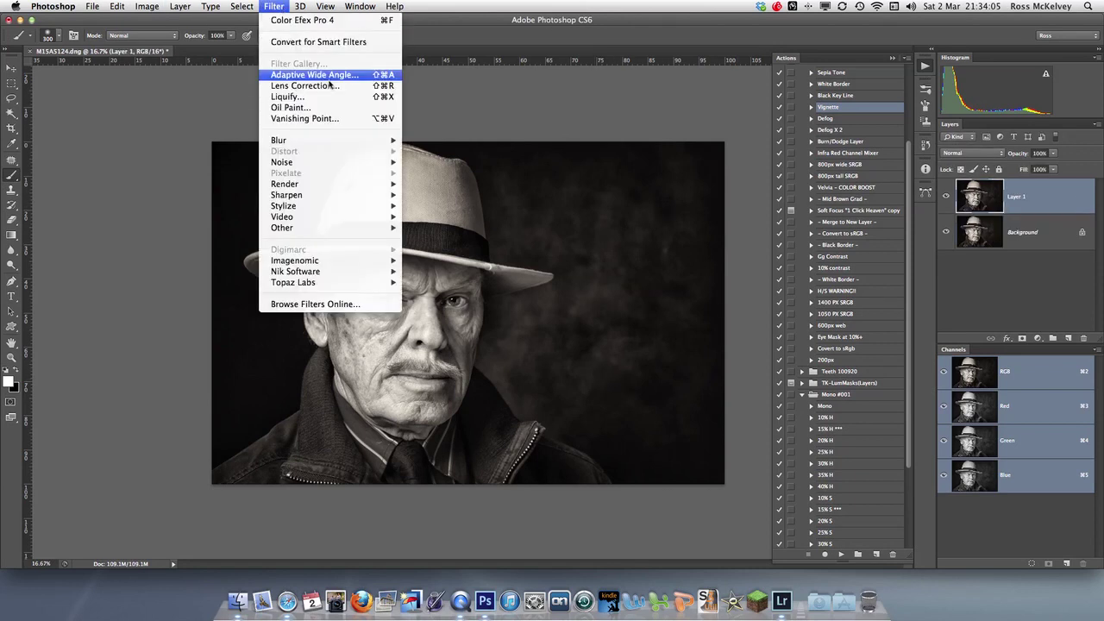
mouse_move(345, 195)
left_click(473, 229)
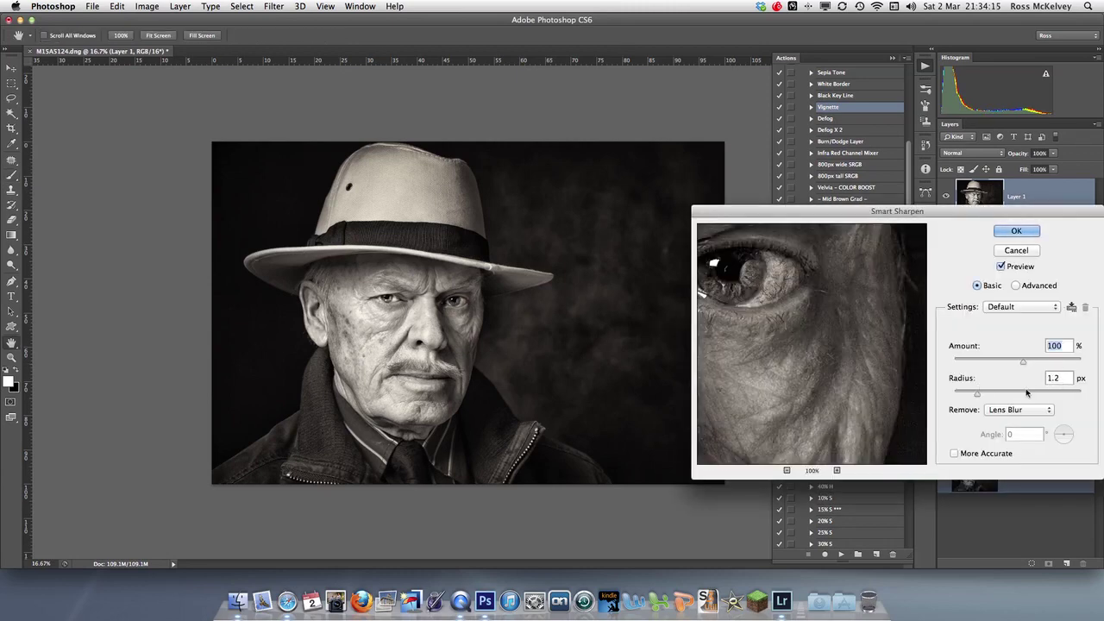
left_click_drag(750, 318, 879, 377)
left_click_drag(790, 367, 702, 428)
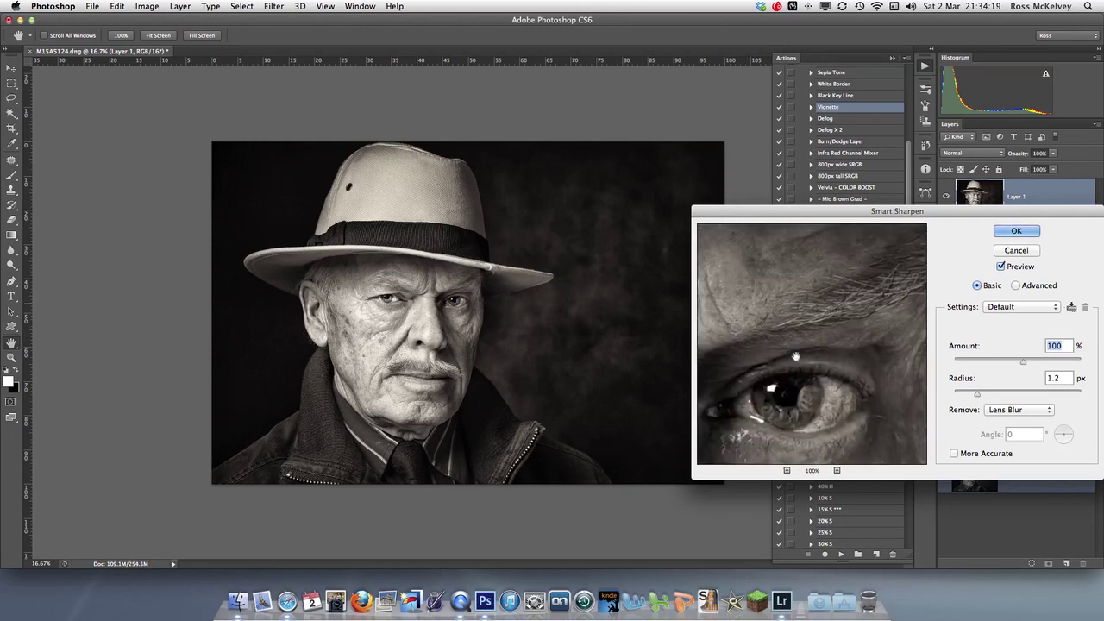
left_click(832, 323)
left_click(1017, 231)
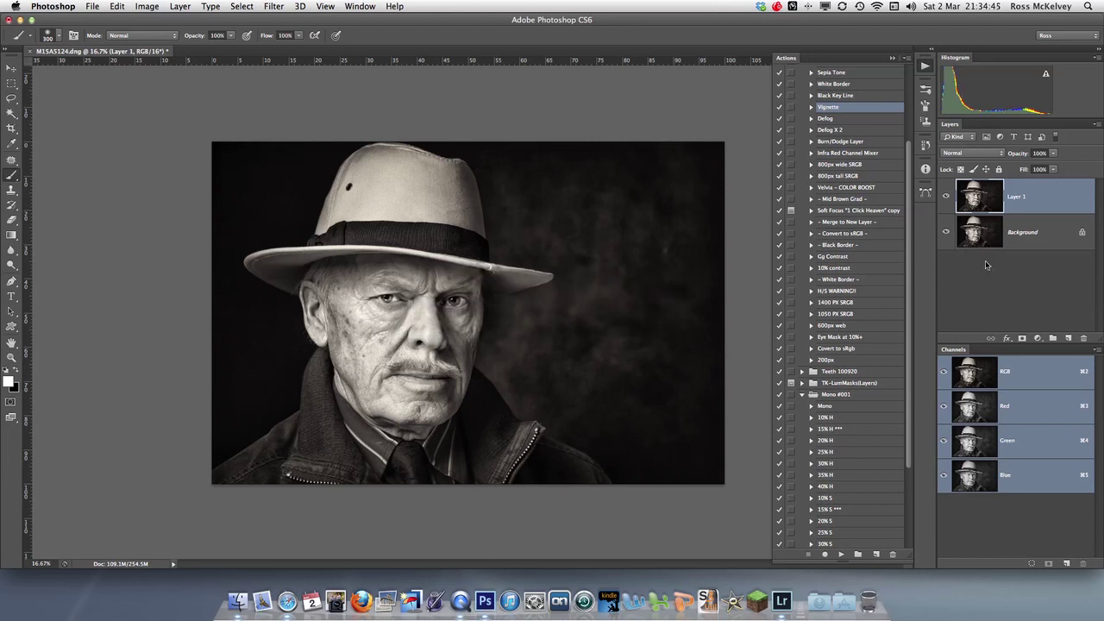
Reveal the sharpening only over the man using a black layer mask and a white 800 px brush, and flatten the image
left_click(1022, 338, "alt")
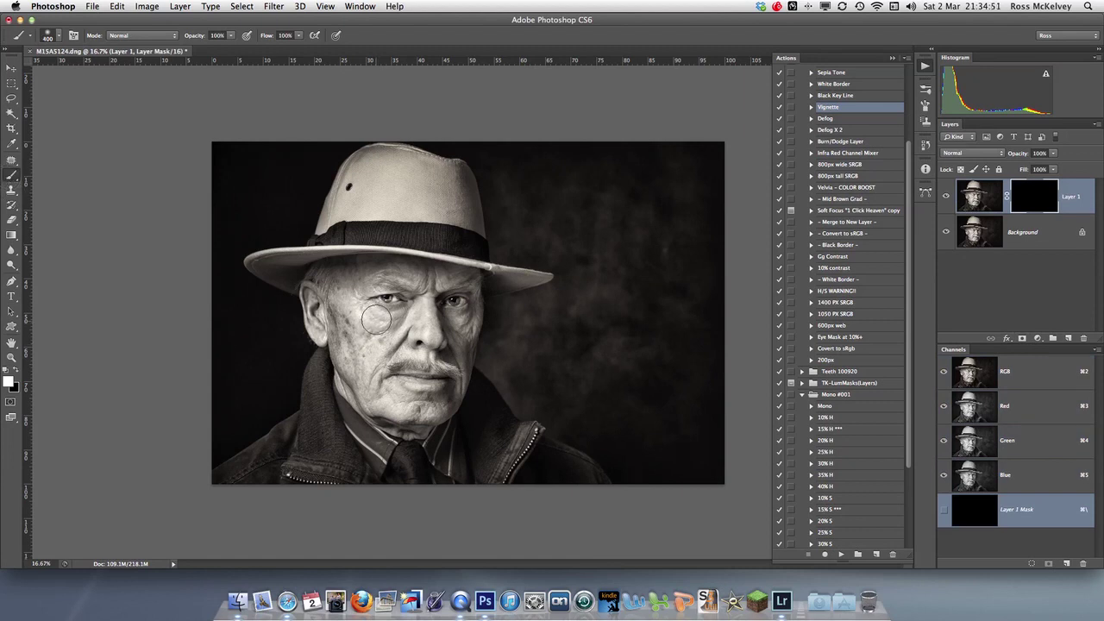
key("bracketright")
key("bracketright")
key("bracketright")
key("bracketright")
key("bracketright")
left_click(388, 298)
key("super+z")
key("super+z")
key("super+z")
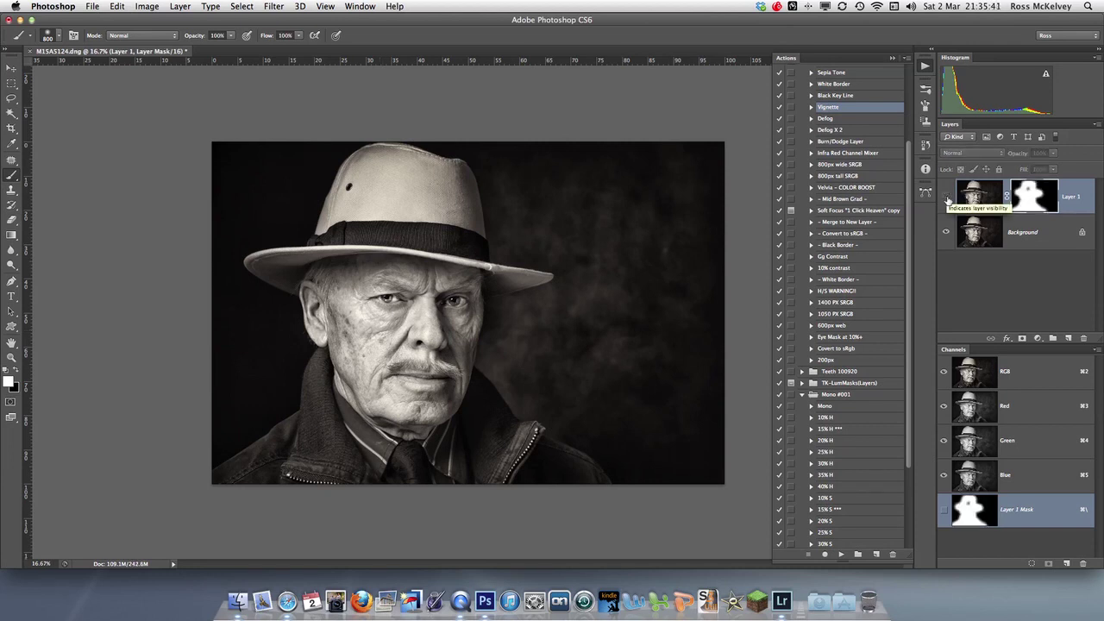
left_click(1096, 123)
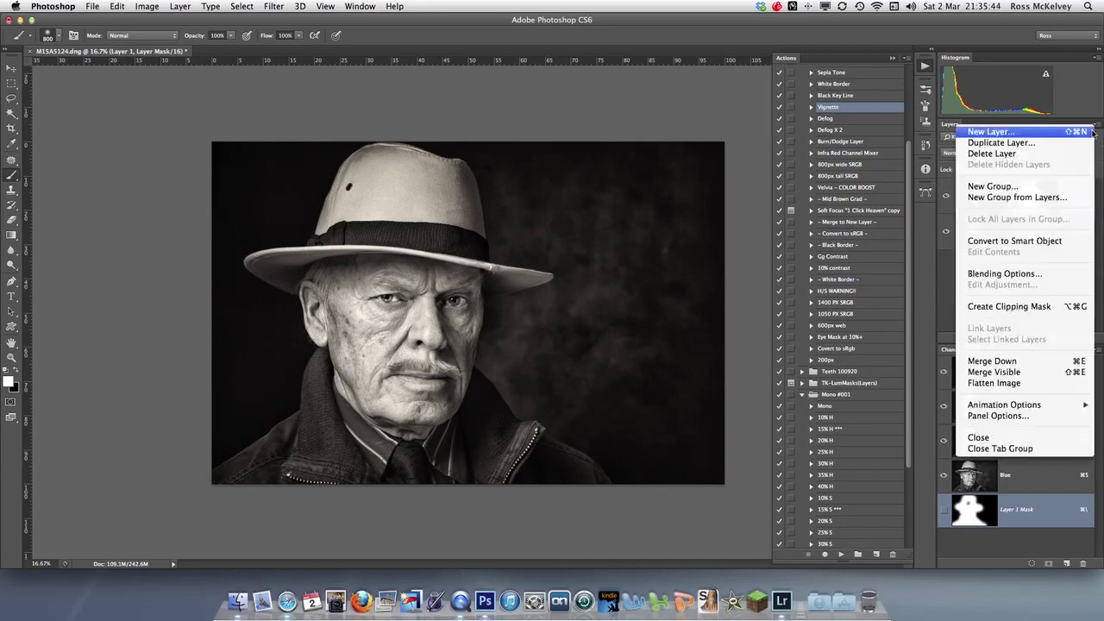
left_click(1048, 383)
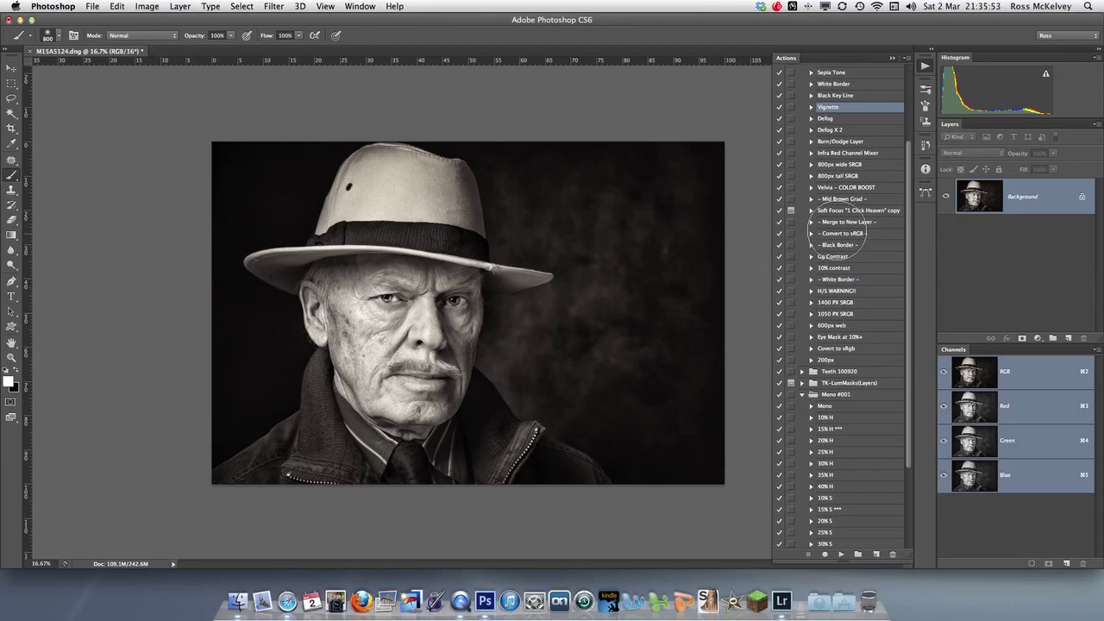
Run the Sepia Tone action and set the resulting adjustment layer's opacity to 20%
scroll(840, 233, "up", 1)
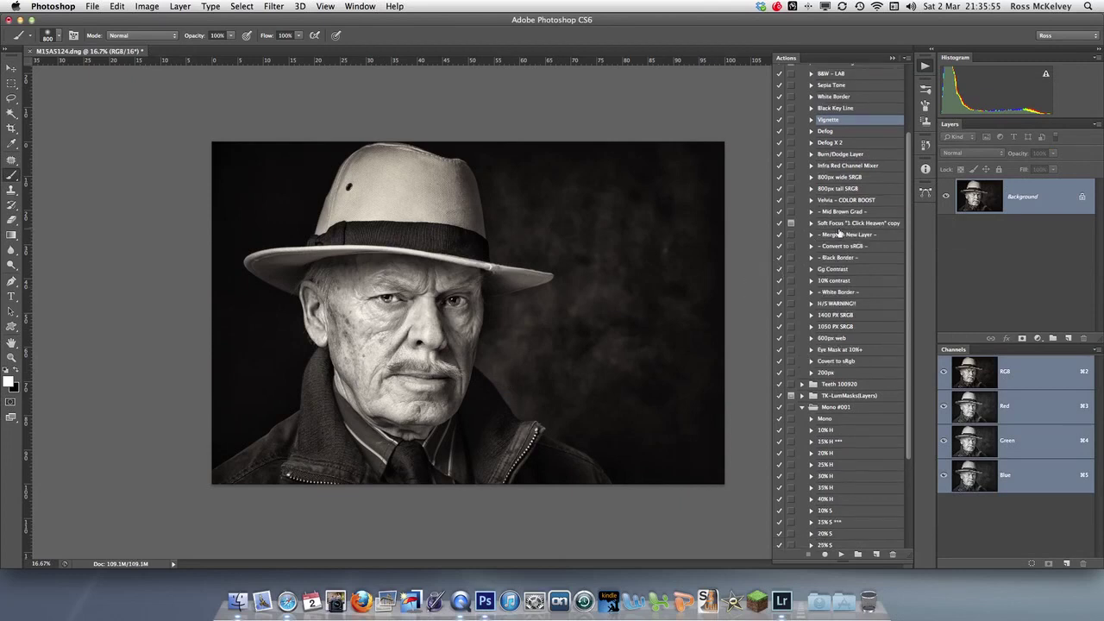
left_click(836, 86)
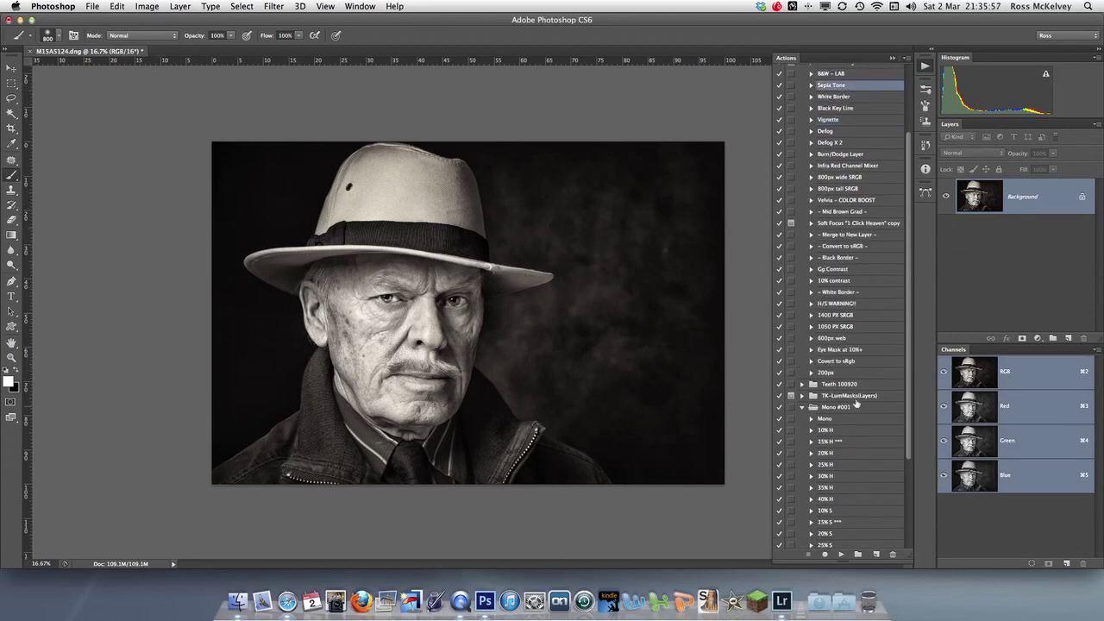
left_click(841, 555)
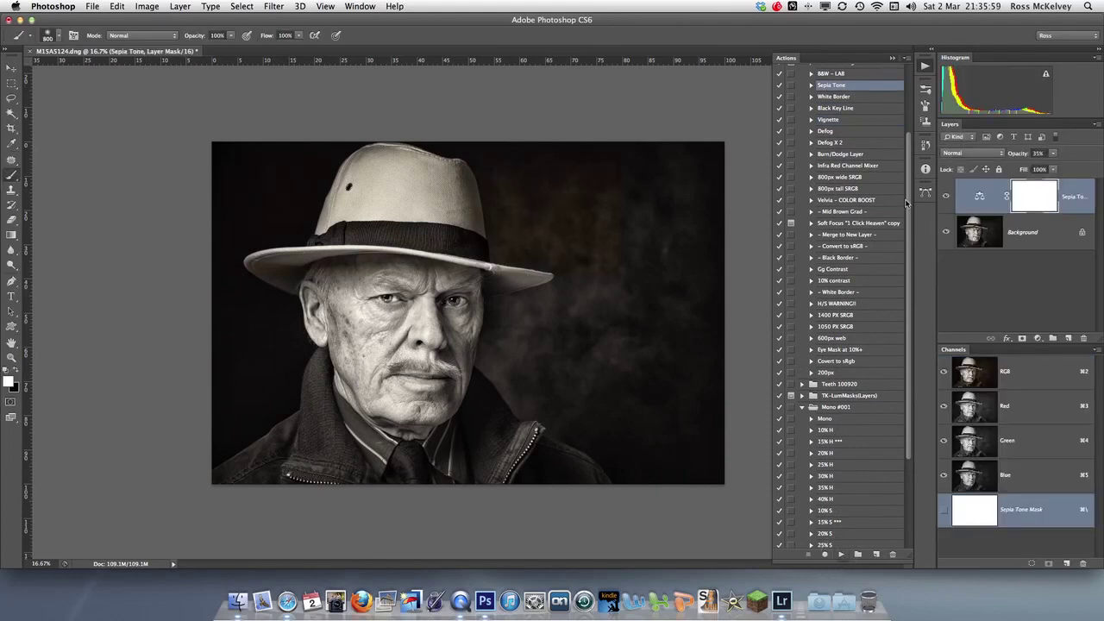
left_click(986, 199)
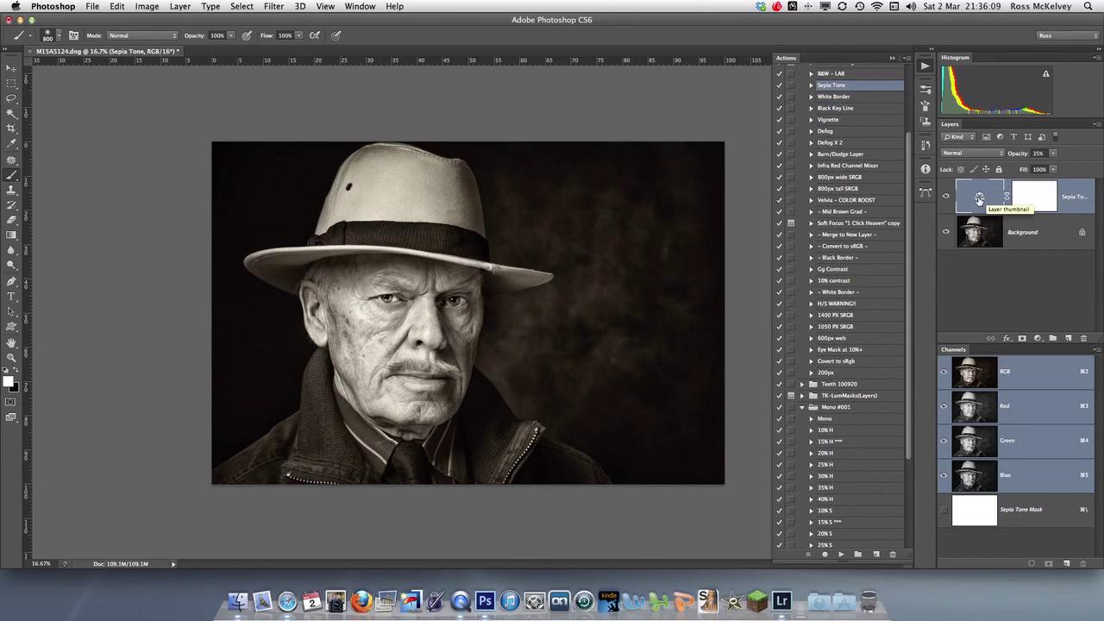
key("v")
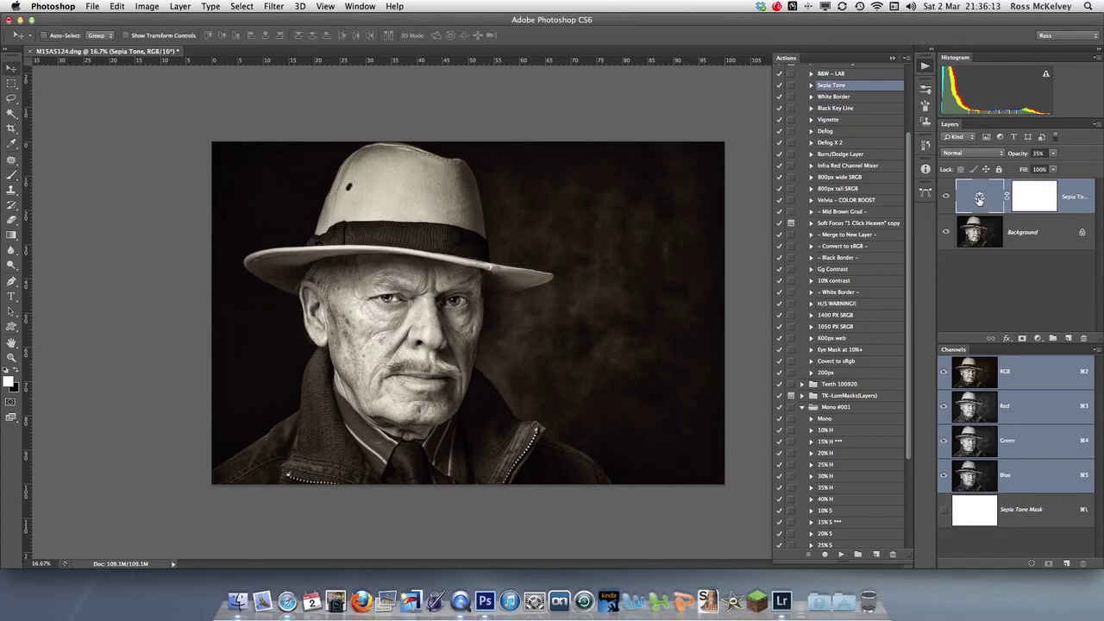
key("2")
Compare the portrait with and without the sepia layer, and flatten the image
left_click(948, 197)
left_click(946, 198)
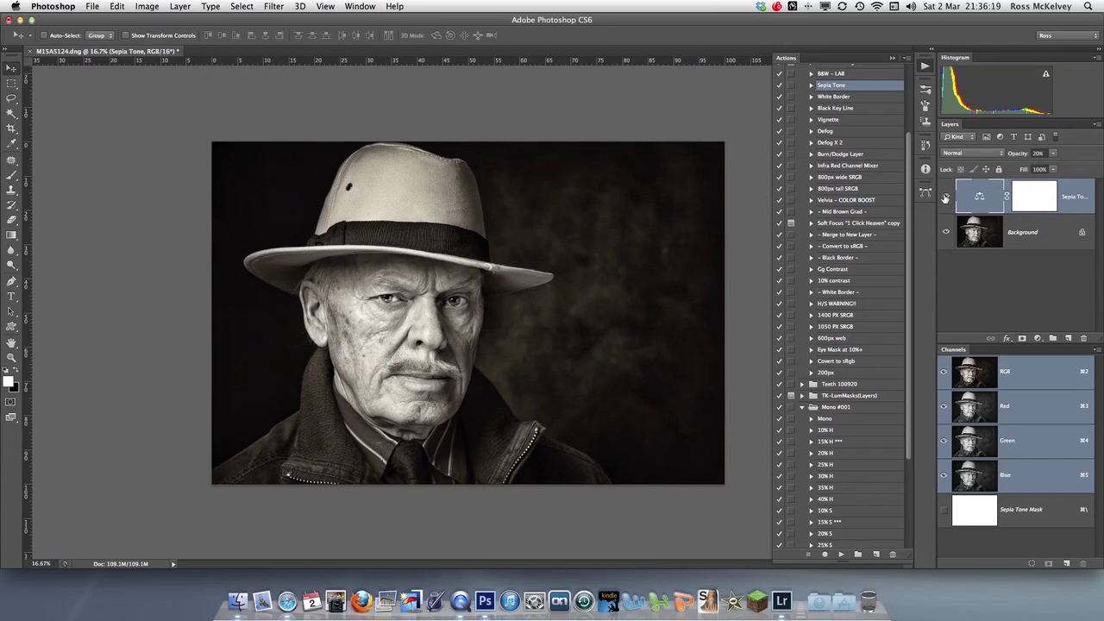
left_click(1094, 125)
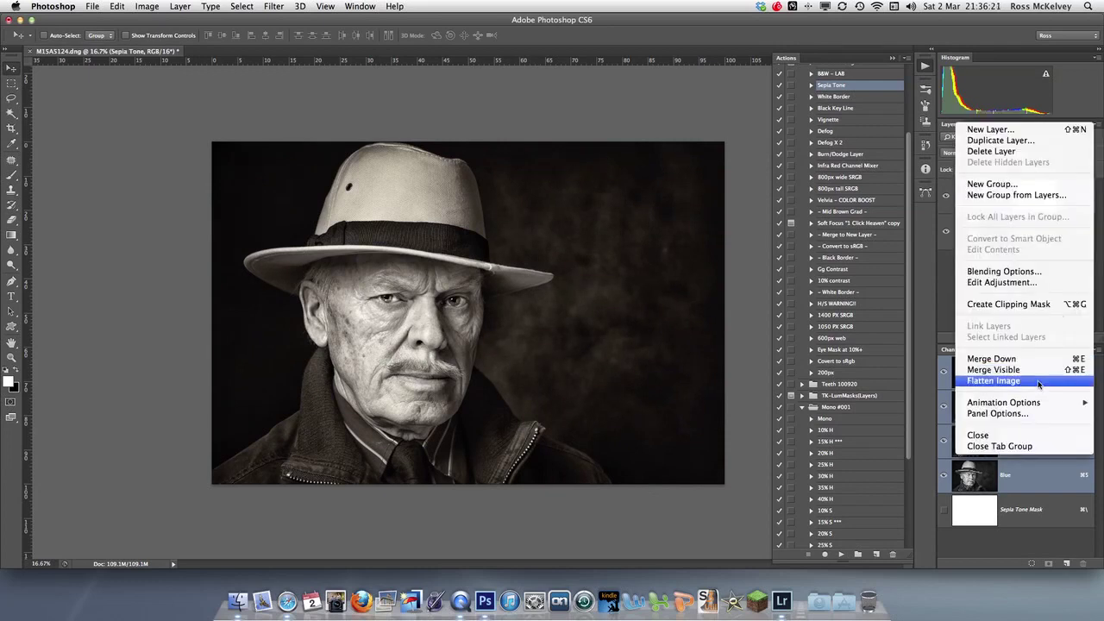
key("Escape")
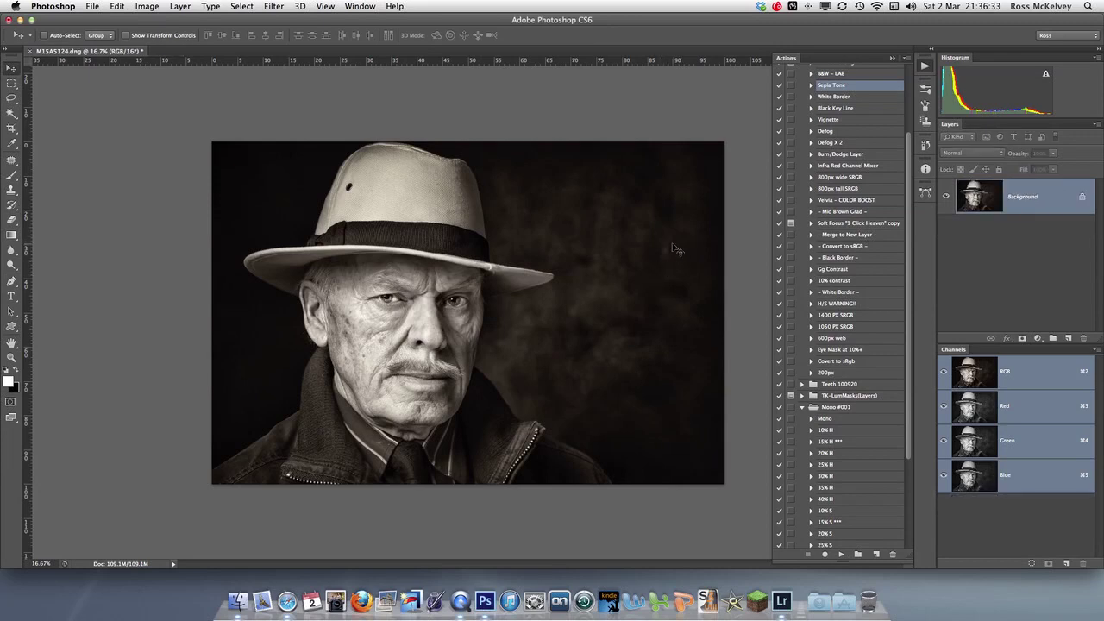
Patch the small blemish in the dark backdrop beside the man with a clean area nearby, and save the image
left_click(11, 160)
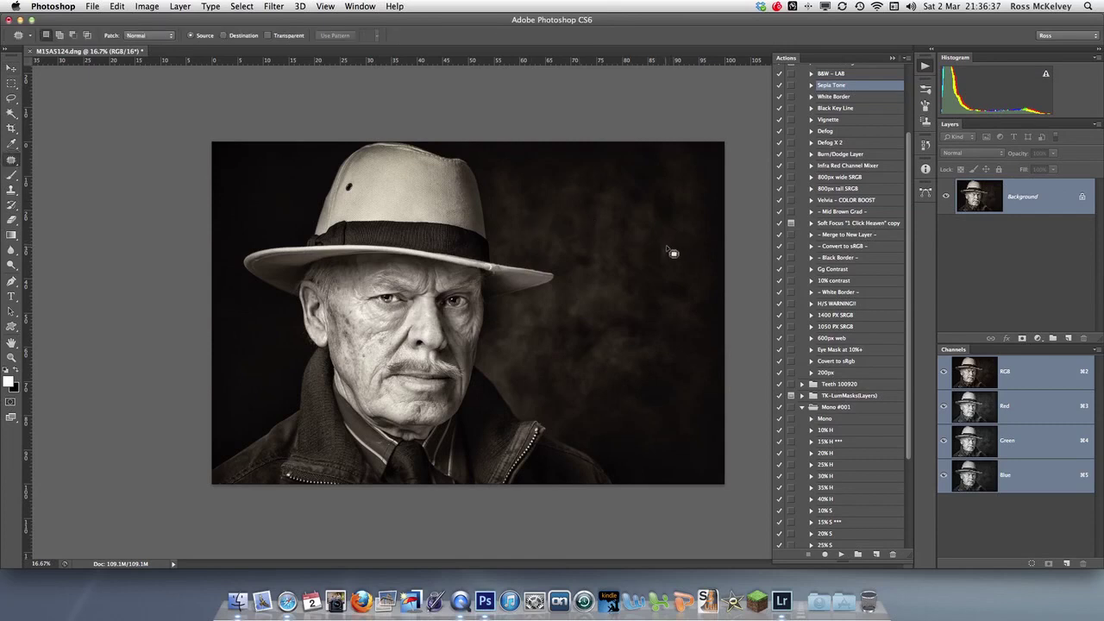
mouse_move(671, 250)
left_mouse_down()
mouse_move(657, 247)
mouse_move(670, 249)
mouse_move(665, 230)
mouse_move(708, 247)
left_mouse_up()
key("super+d")
left_click(95, 7)
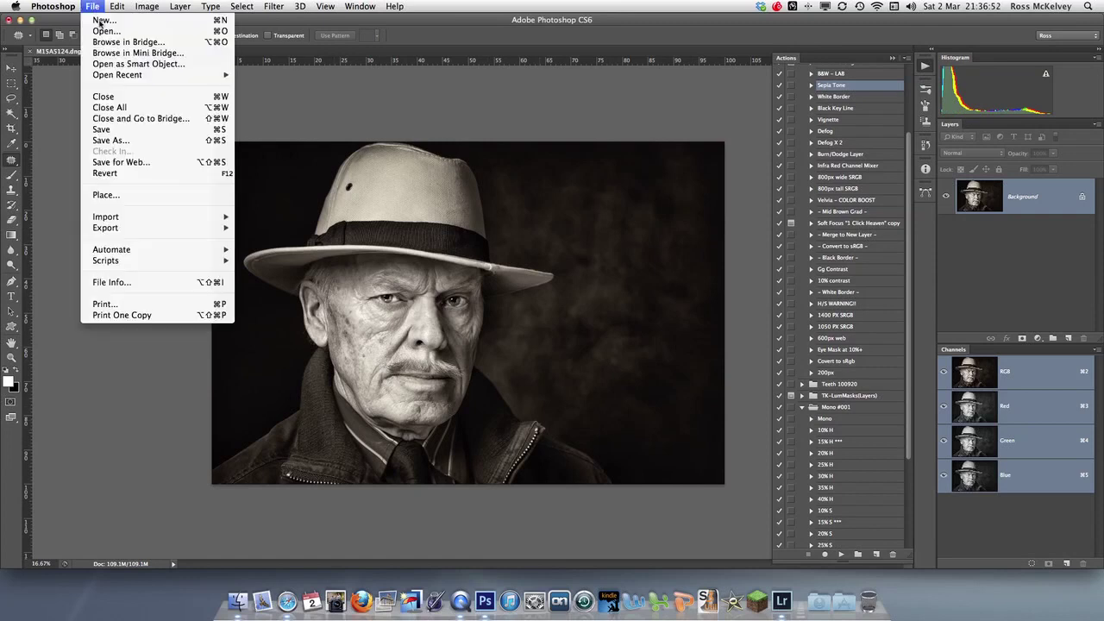
left_click(149, 131)
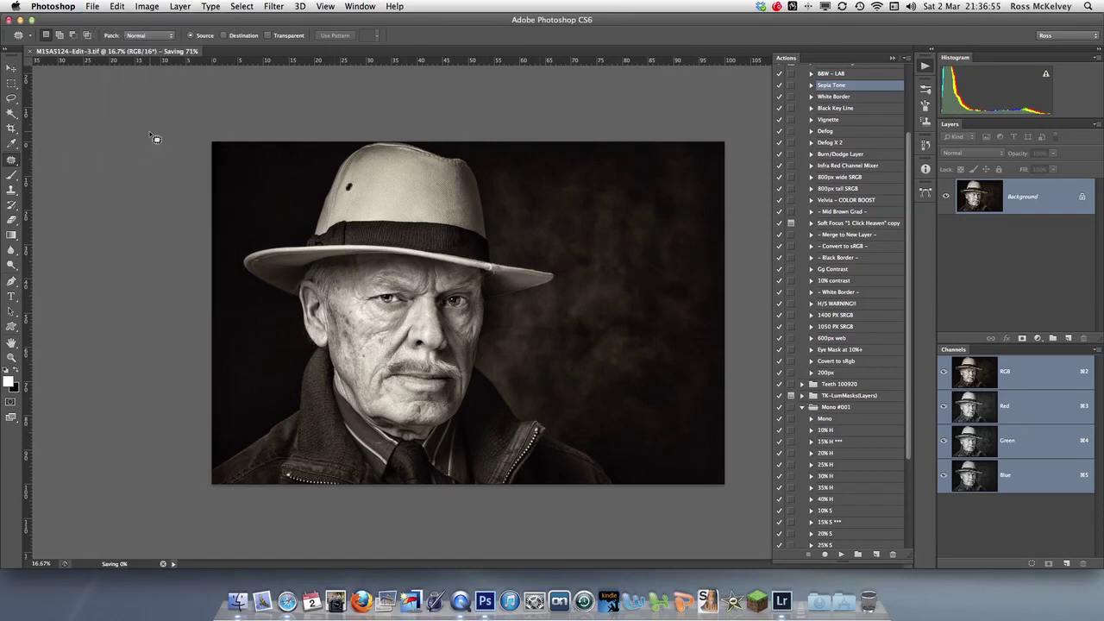